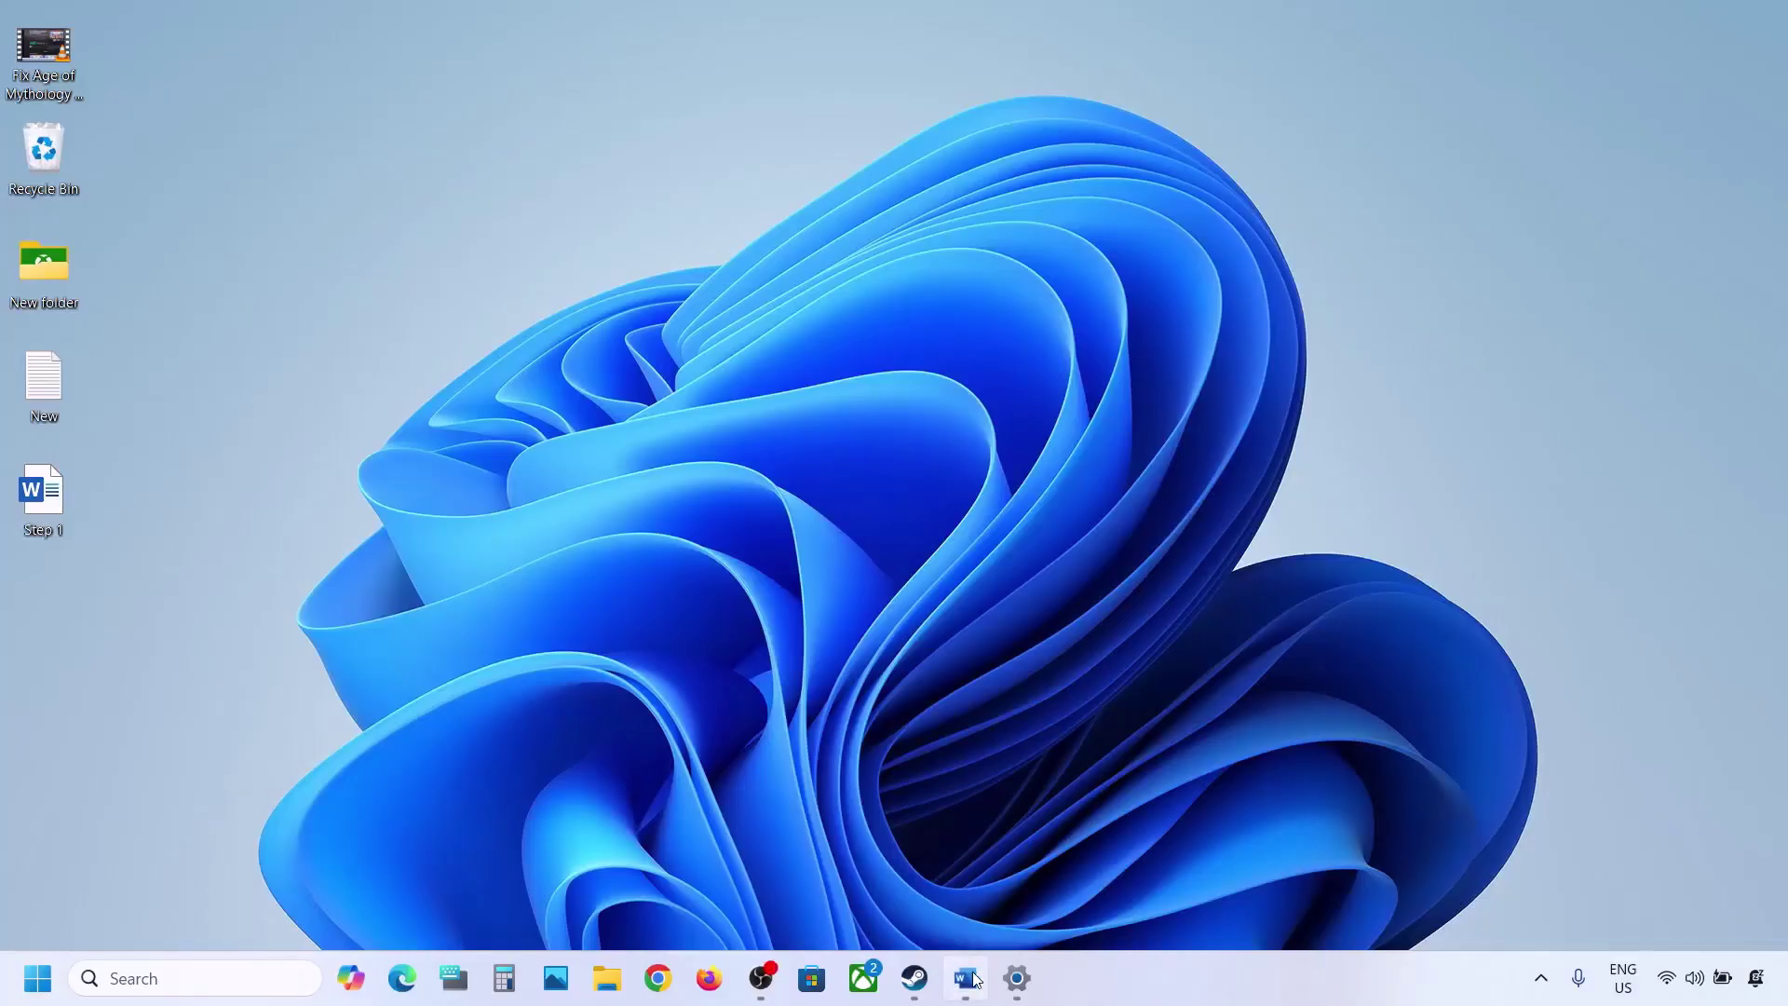
Step: Switch to the Word guide, highlight the Step 1 text "Start App Readiness Service" and minimize the document
{"action": "left_click", "coordinate": [968, 978]}
{"action": "left_click_drag", "start_coordinate": [267, 365], "coordinate": [880, 373]}
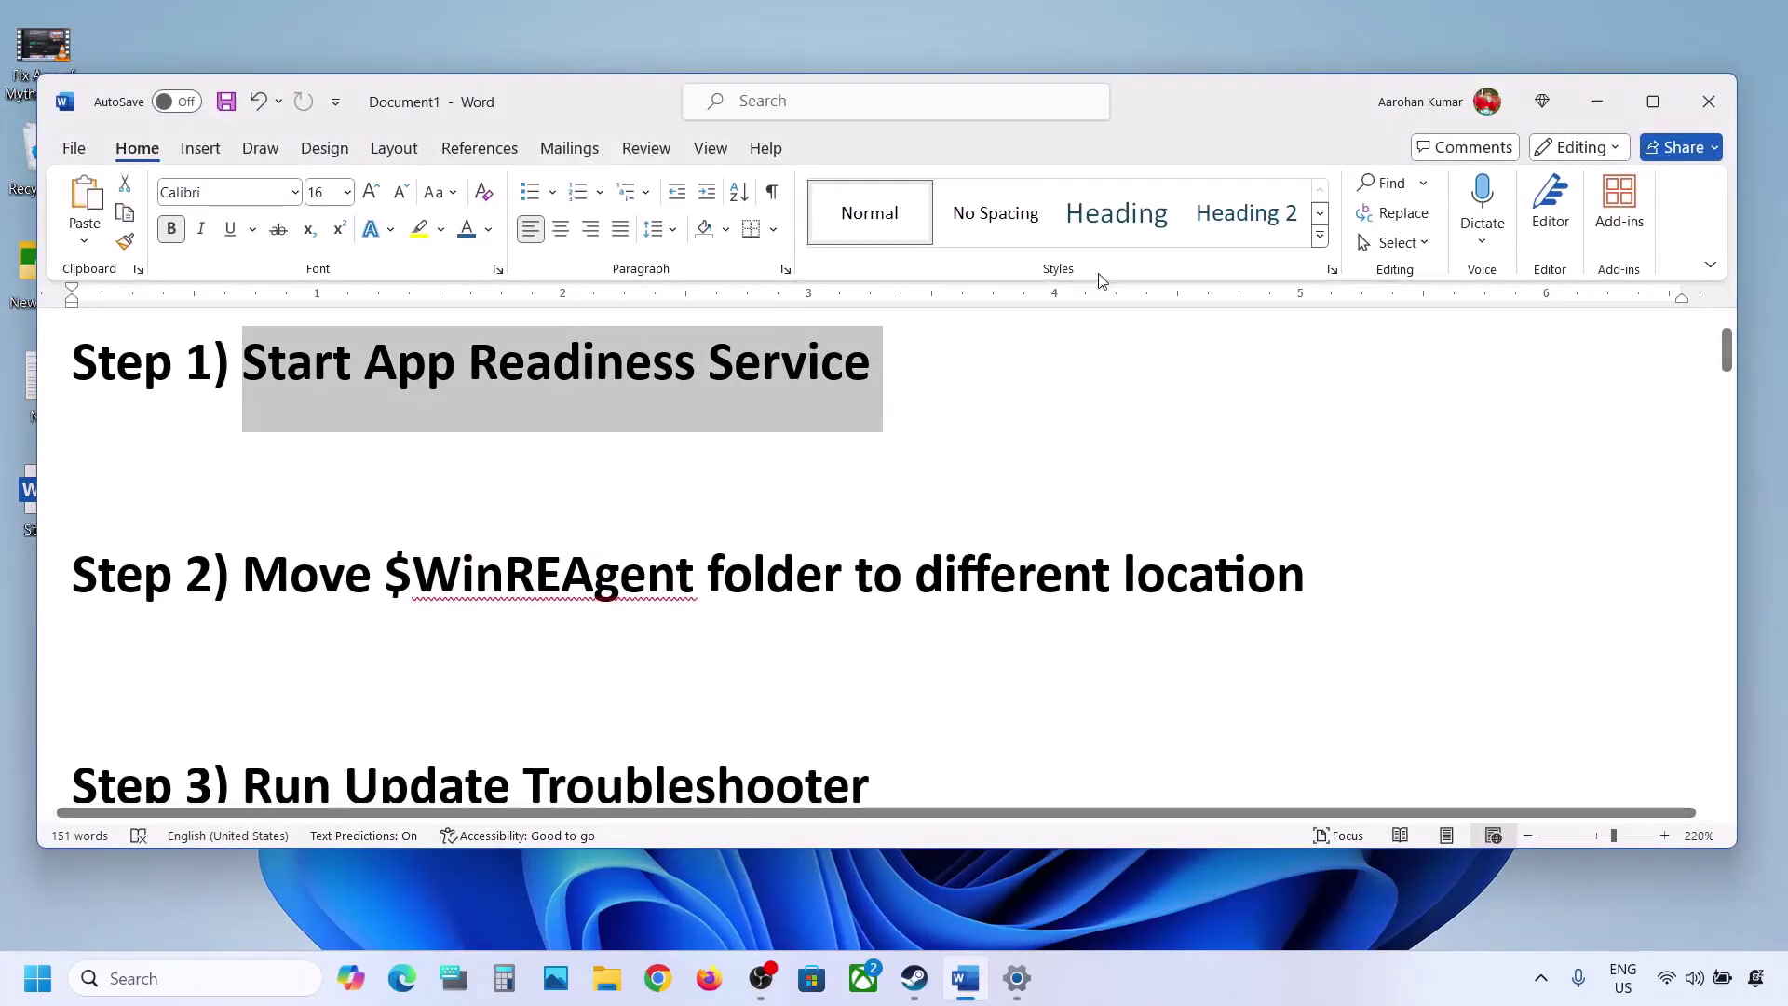
{"action": "left_click", "coordinate": [1595, 102]}
Step: Search Windows for "services" and open the Services console
{"action": "left_click", "coordinate": [262, 972]}
{"action": "type", "text": "services"}
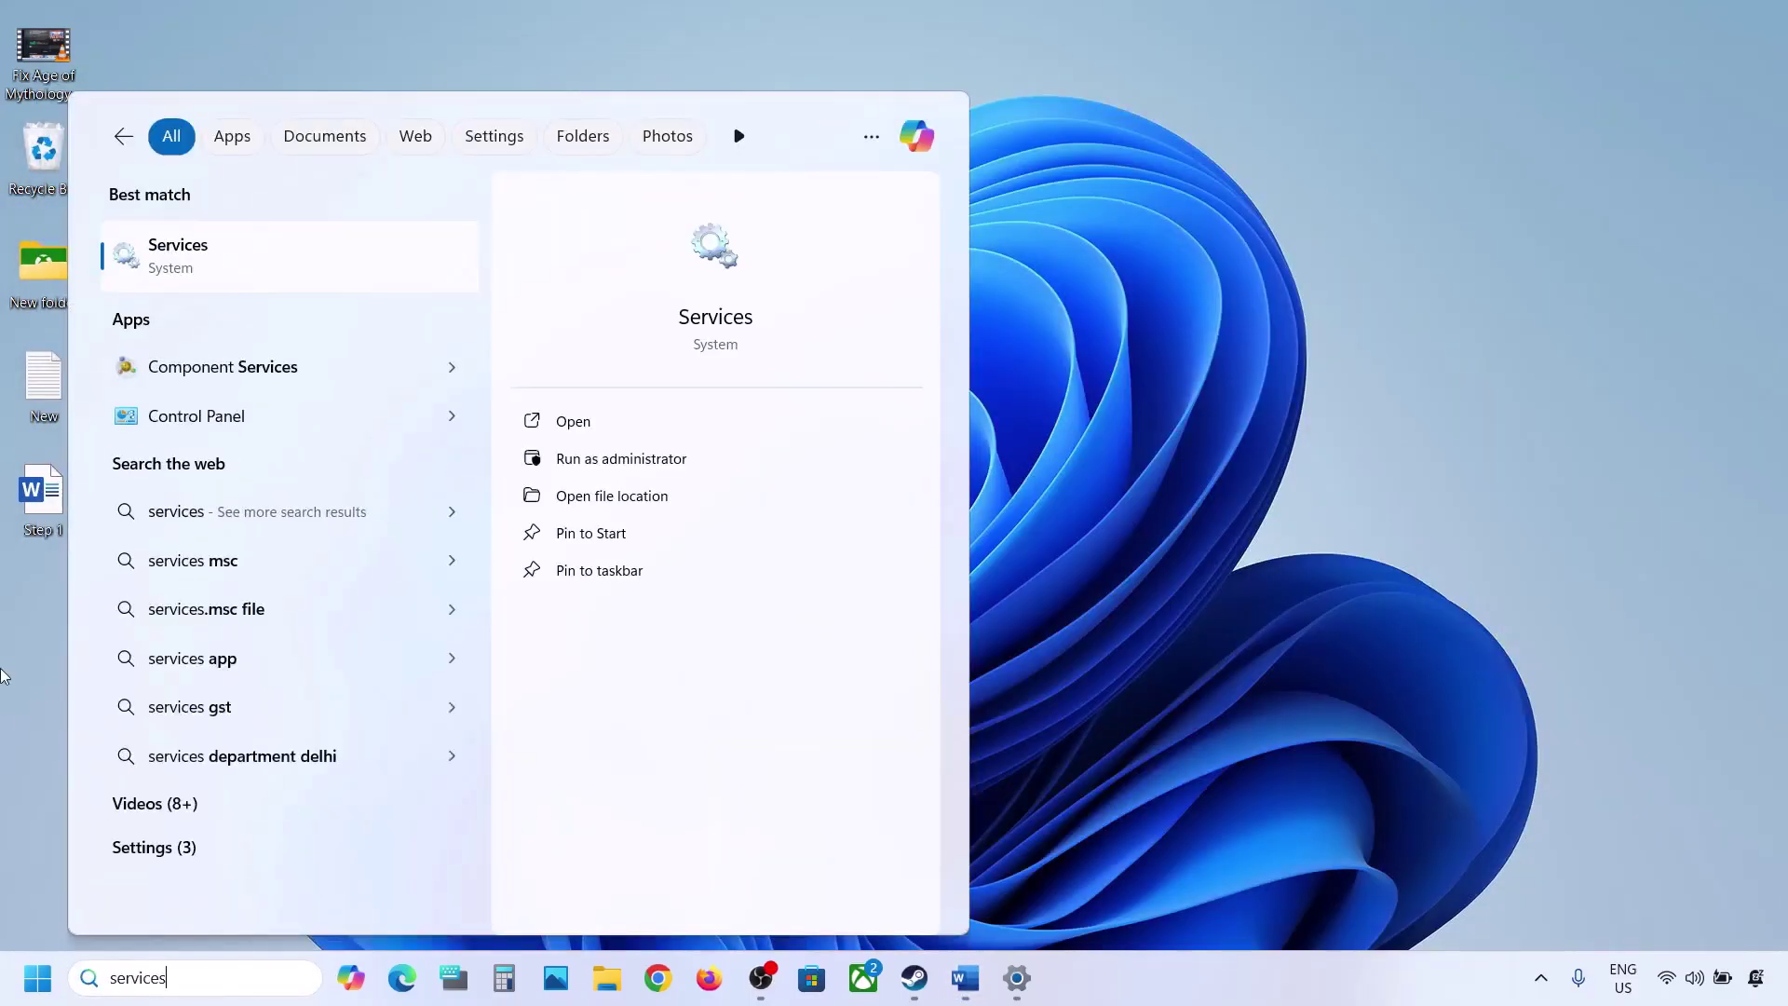
{"action": "left_click", "coordinate": [166, 270]}
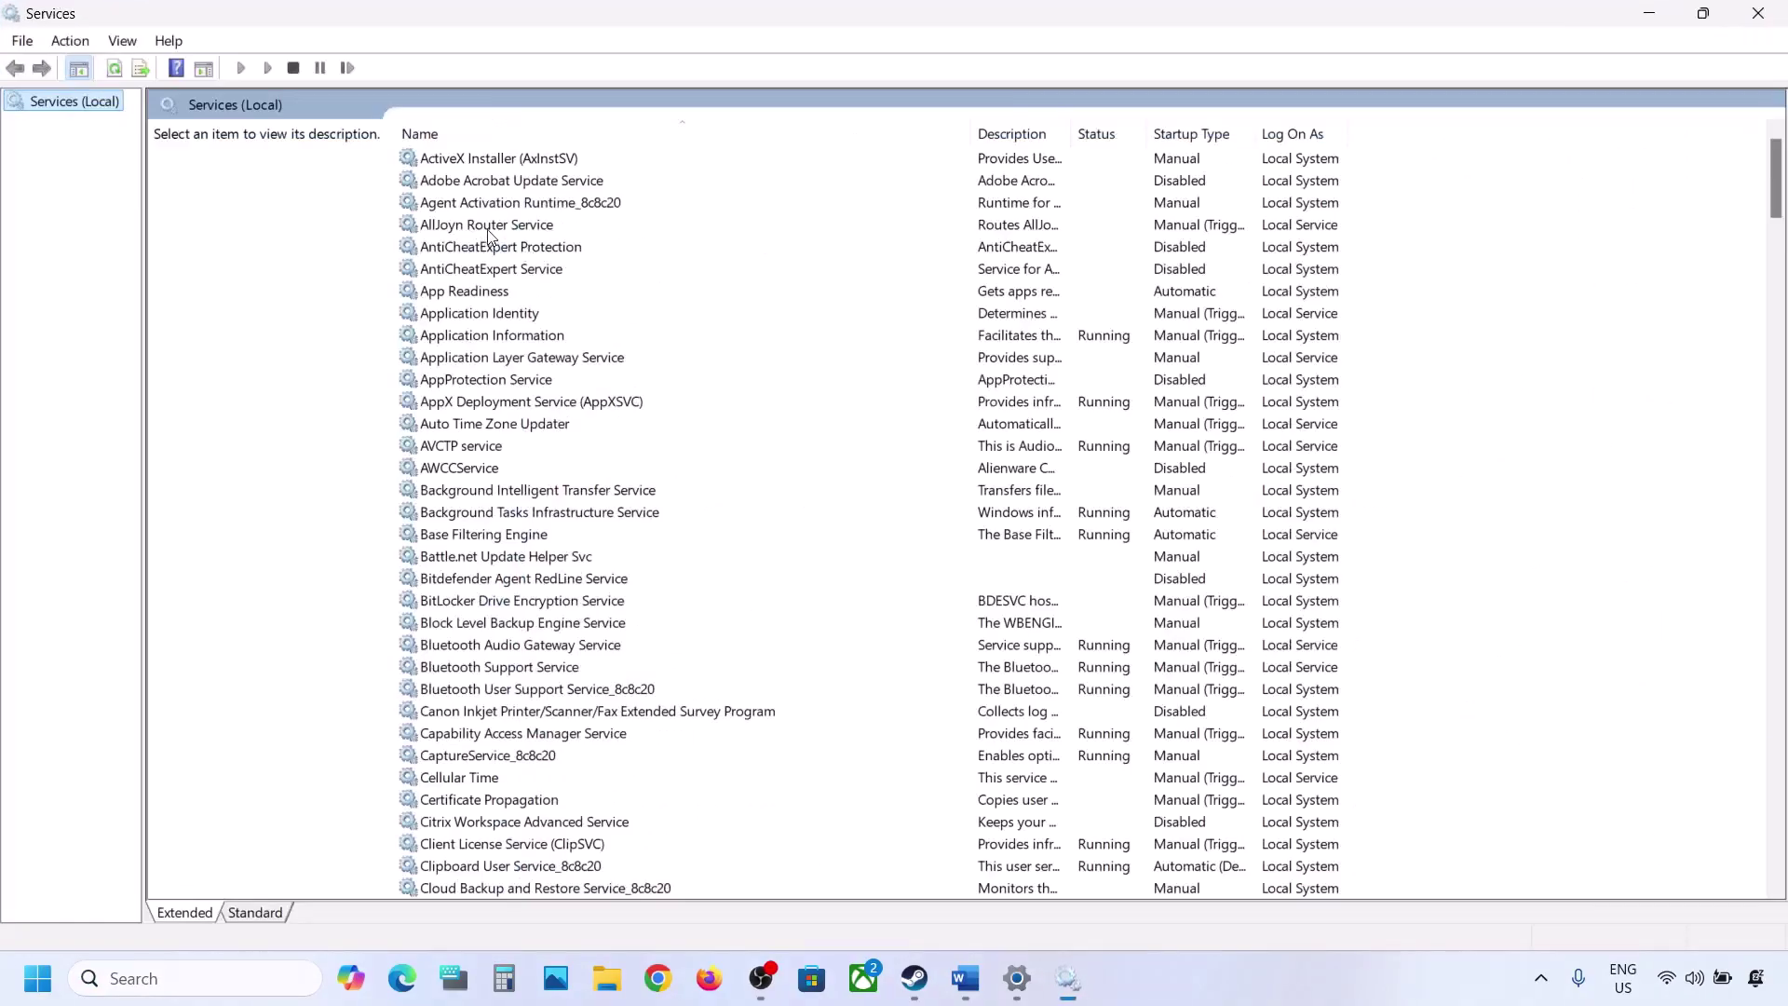
Step: Set the App Readiness service's startup type to Automatic, start the service and close the Services console
{"action": "left_click", "coordinate": [463, 291]}
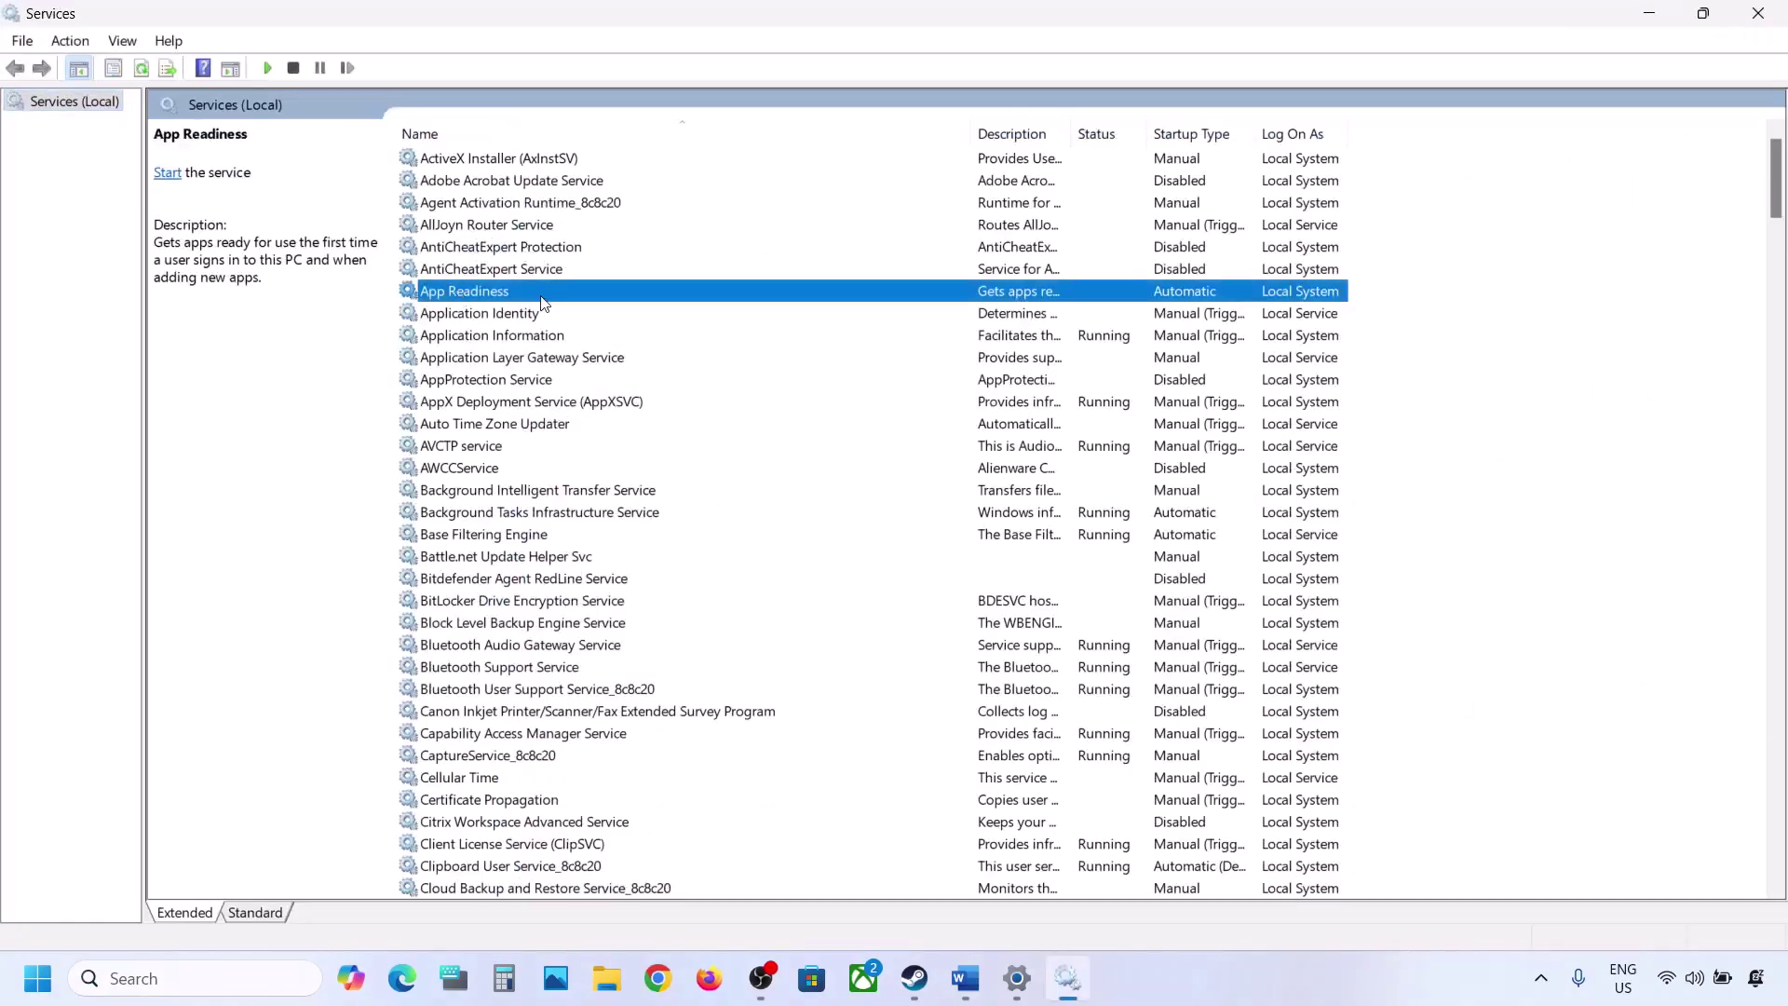
{"action": "double_click", "coordinate": [542, 298]}
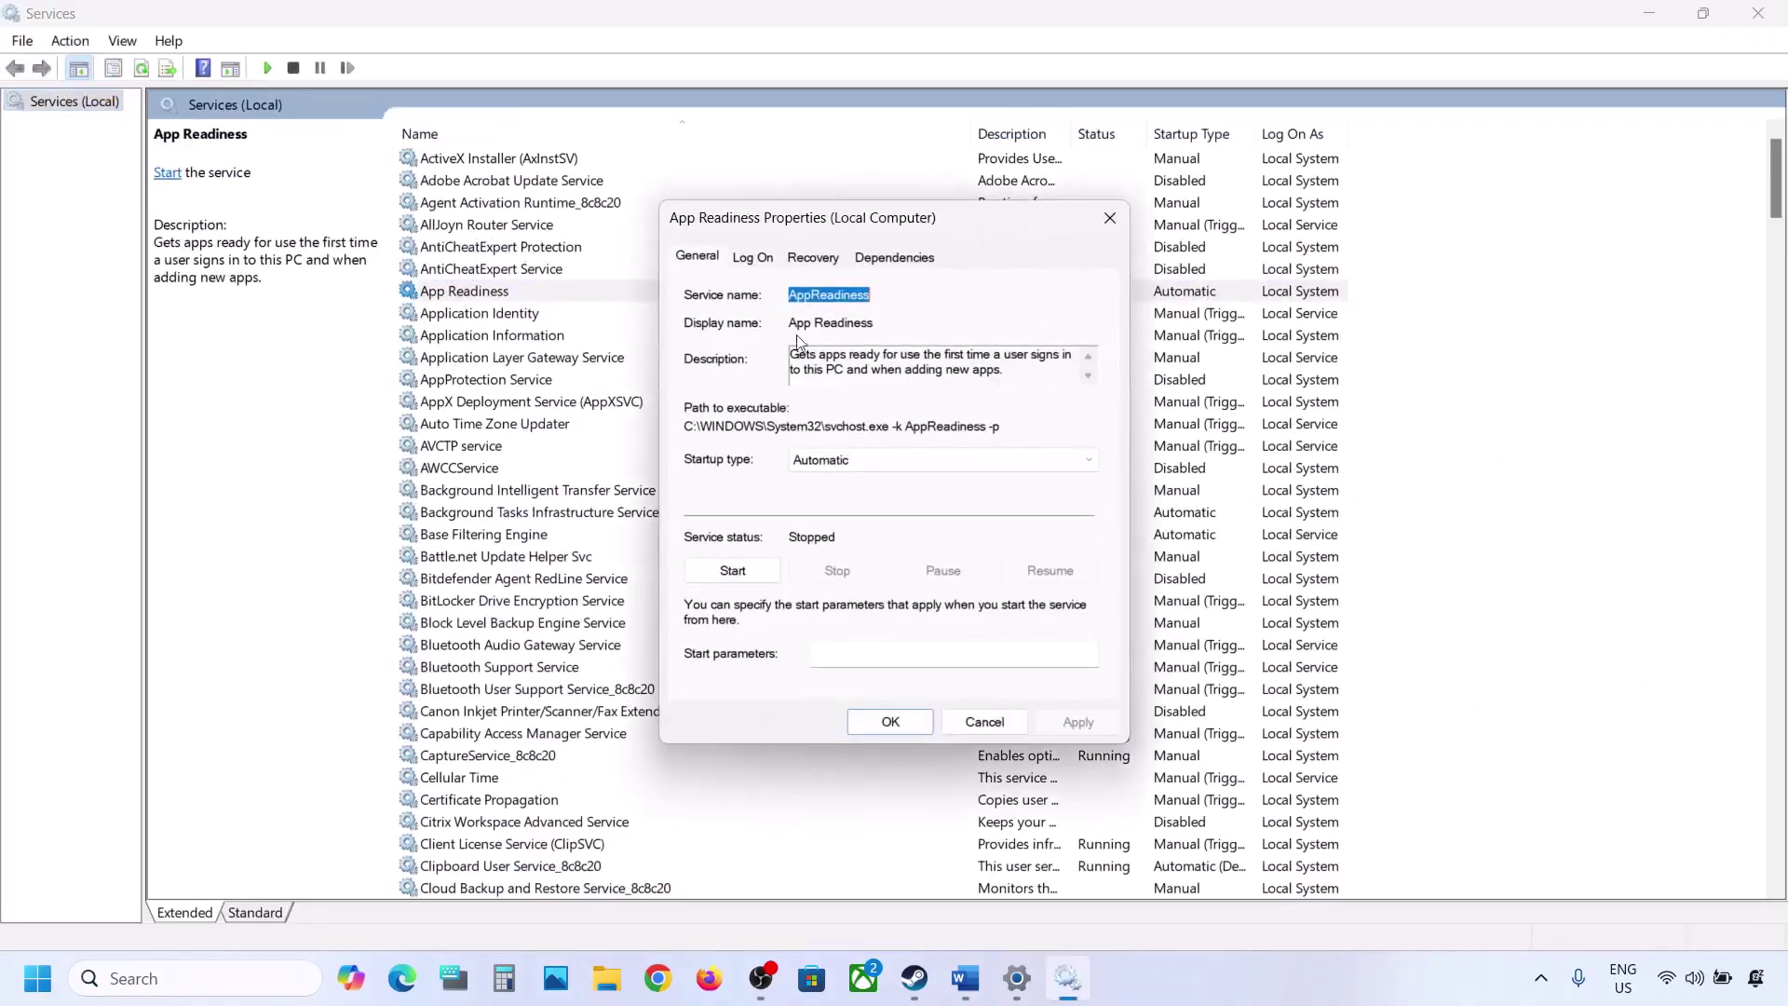
{"action": "left_click", "coordinate": [847, 461]}
{"action": "left_click", "coordinate": [849, 495]}
{"action": "left_click", "coordinate": [1063, 725]}
{"action": "left_click", "coordinate": [742, 571]}
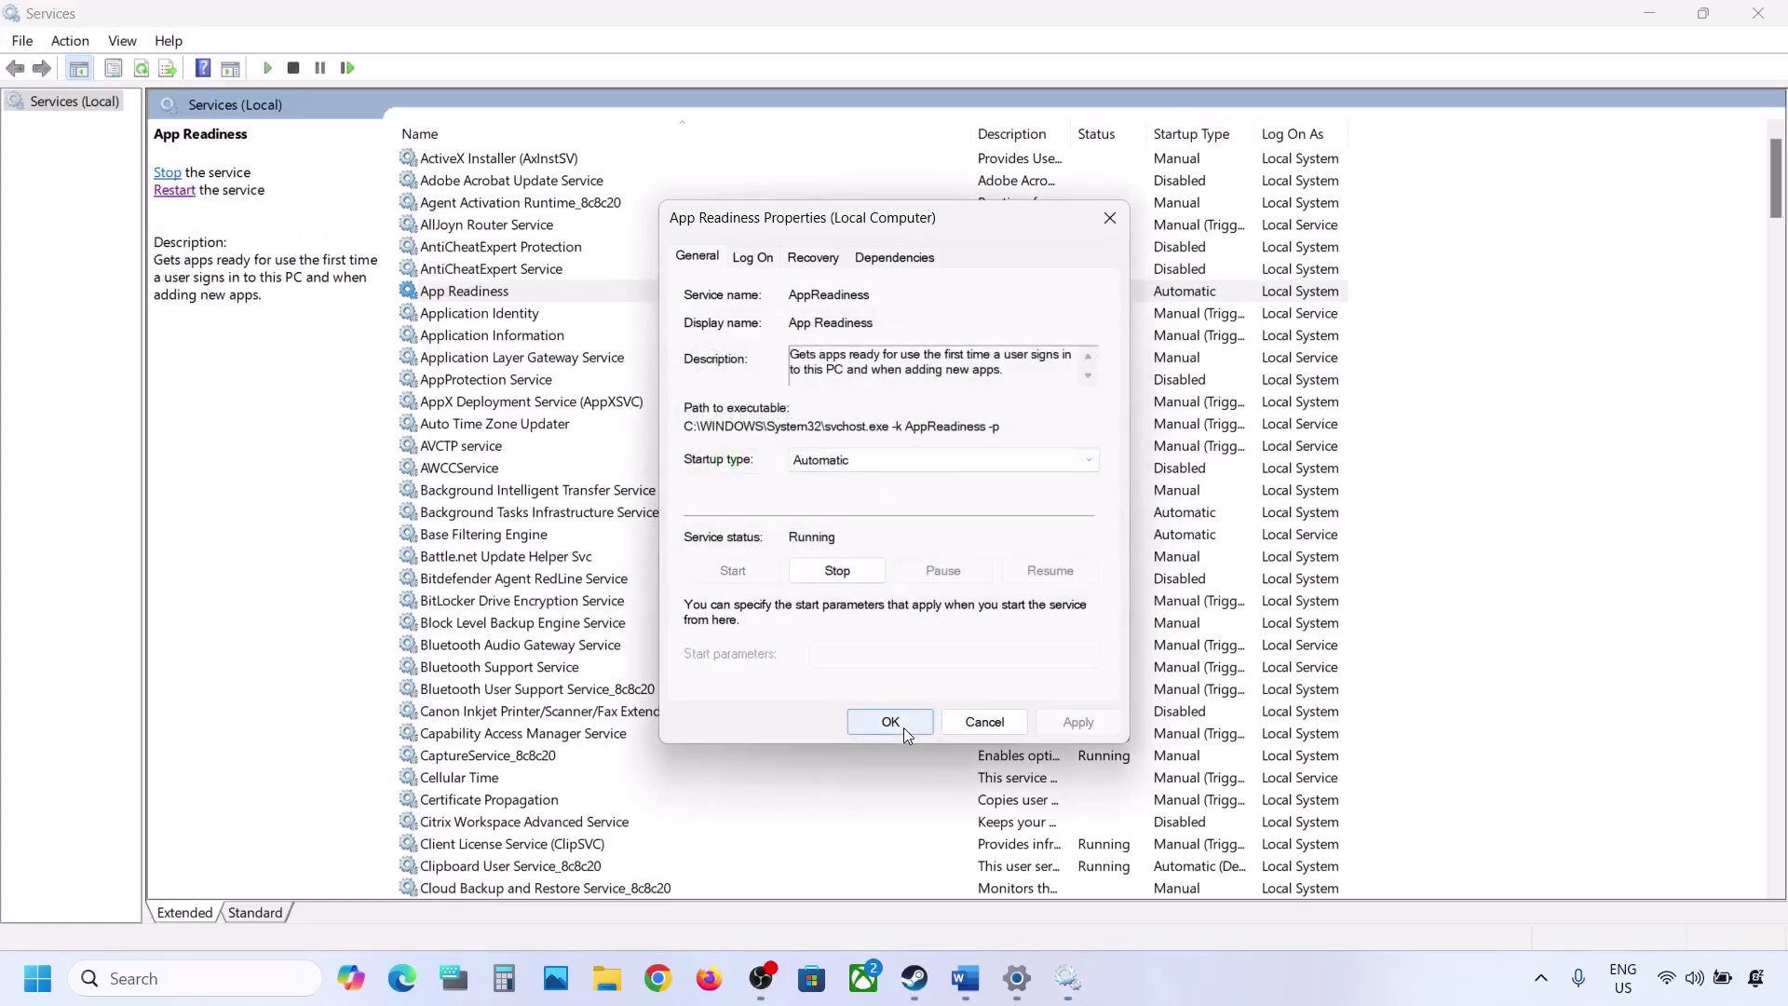
{"action": "left_click", "coordinate": [903, 728]}
{"action": "left_click", "coordinate": [1775, 12]}
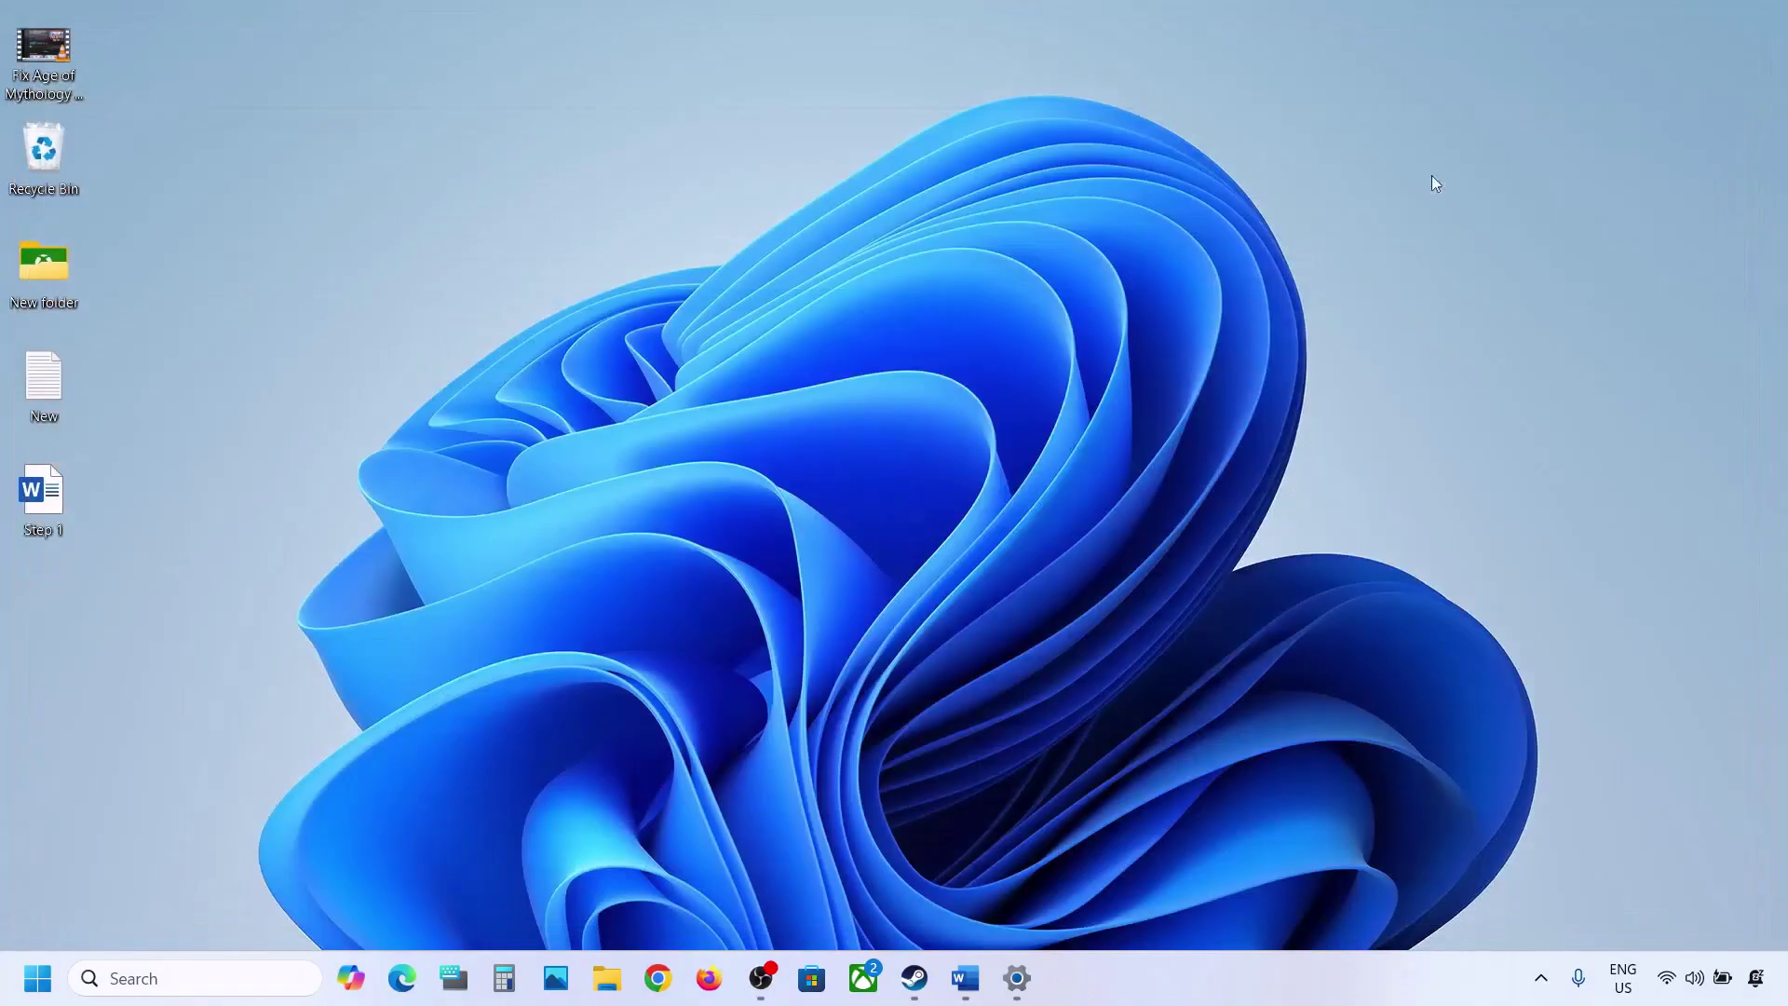
Step: Highlight $WinREAgent in Step 2 of the Word guide and select that folder on the C: drive in File Explorer
{"action": "left_click", "coordinate": [964, 978]}
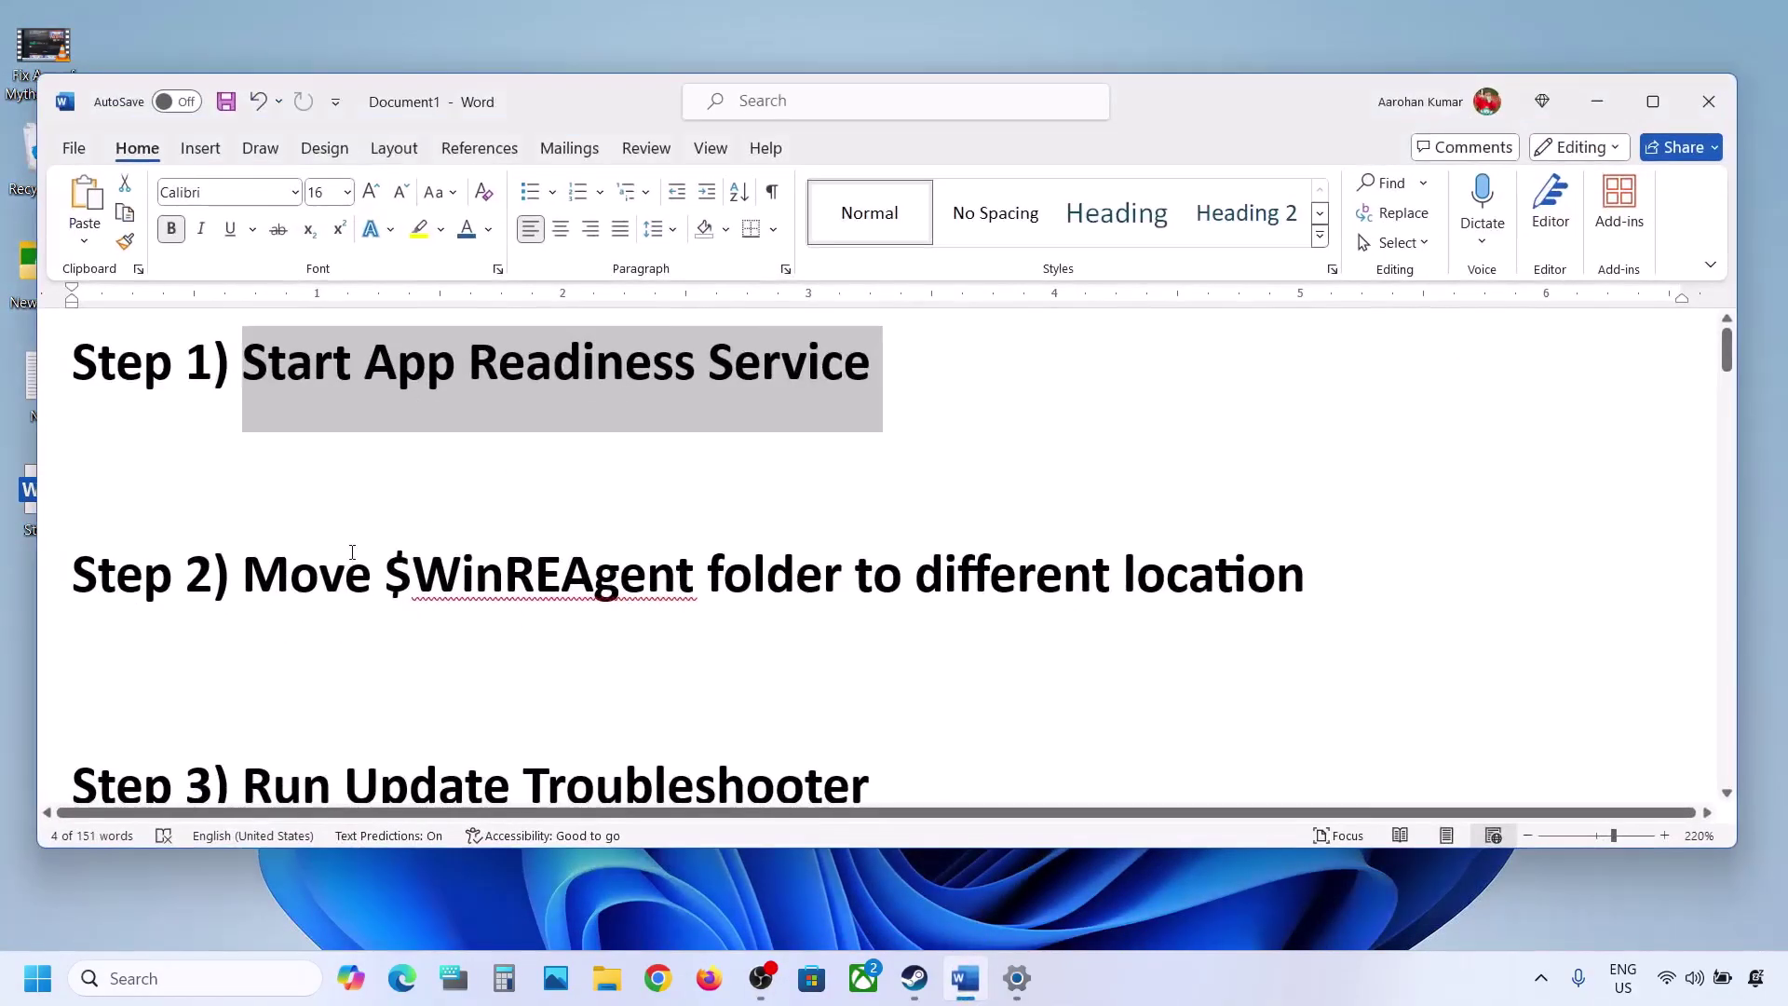
{"action": "double_click", "coordinate": [410, 565]}
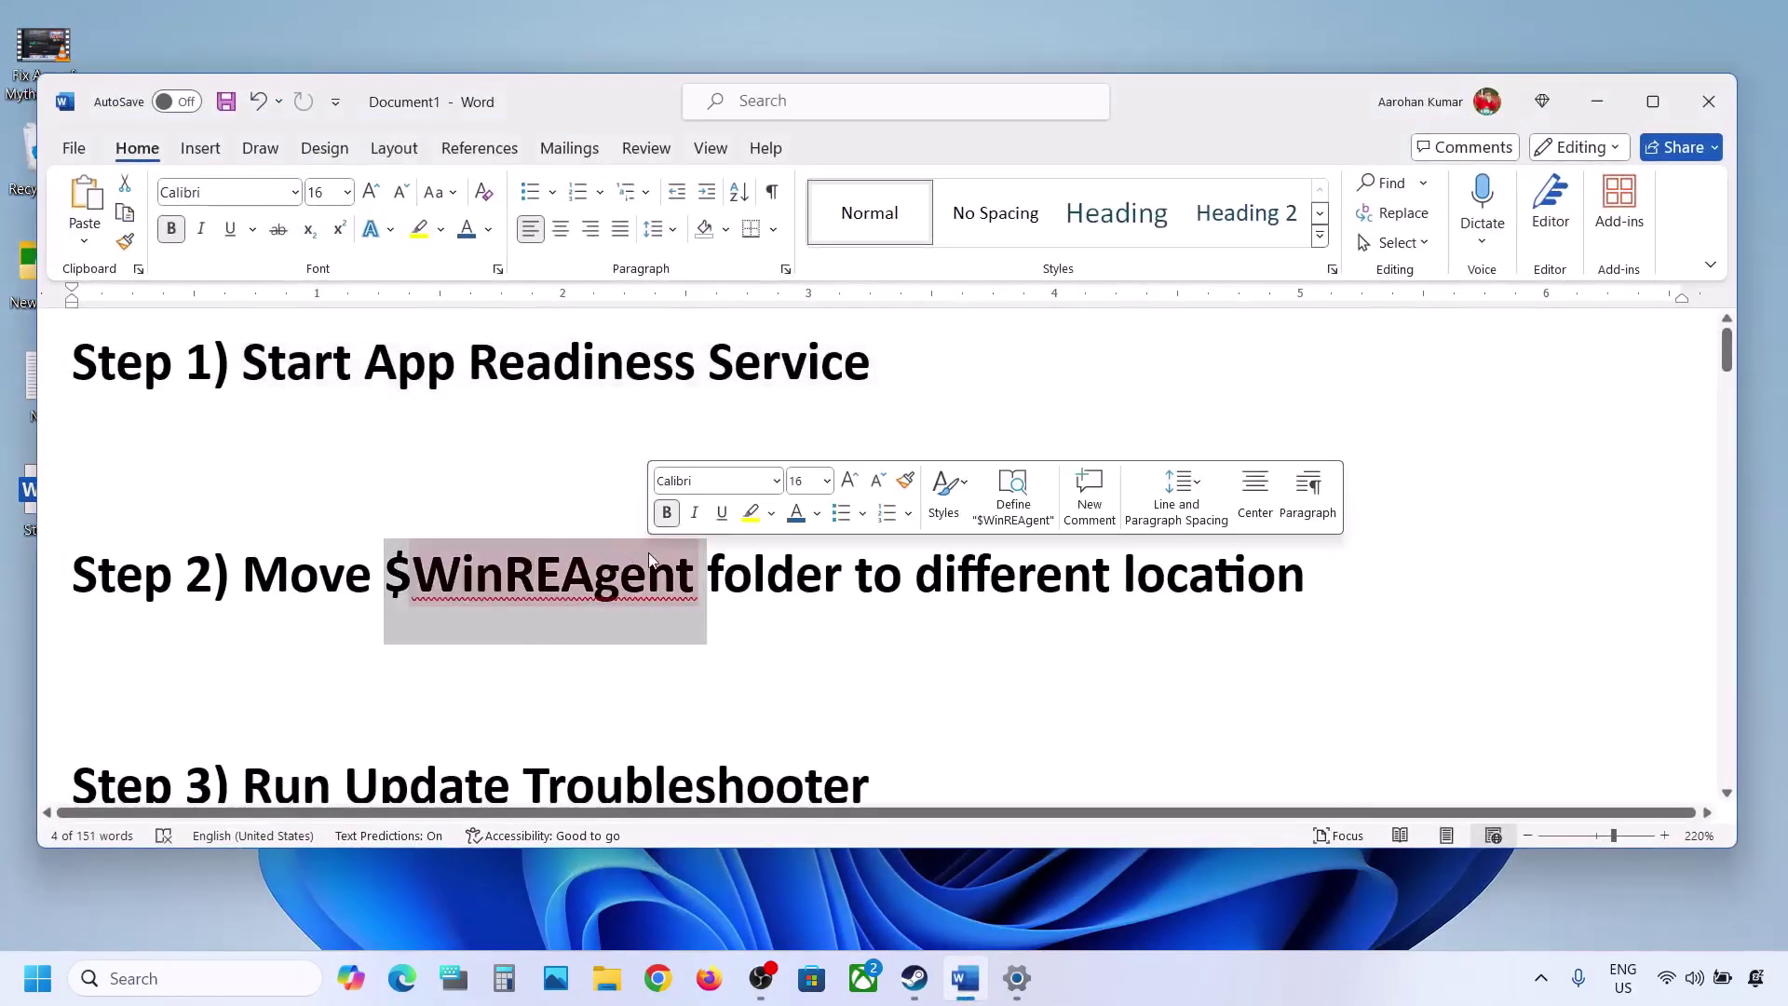
{"action": "left_click", "coordinate": [607, 978]}
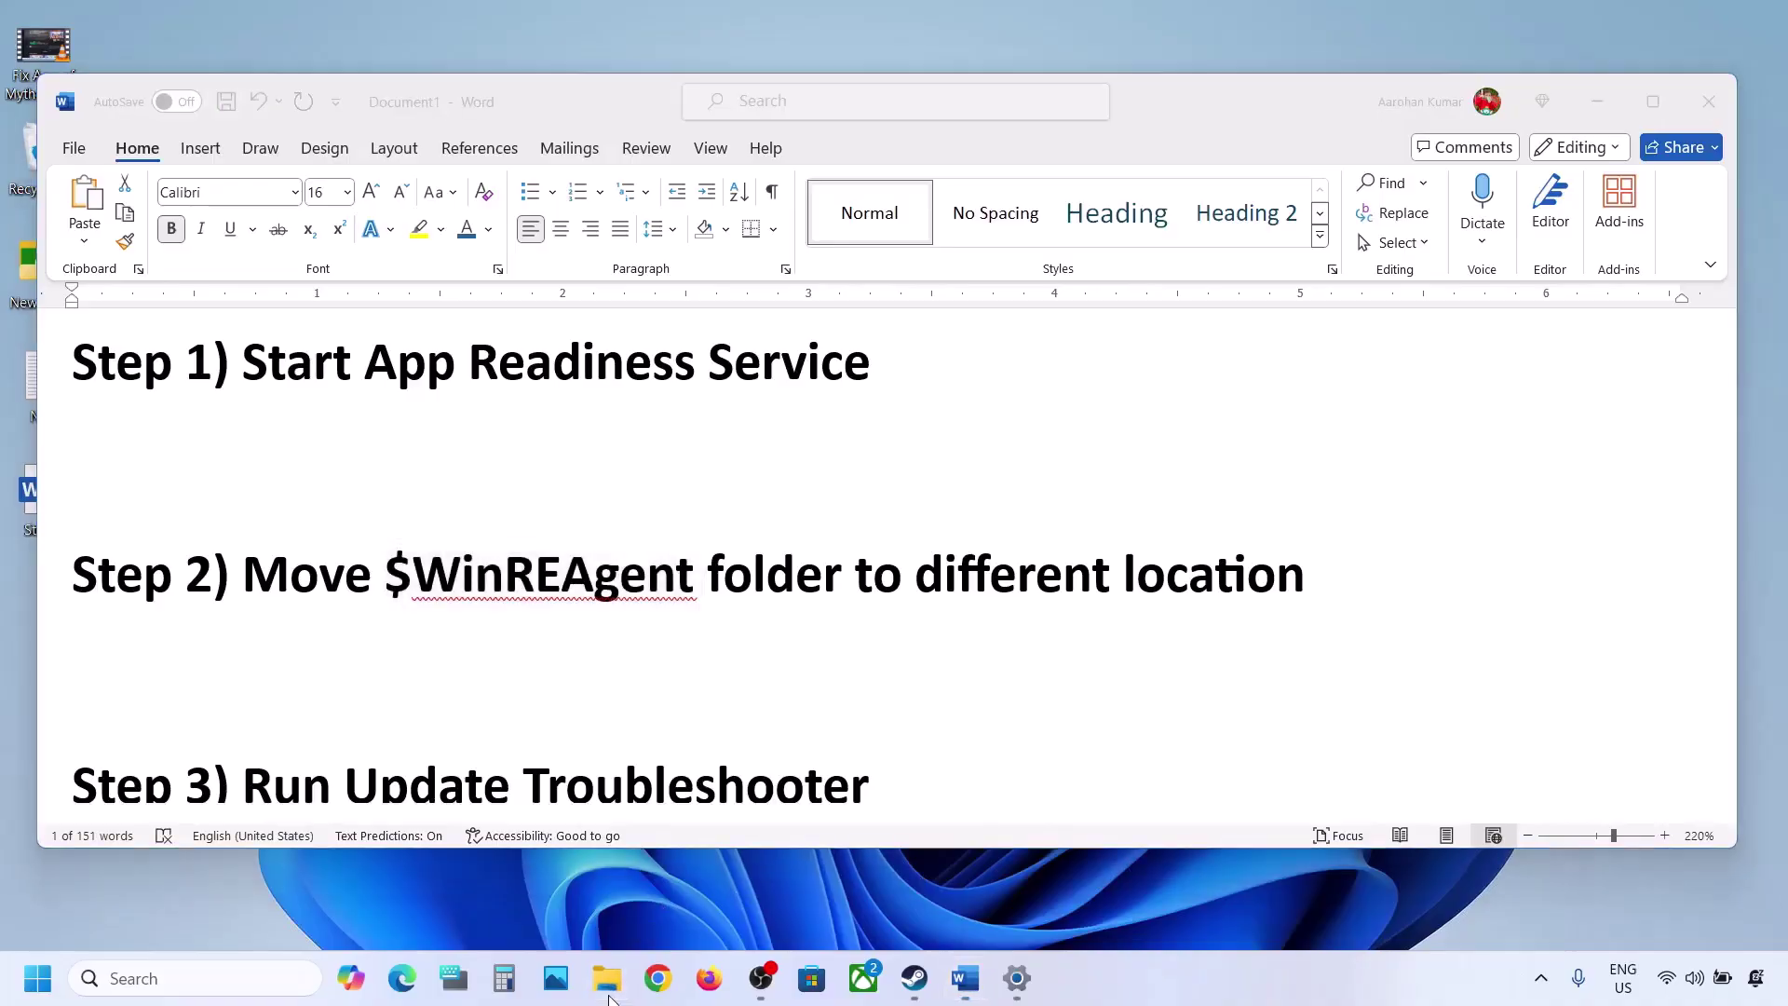
{"action": "left_click", "coordinate": [114, 540]}
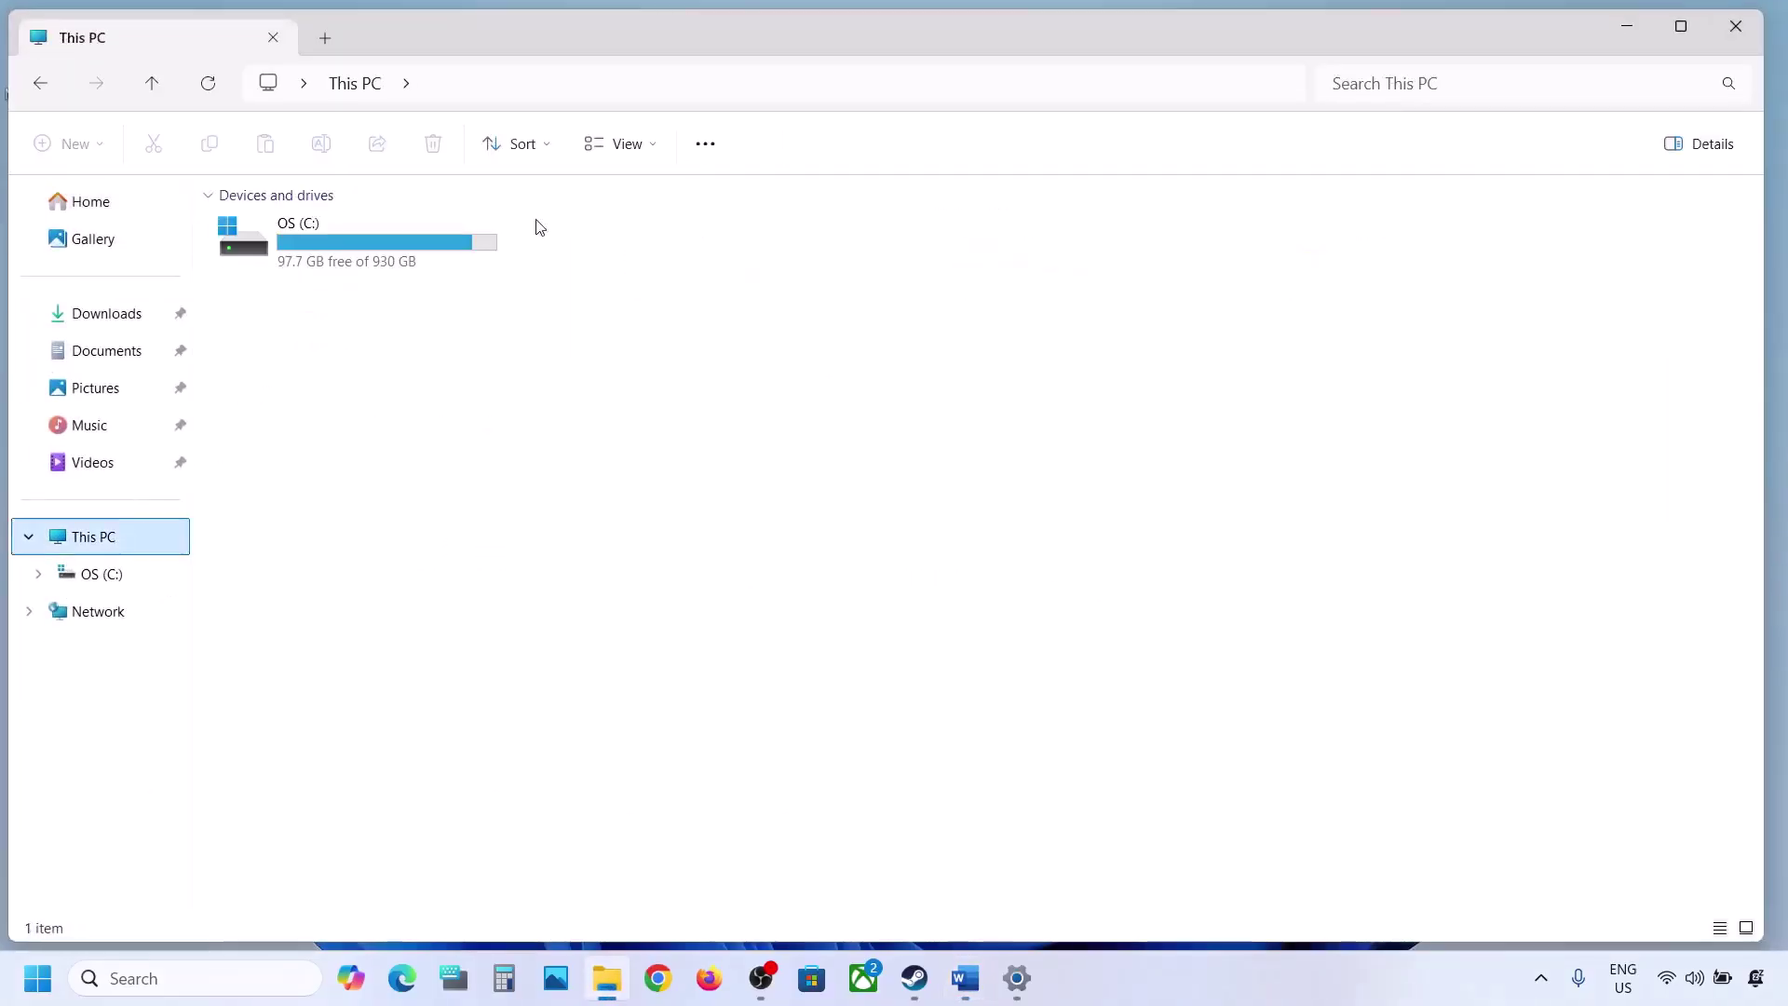
{"action": "double_click", "coordinate": [378, 244]}
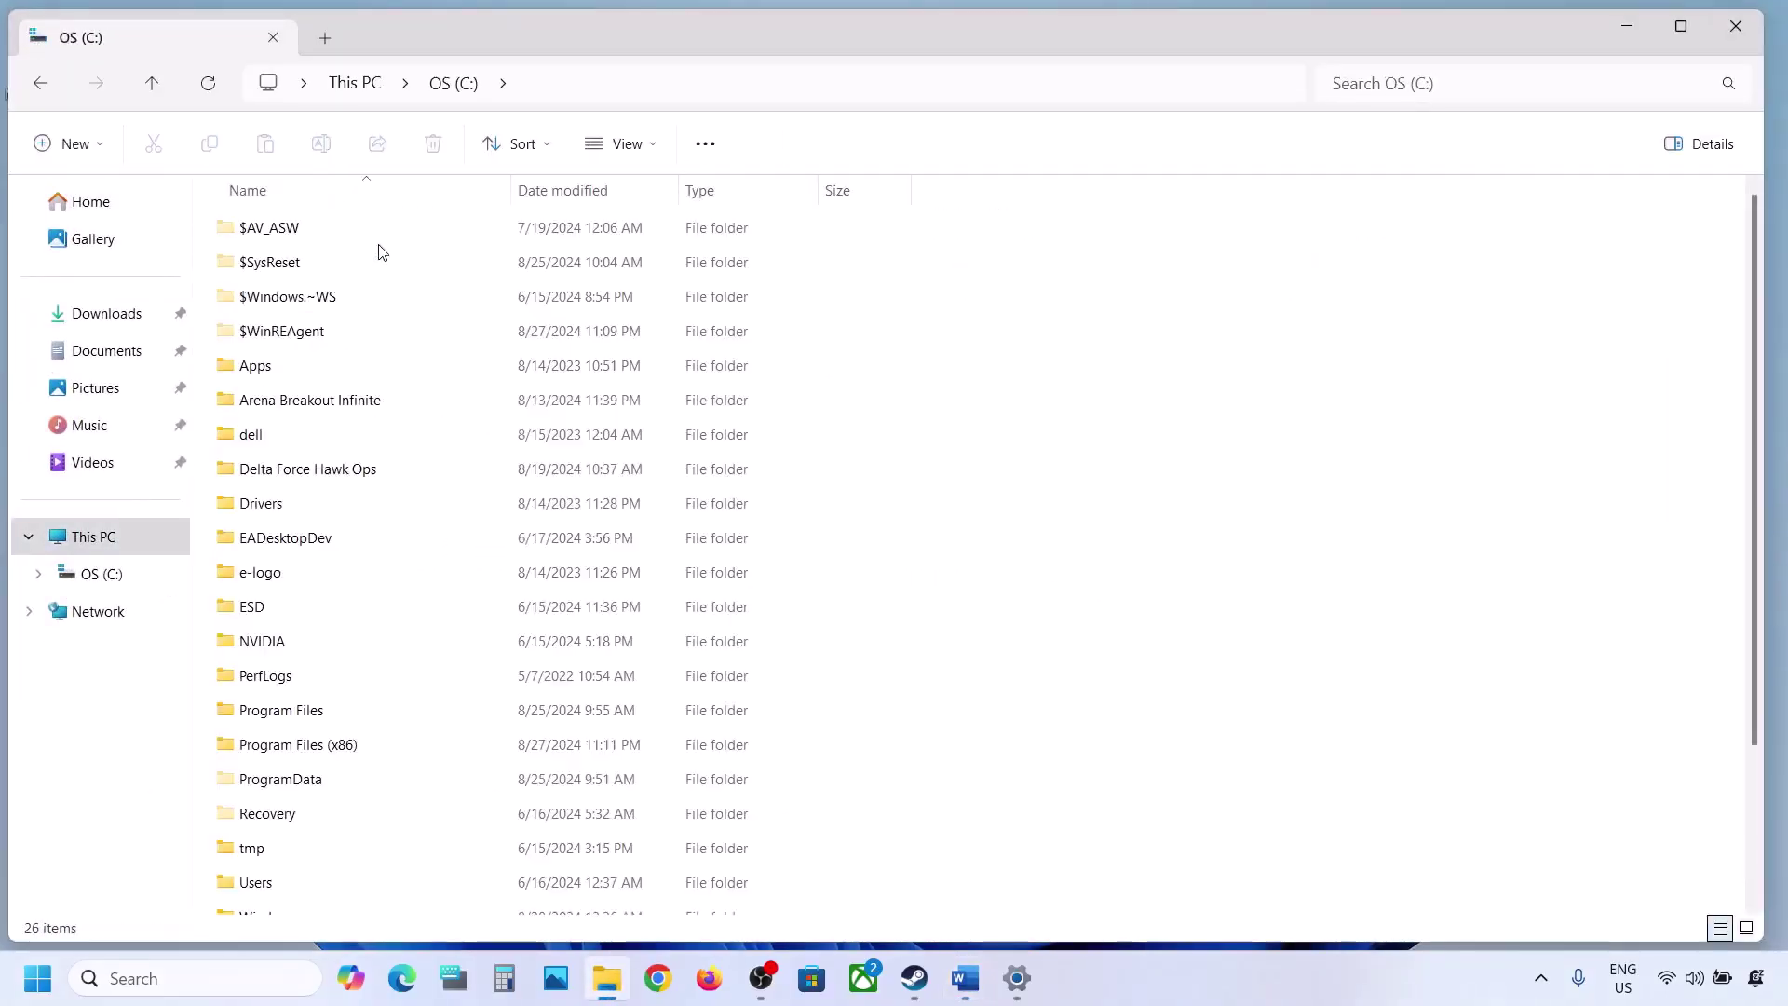
{"action": "left_click", "coordinate": [295, 347]}
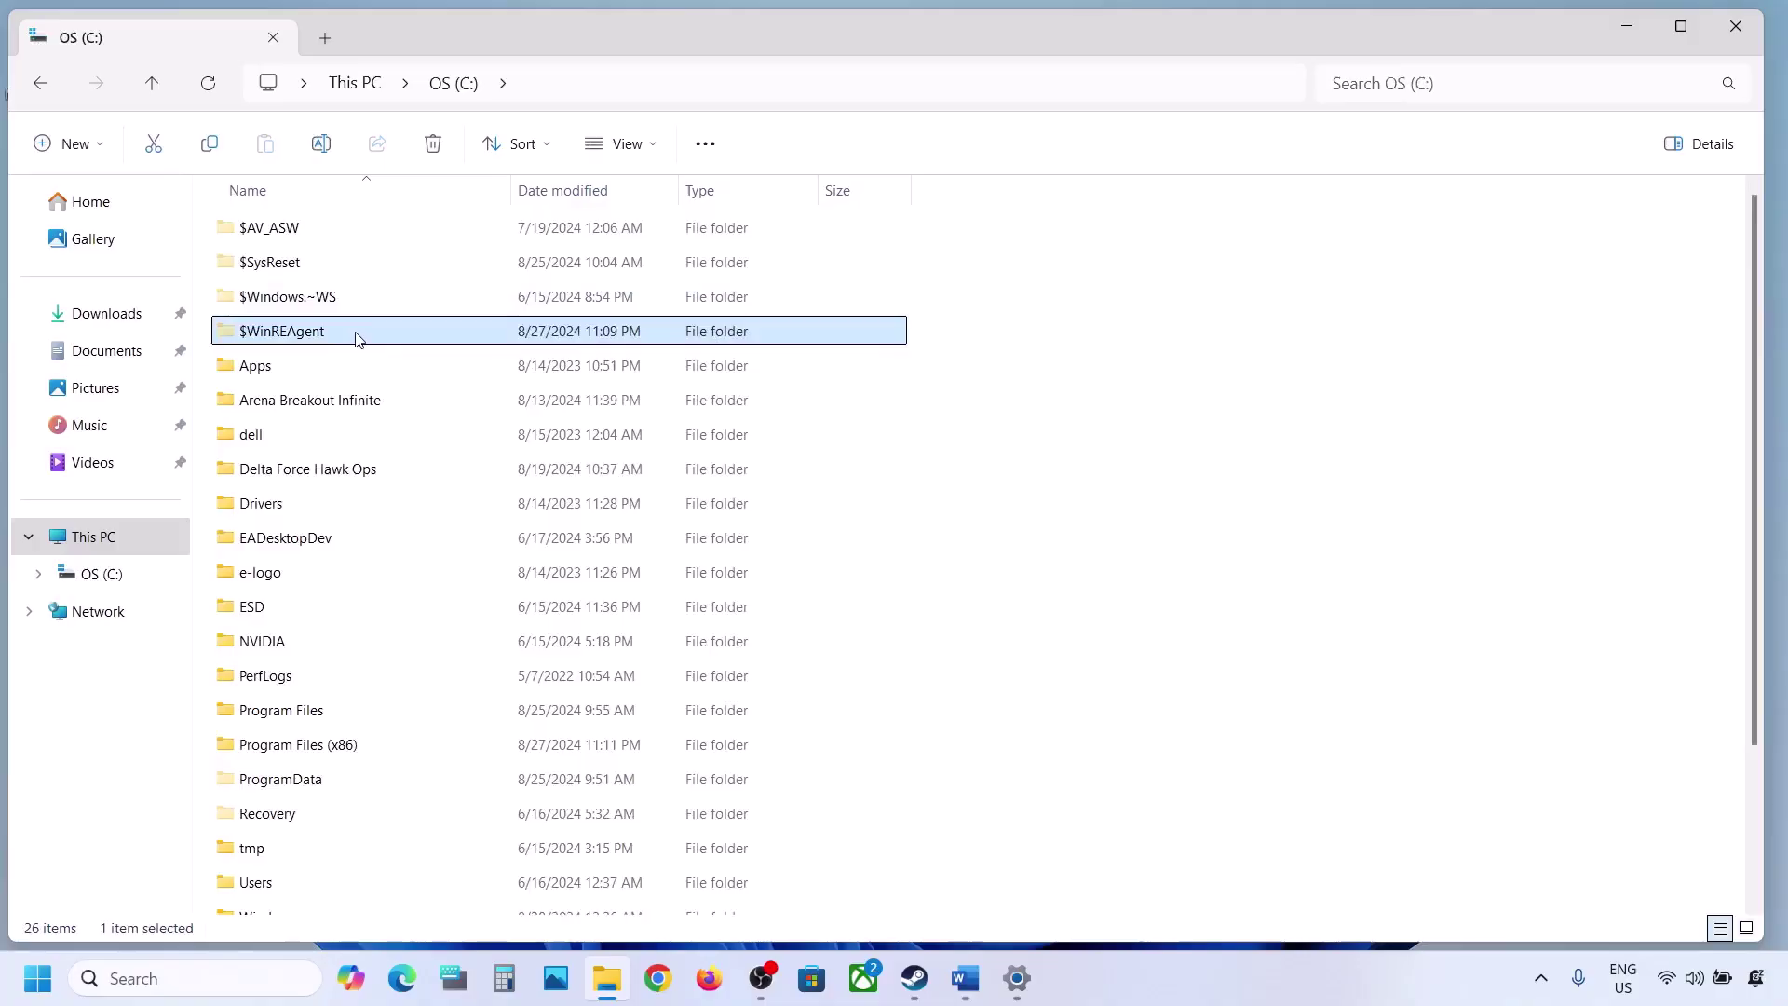
Step: Check that hidden items are set to show in File Explorer, and reselect the $WinREAgent folder
{"action": "mouse_move", "coordinate": [359, 339]}
{"action": "left_click", "coordinate": [655, 148]}
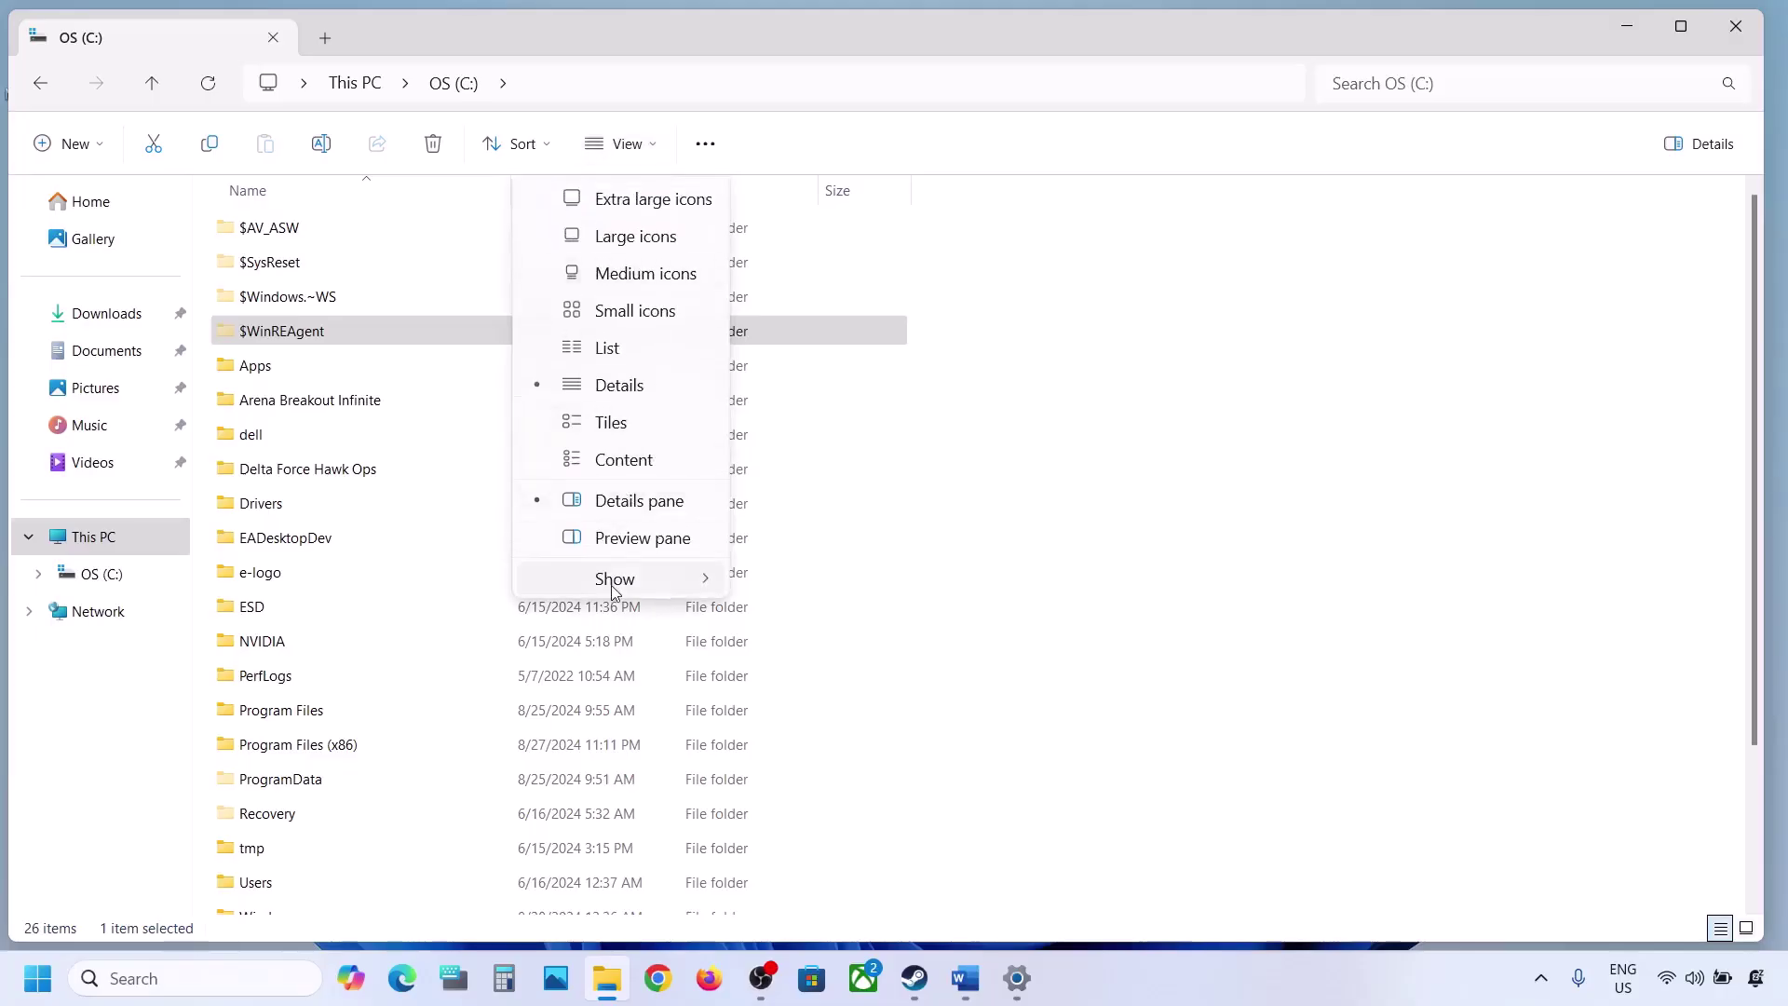
{"action": "mouse_move", "coordinate": [615, 592]}
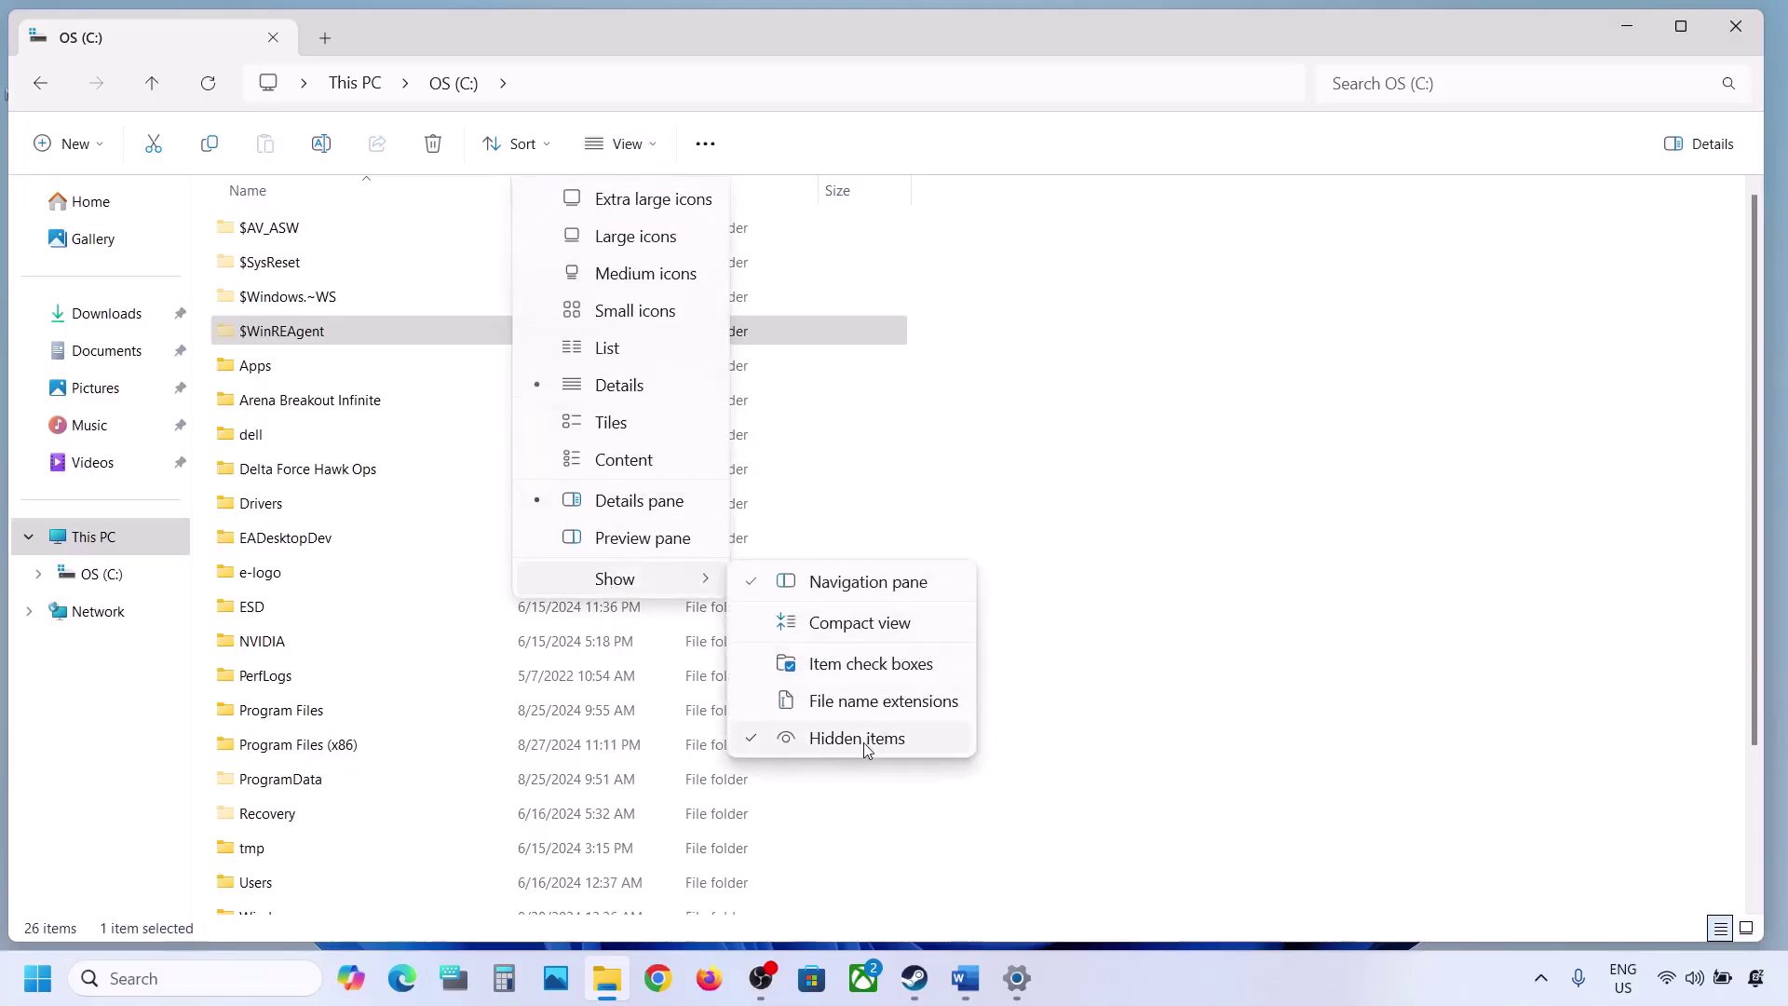
{"action": "left_click", "coordinate": [249, 333]}
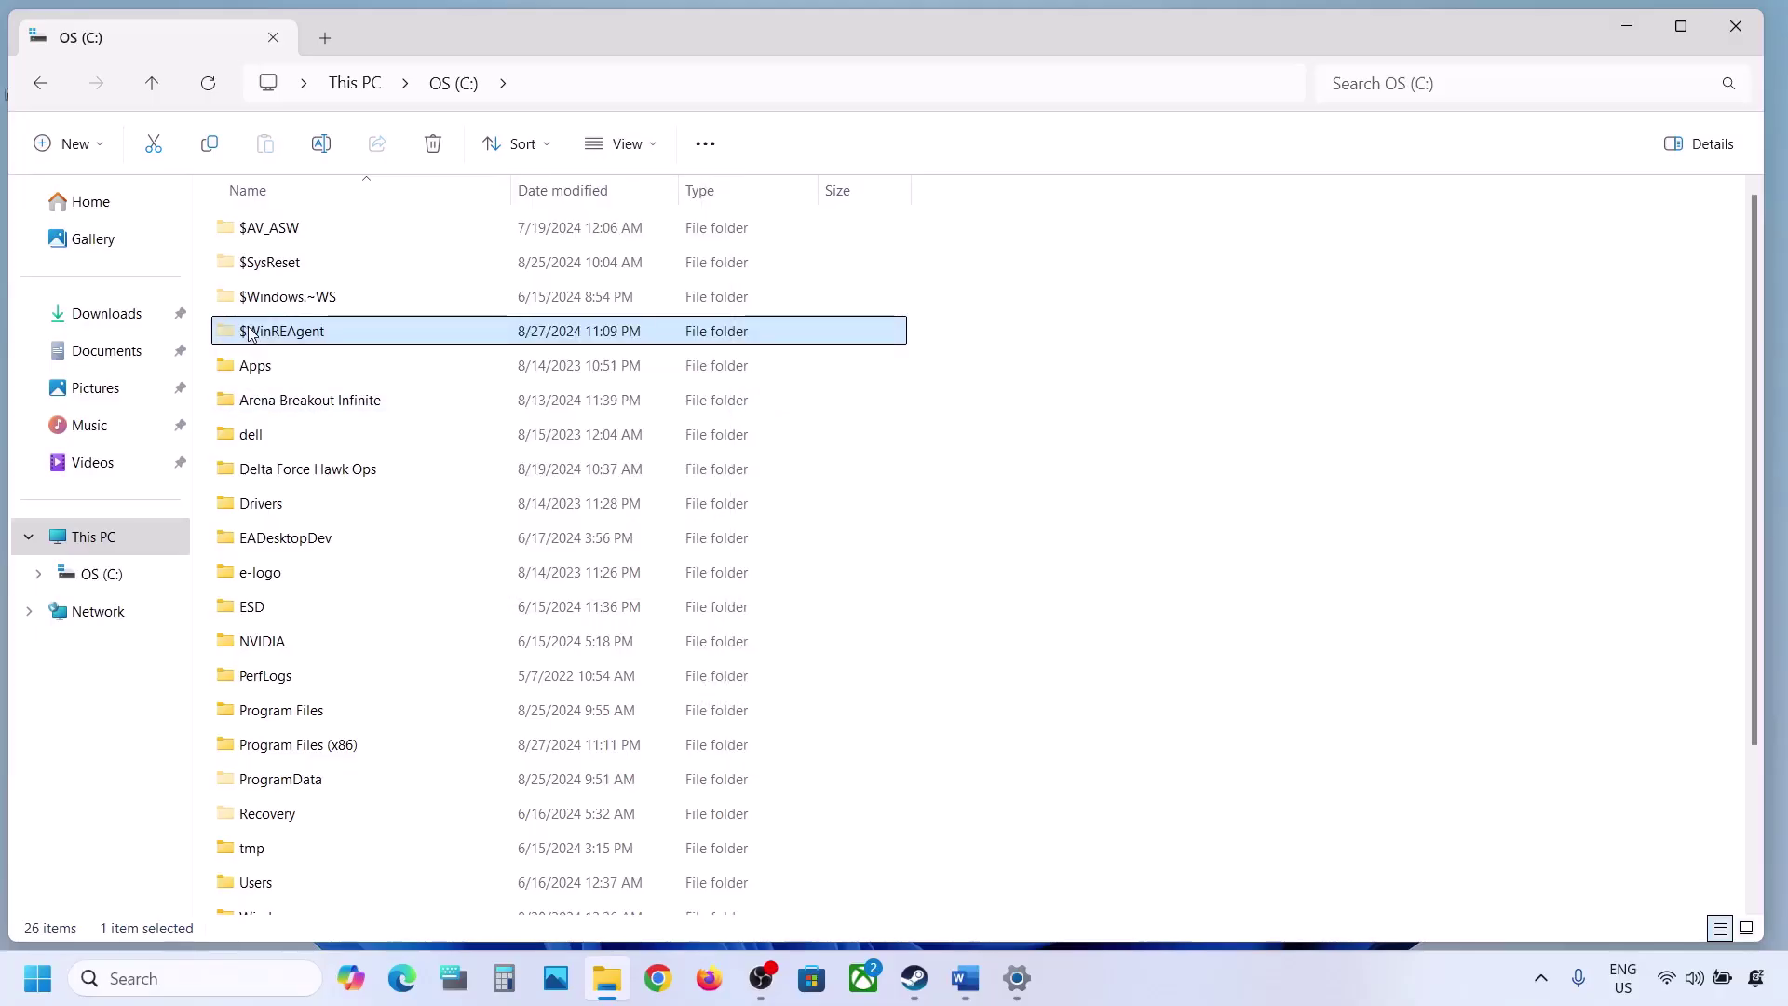
{"action": "mouse_move", "coordinate": [310, 337]}
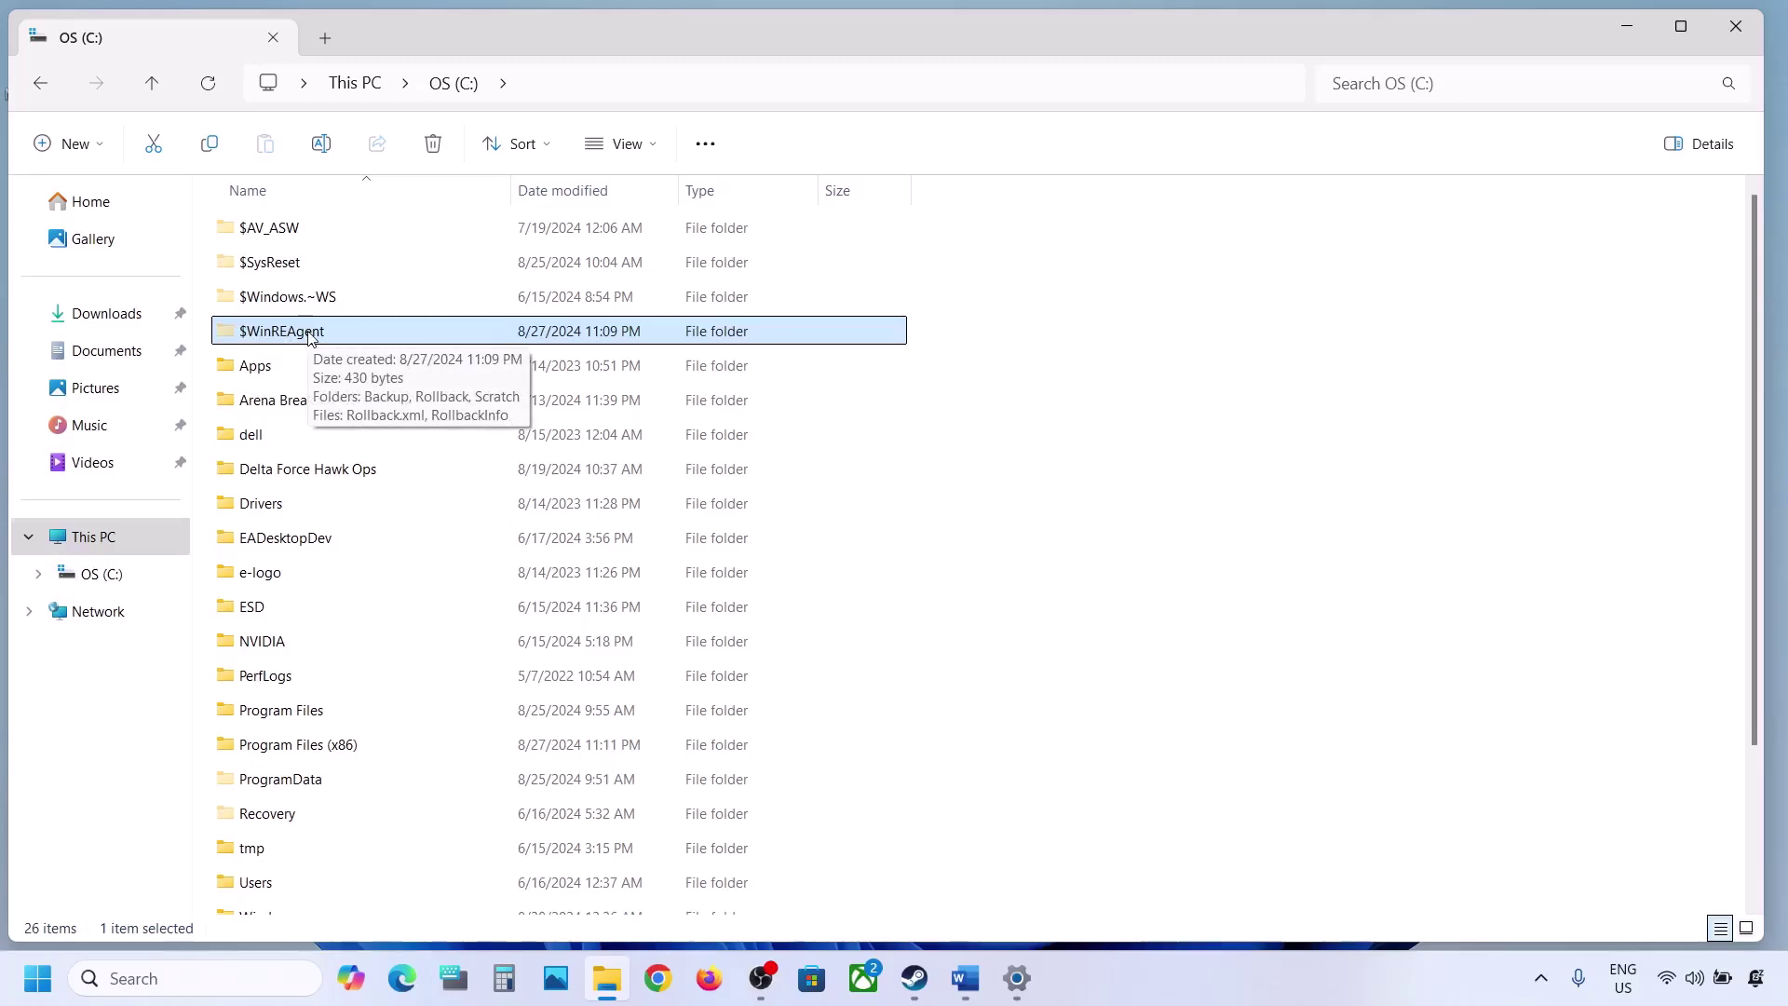
Step: Copy the $WinREAgent folder from the C: drive to the desktop
{"action": "right_click", "coordinate": [331, 338]}
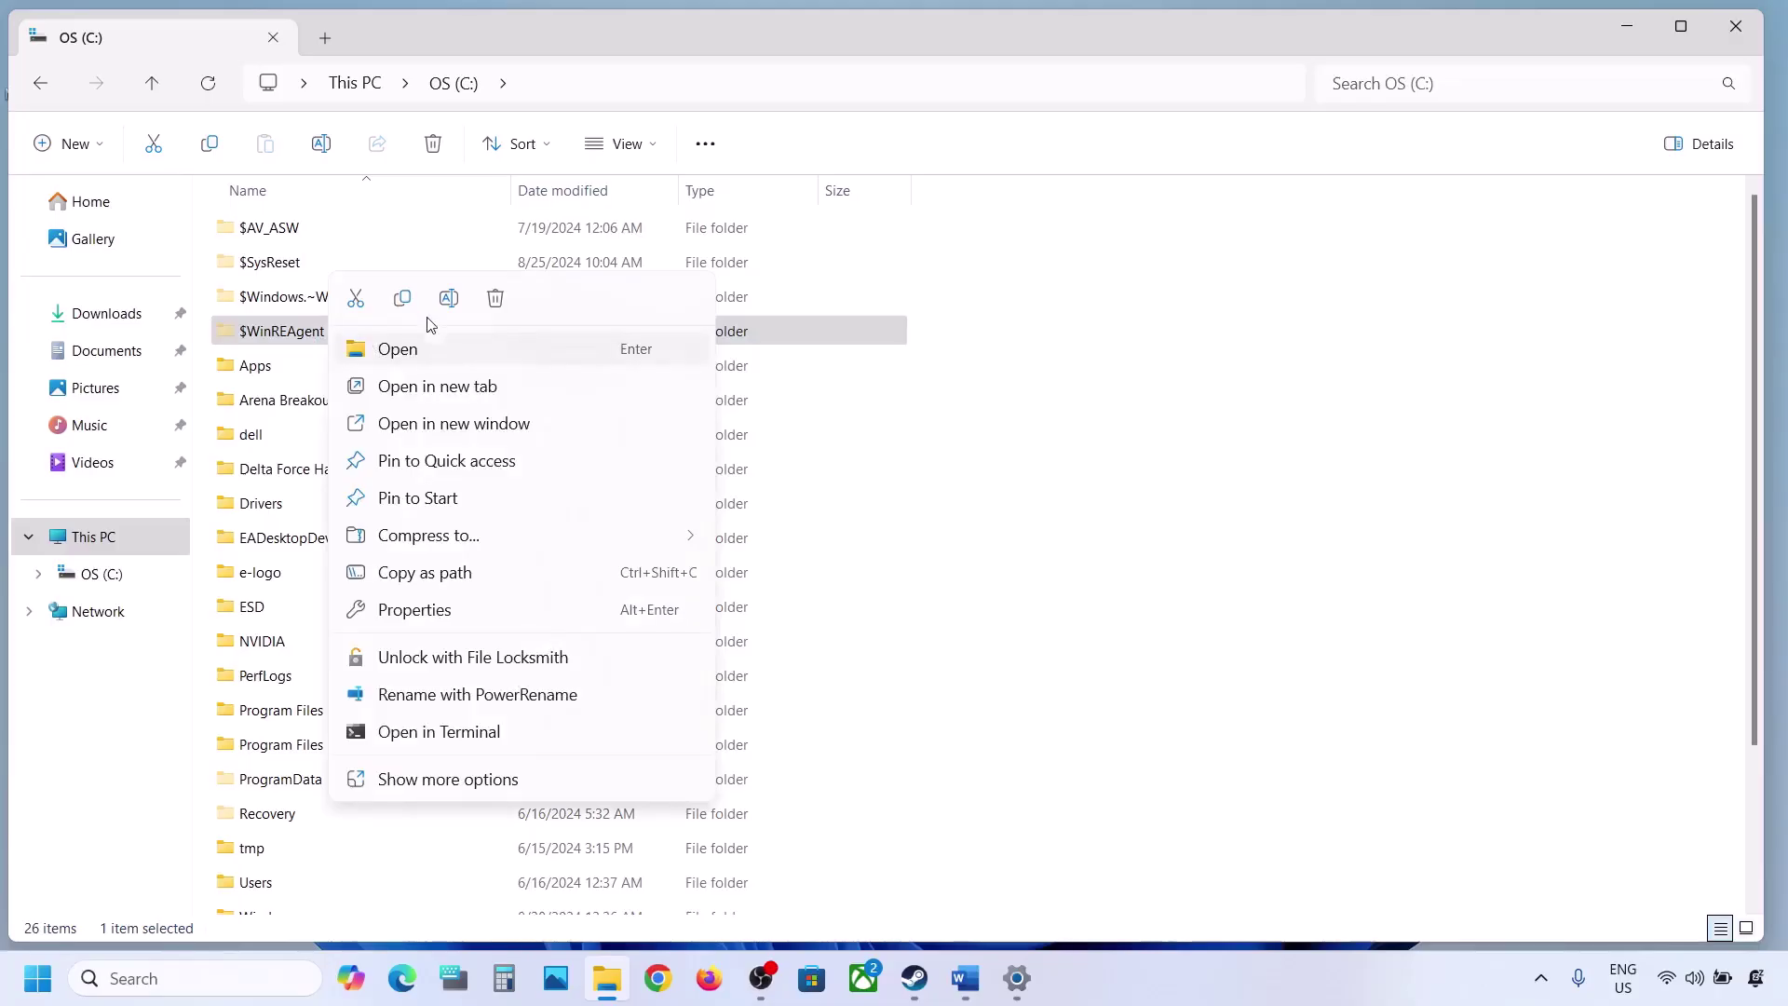
{"action": "left_click", "coordinate": [402, 298]}
{"action": "key", "text": "super+d"}
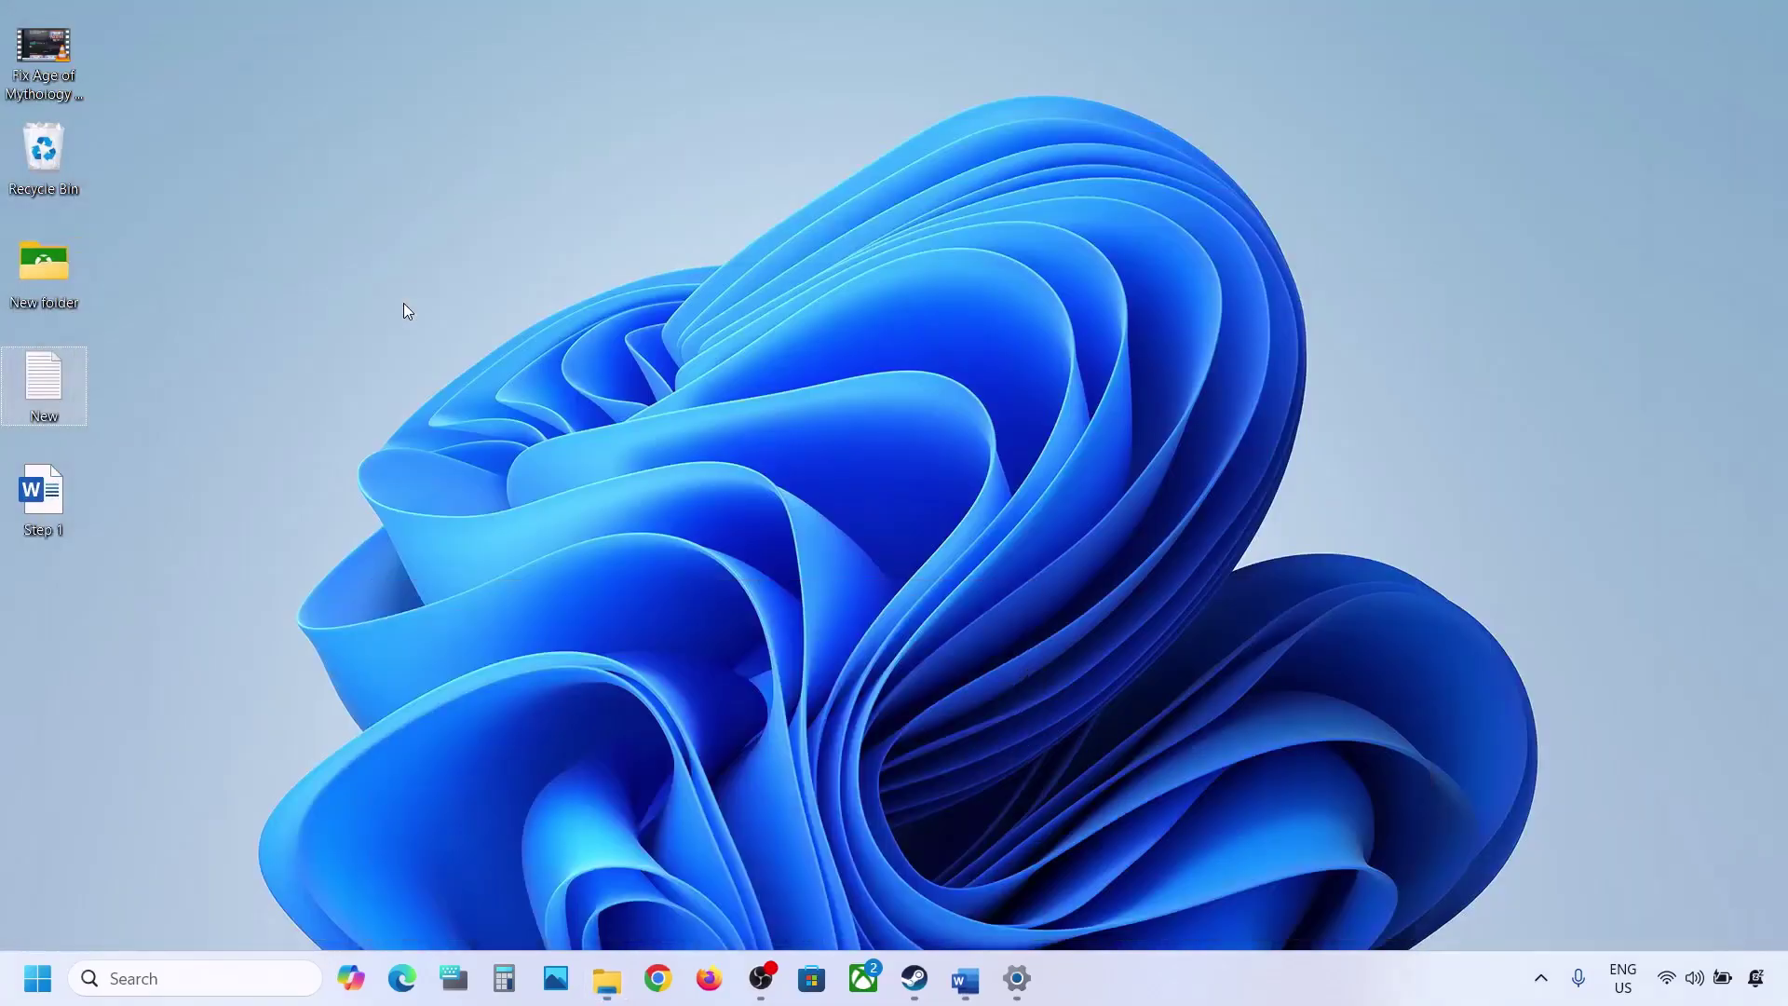
{"action": "left_click", "coordinate": [404, 304]}
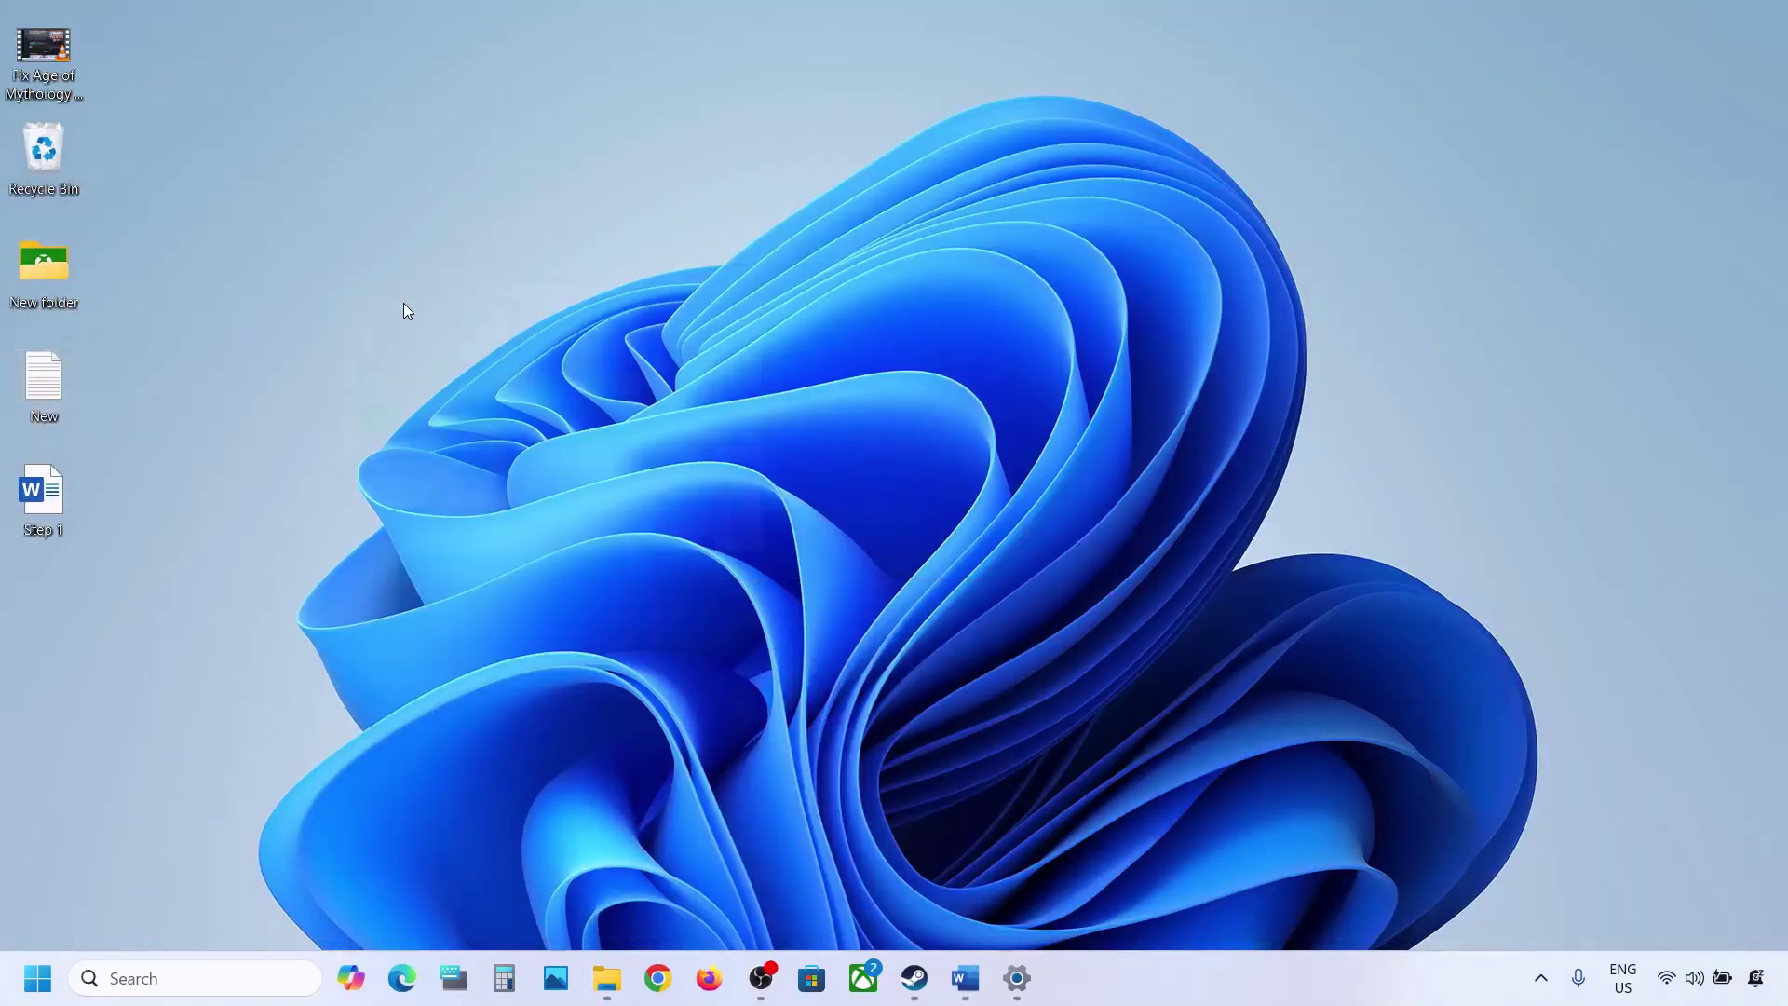
{"action": "key", "text": "ctrl+v"}
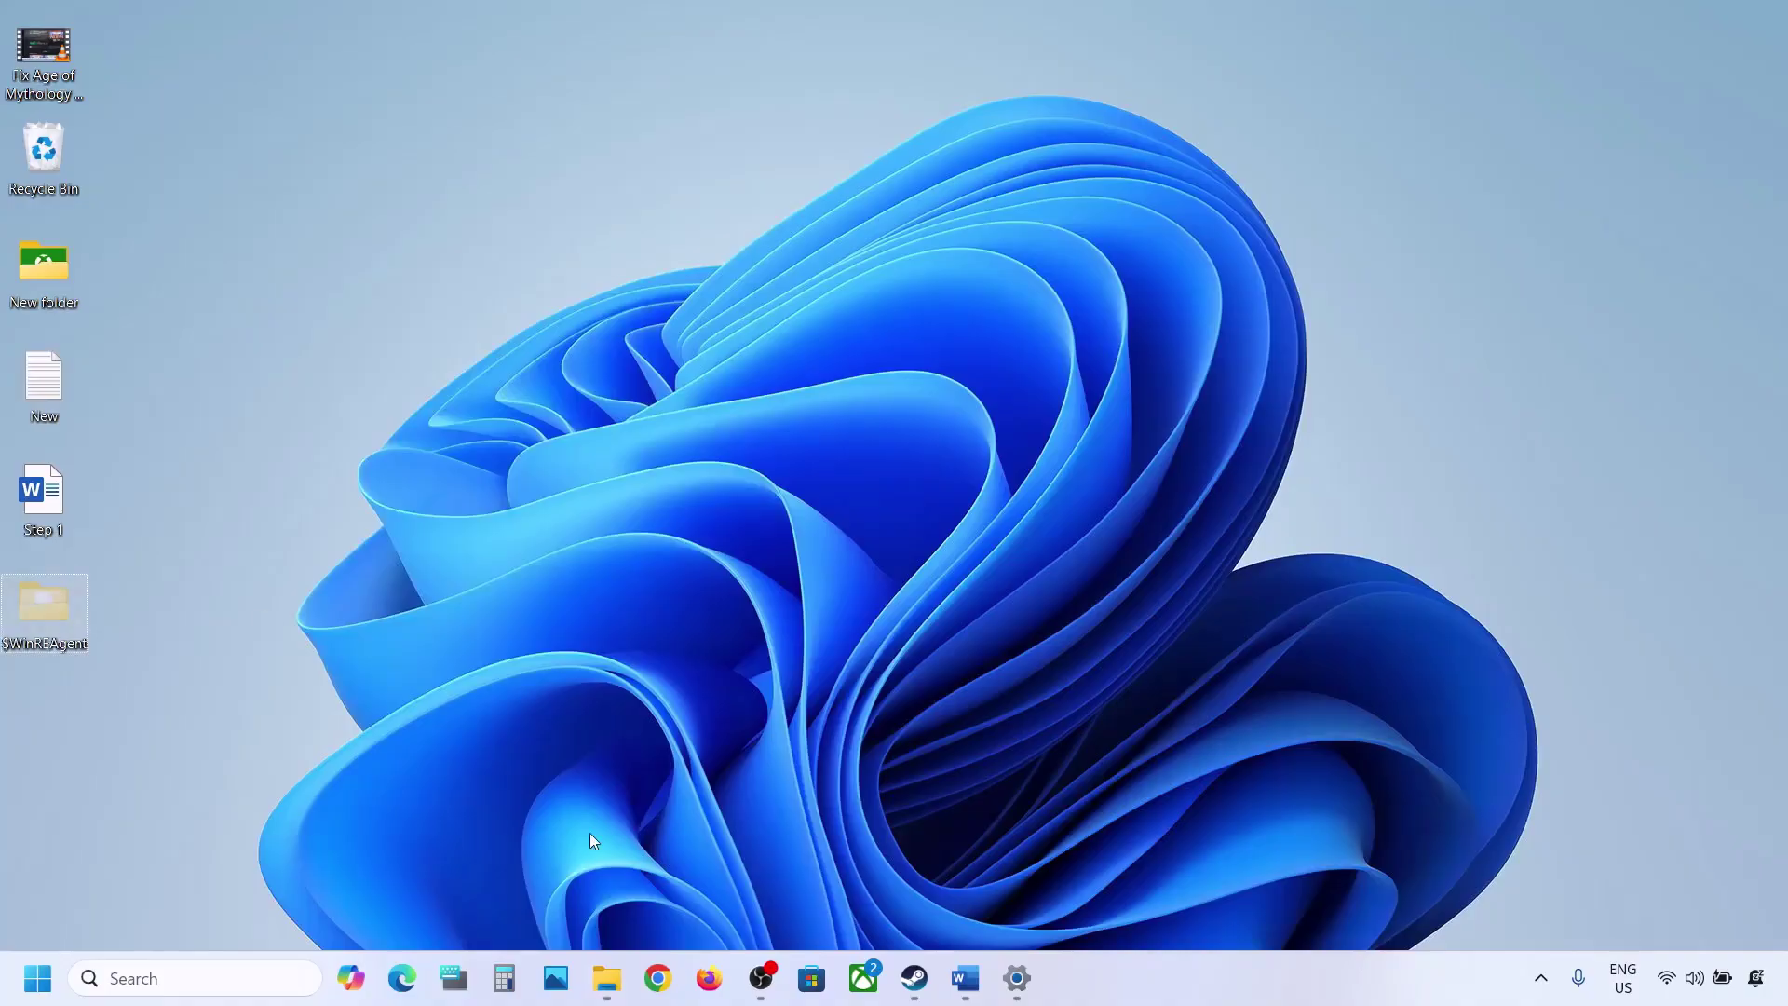
Step: Delete the original $WinREAgent folder from the C: drive
{"action": "left_click", "coordinate": [606, 978]}
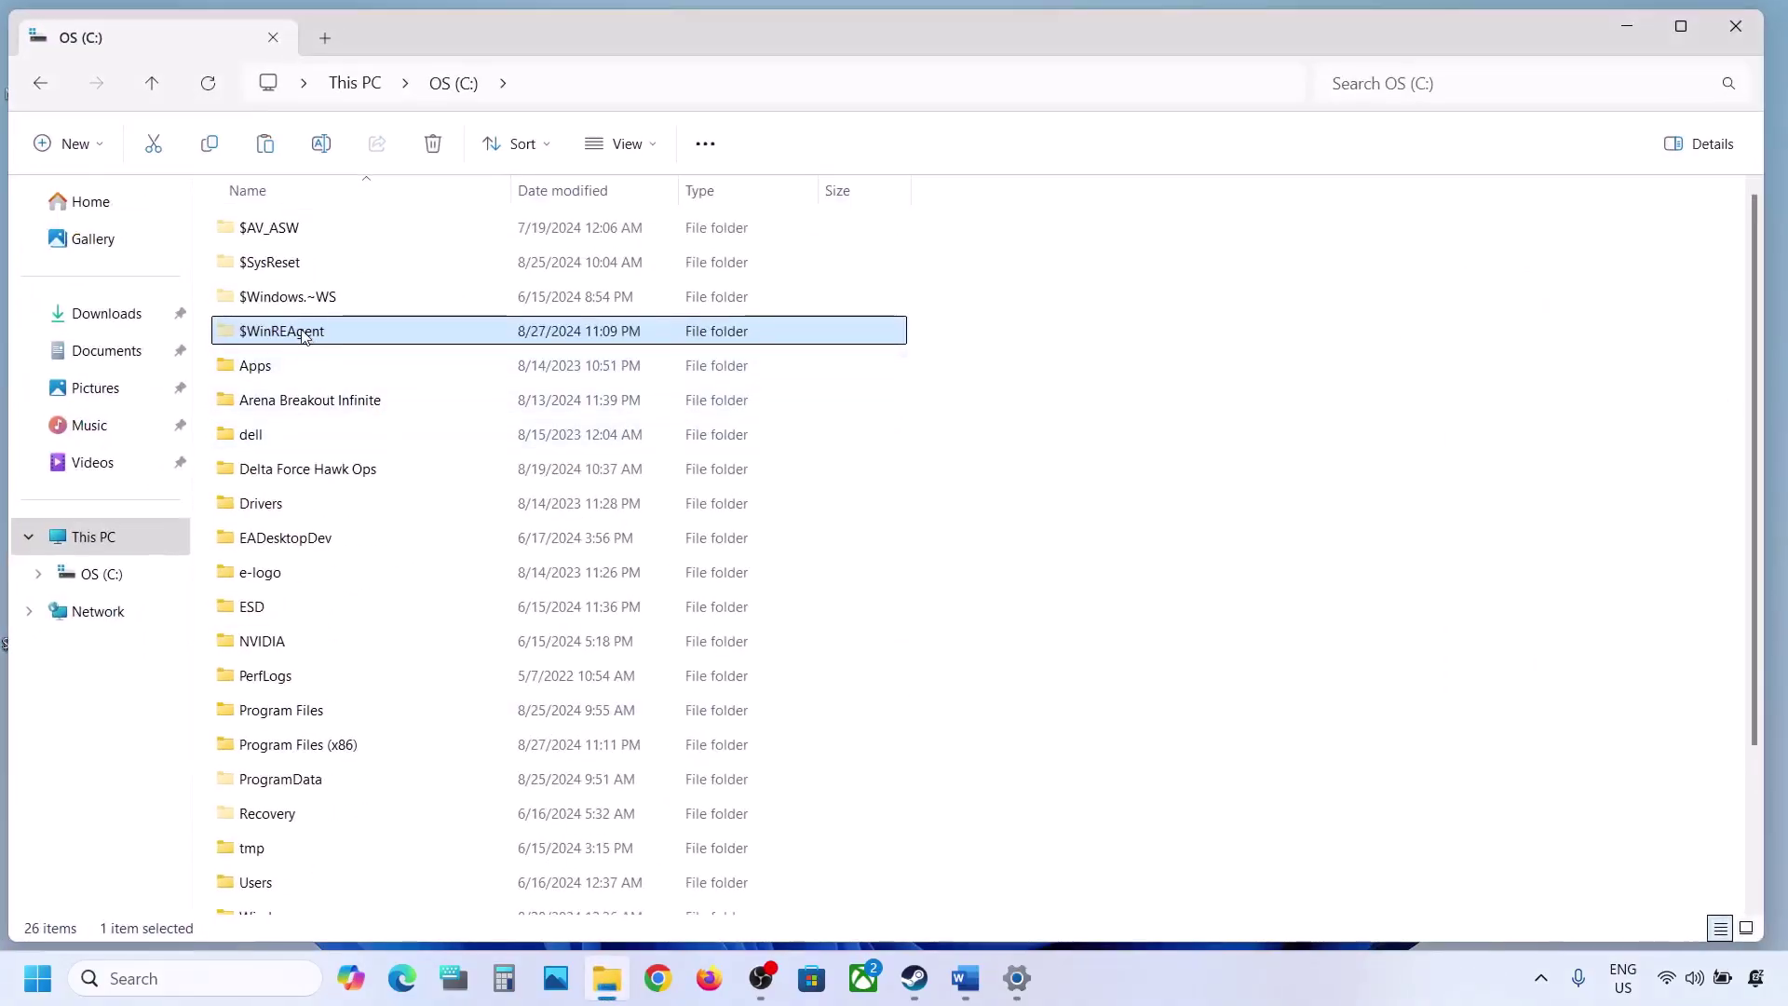
{"action": "right_click", "coordinate": [304, 337]}
{"action": "left_click", "coordinate": [518, 307]}
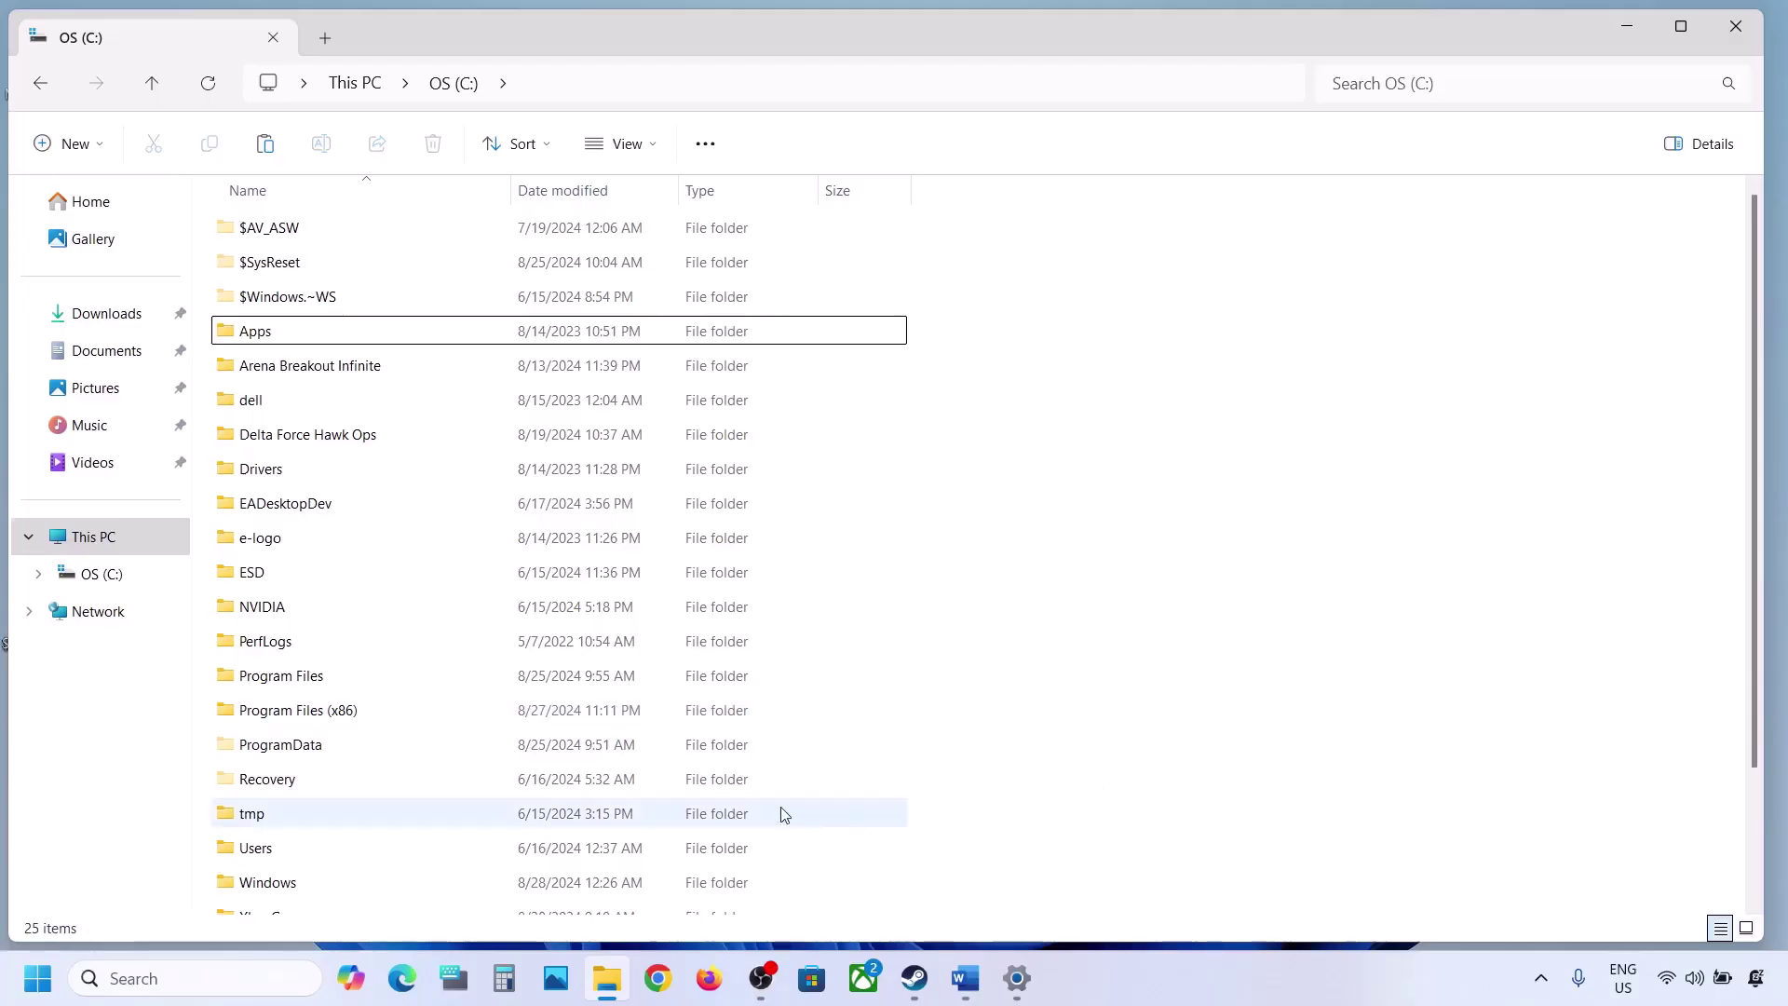
Step: Switch to Settings, go to the main Windows Update page and check for updates
{"action": "key", "text": "alt+Tab"}
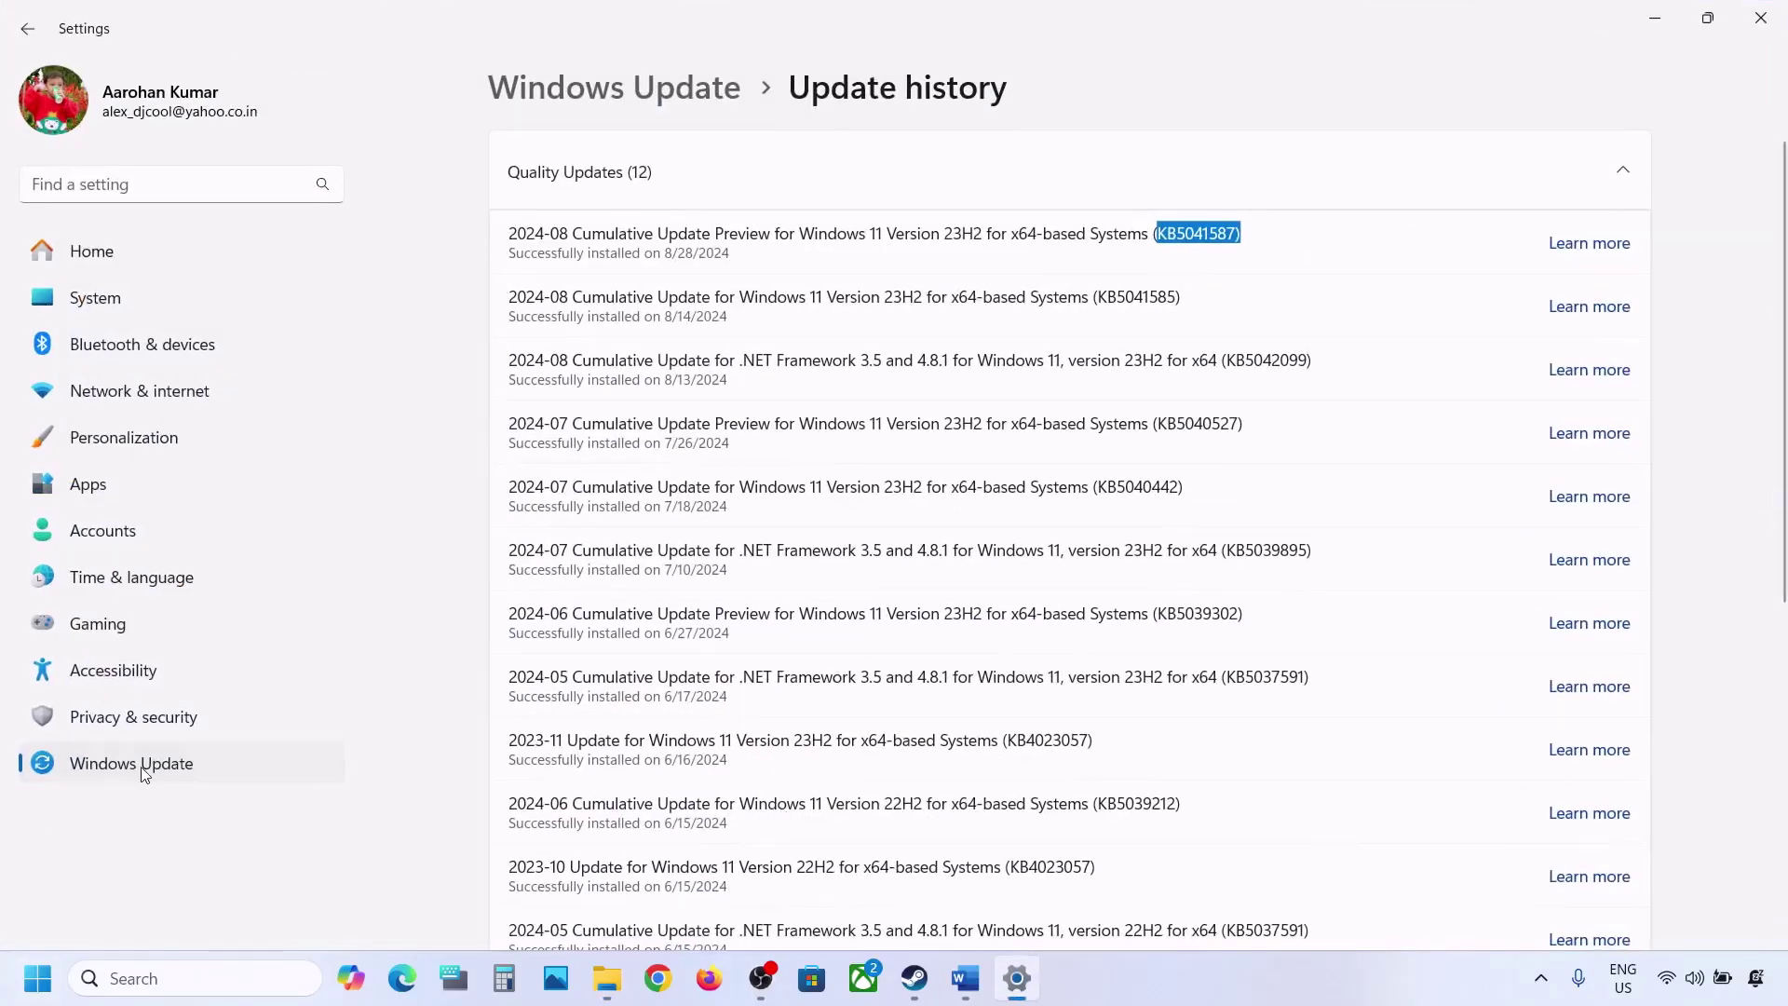
{"action": "left_click", "coordinate": [143, 772]}
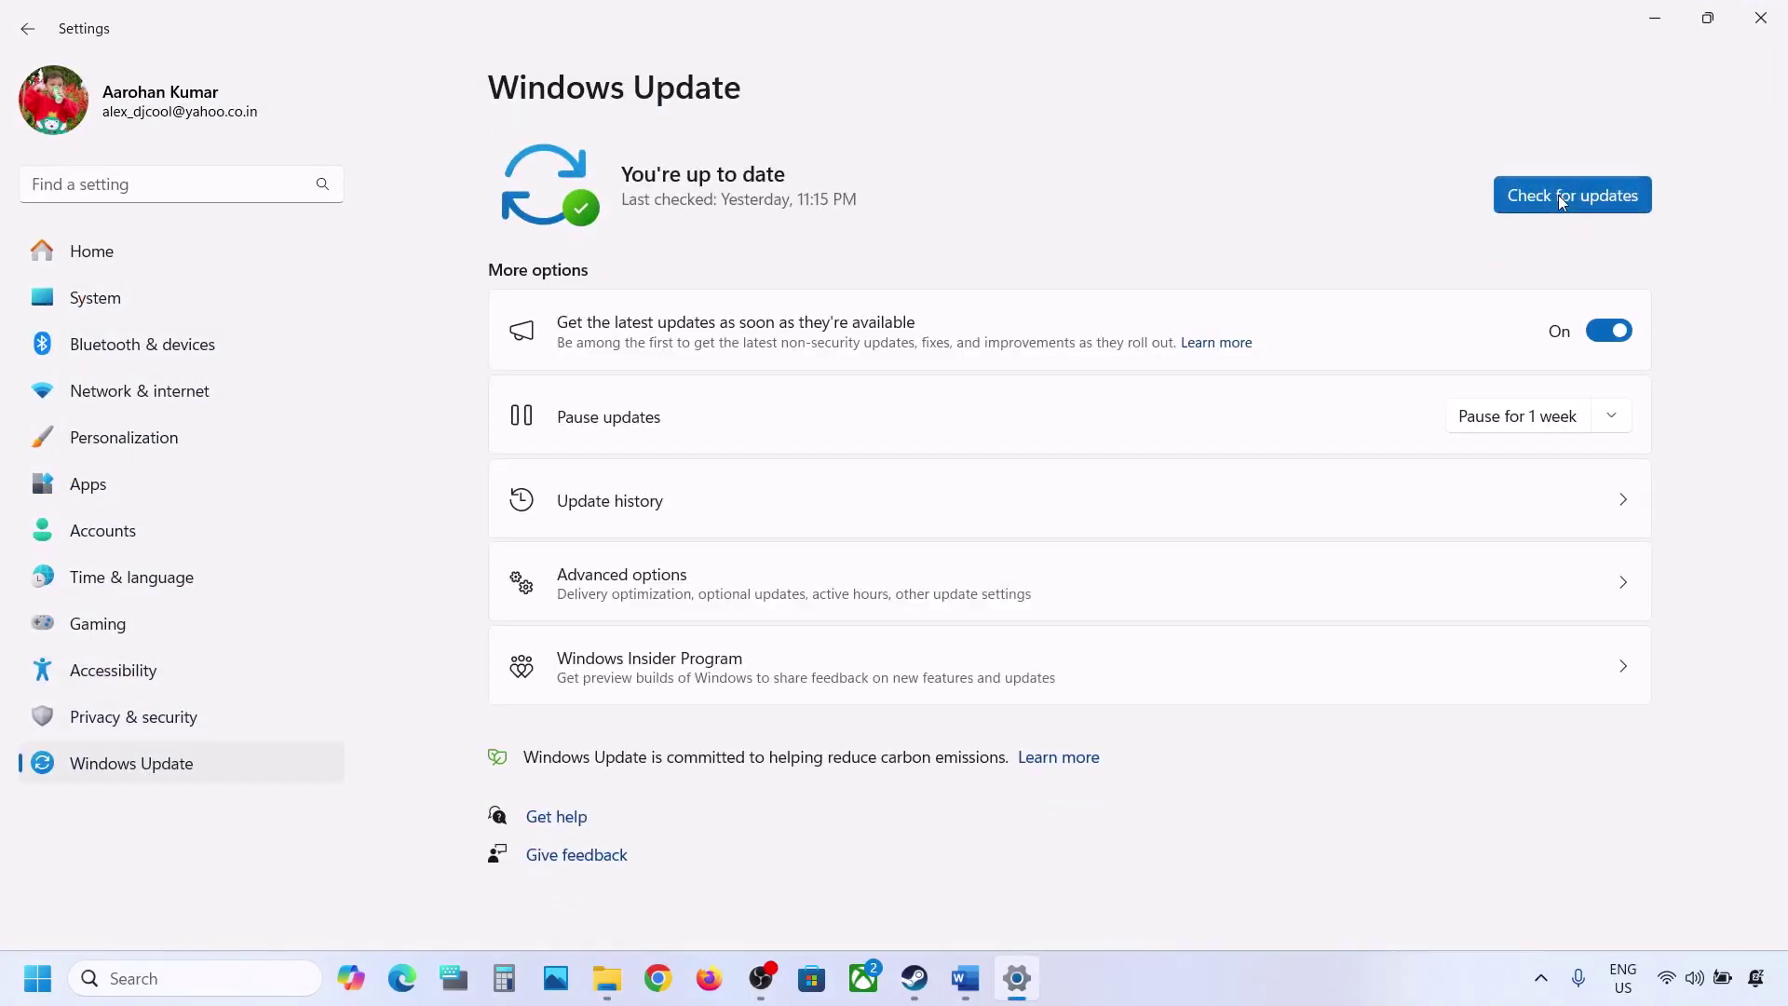
{"action": "left_click", "coordinate": [1562, 202]}
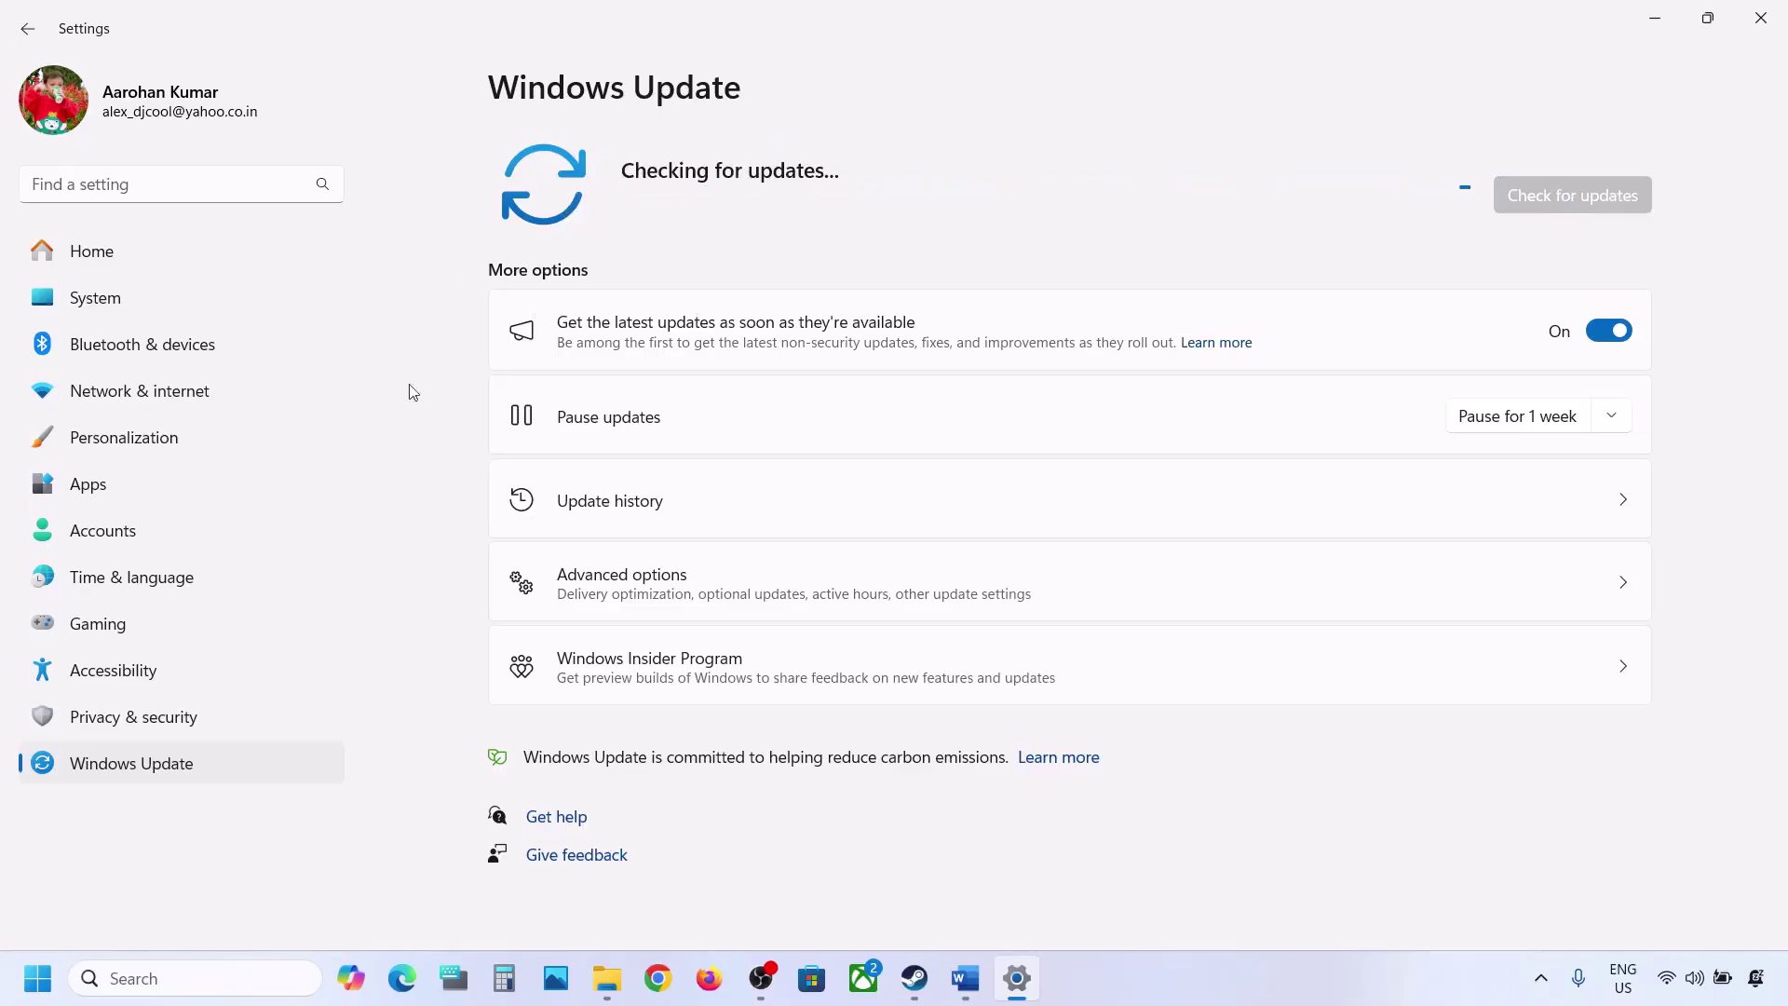
Step: Bring up the computer's power options and dismiss them, leaving the Windows Update settings
{"action": "key", "text": "super"}
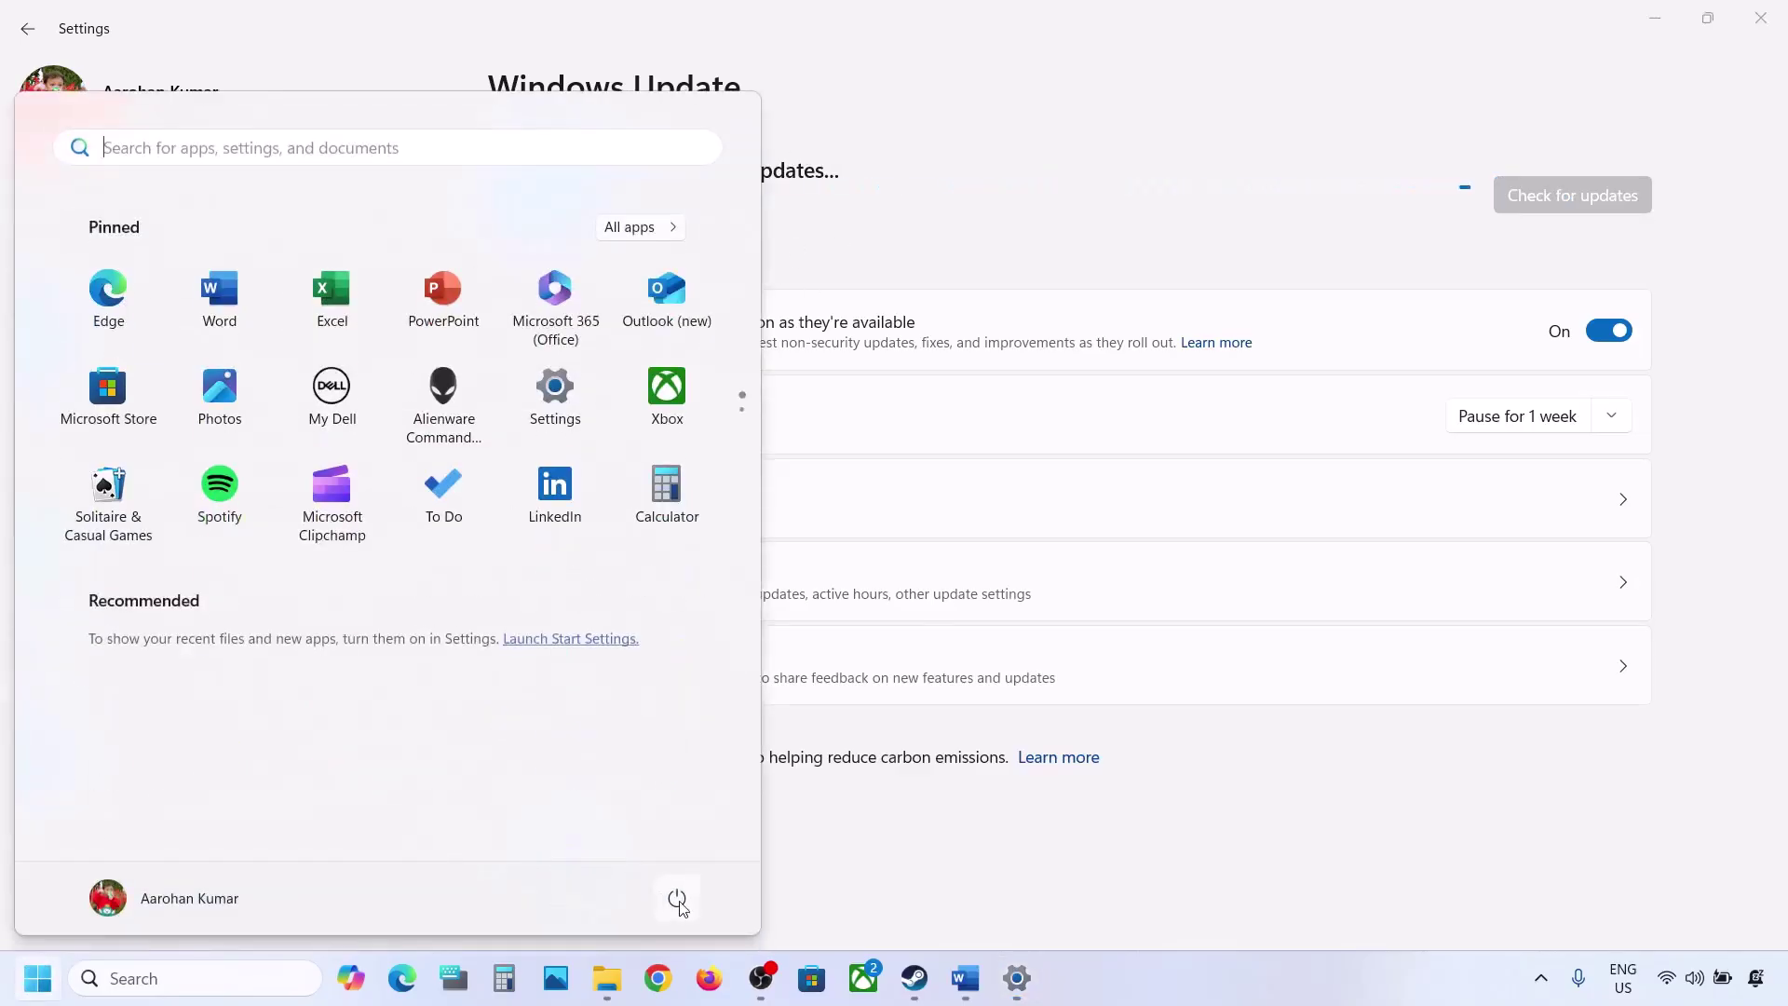
{"action": "left_click", "coordinate": [677, 898]}
{"action": "key", "text": "Escape"}
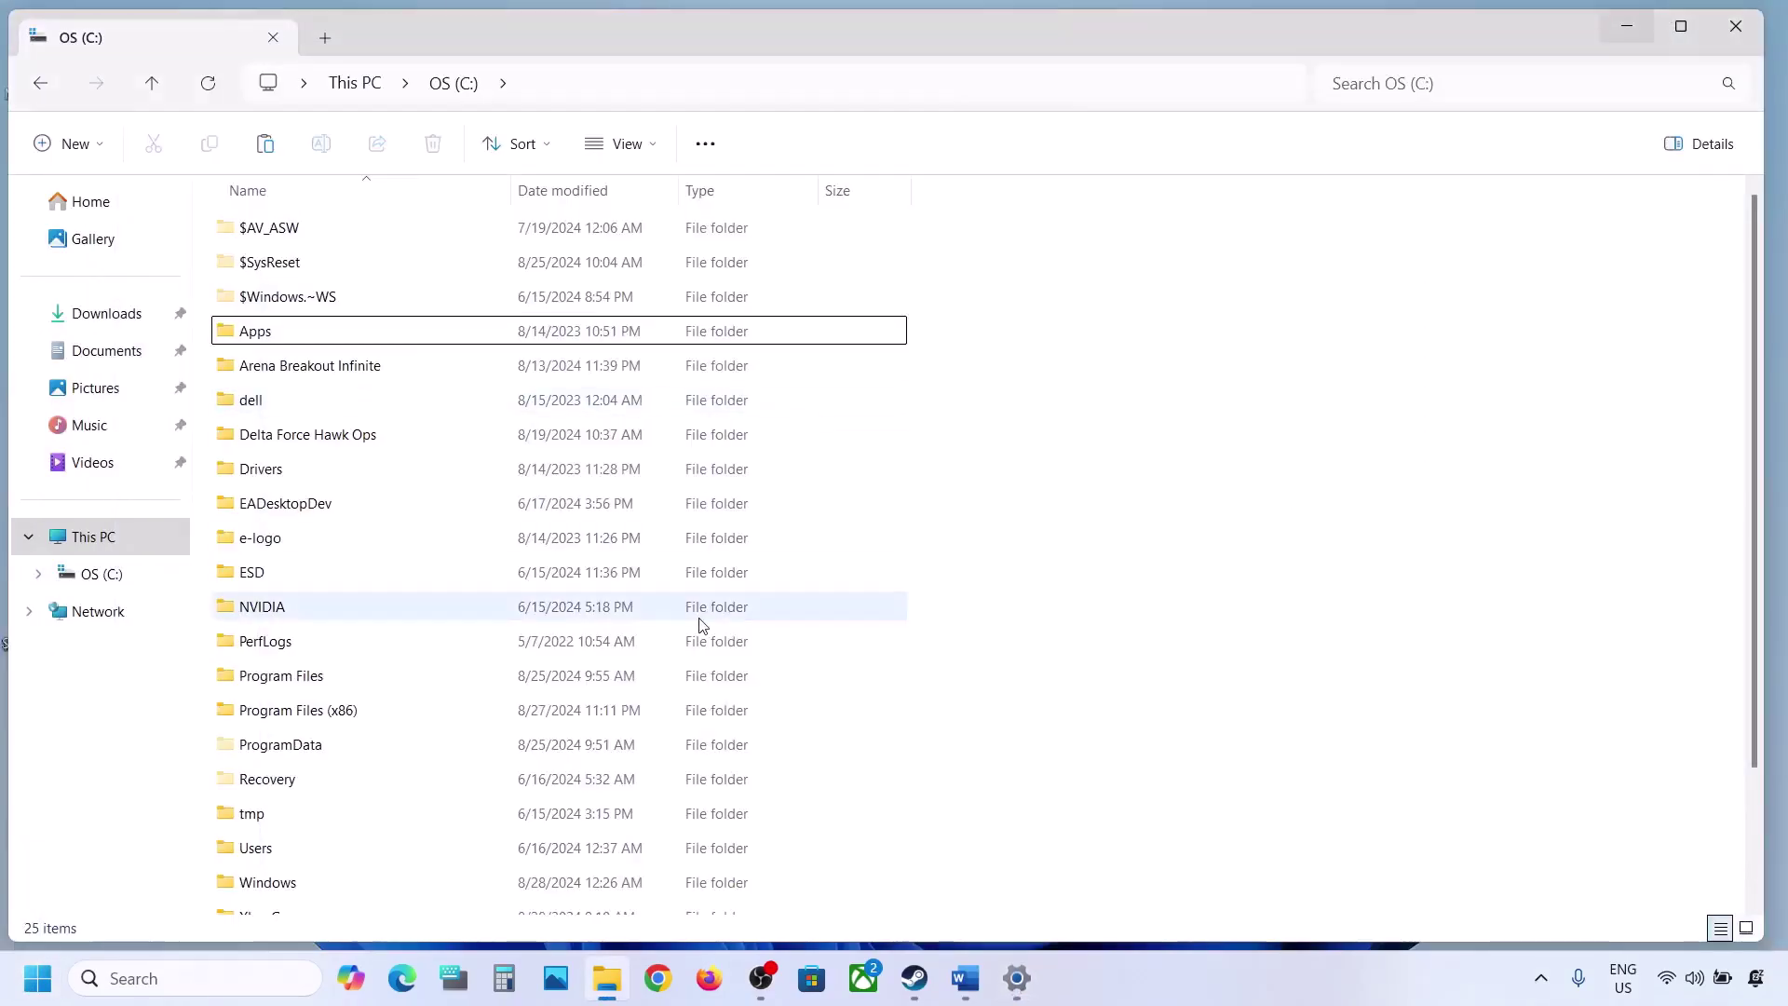
Step: Move the $WinREAgent folder from the desktop back to the C: drive and close File Explorer
{"action": "key", "text": "super+d"}
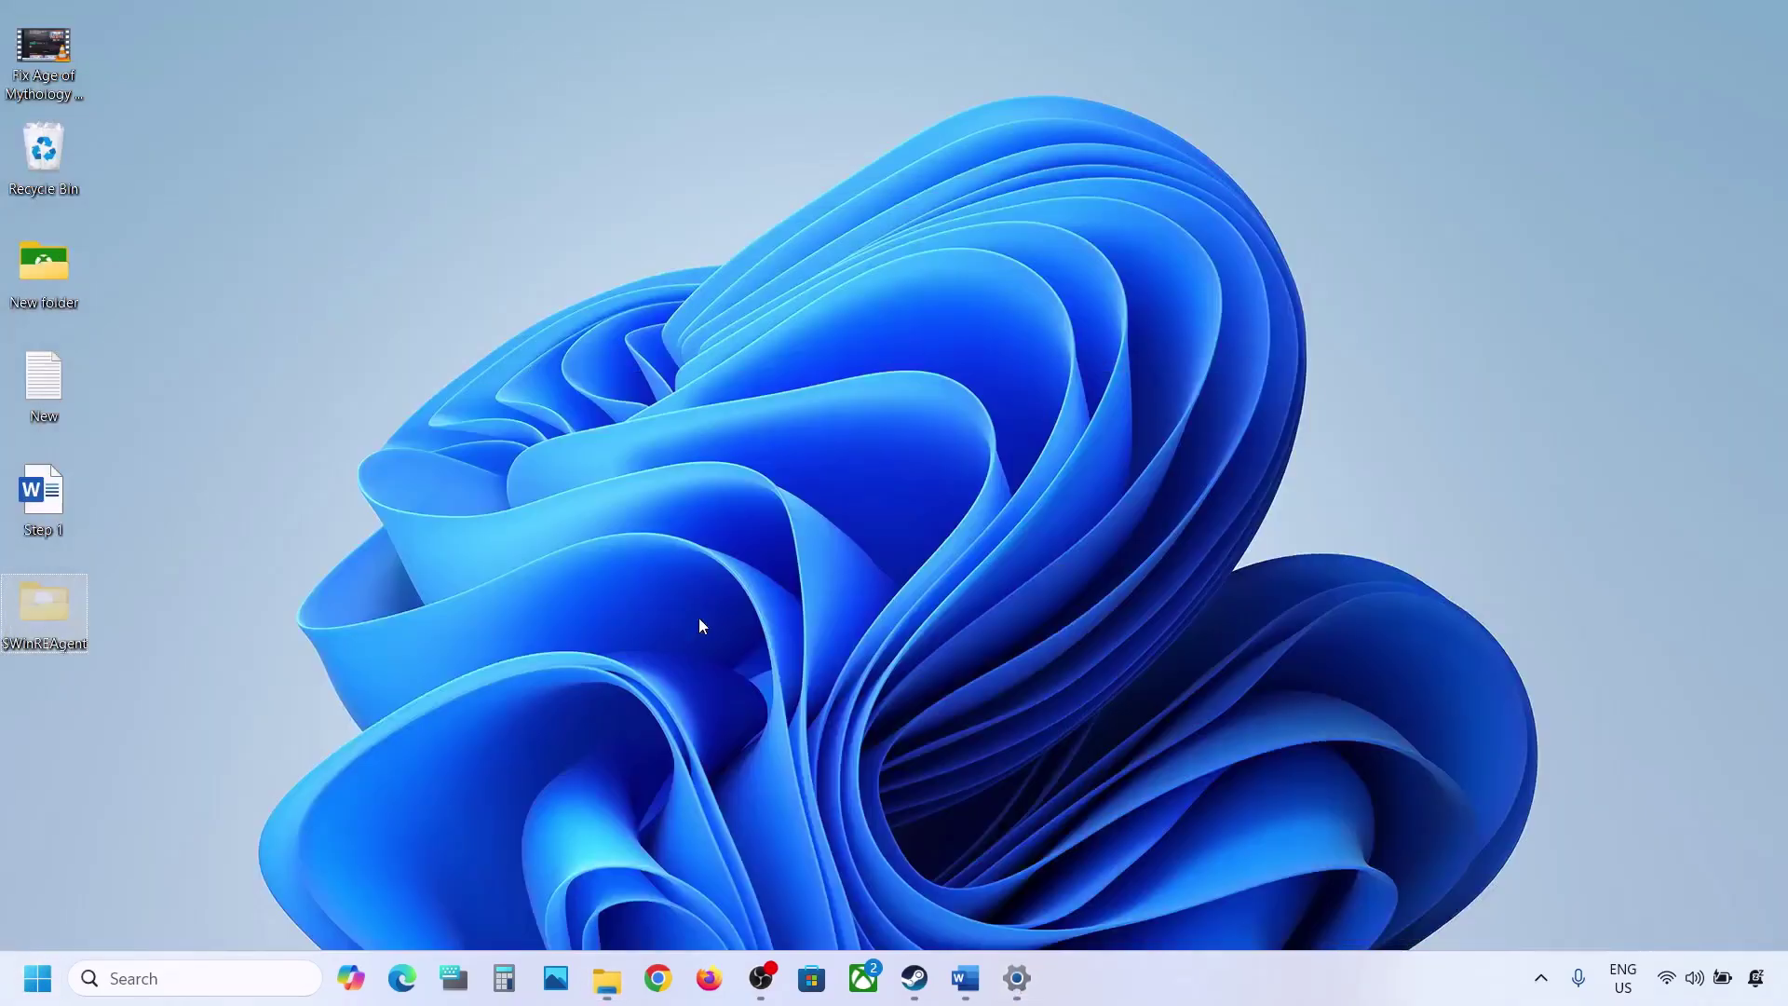
{"action": "right_click", "coordinate": [59, 613]}
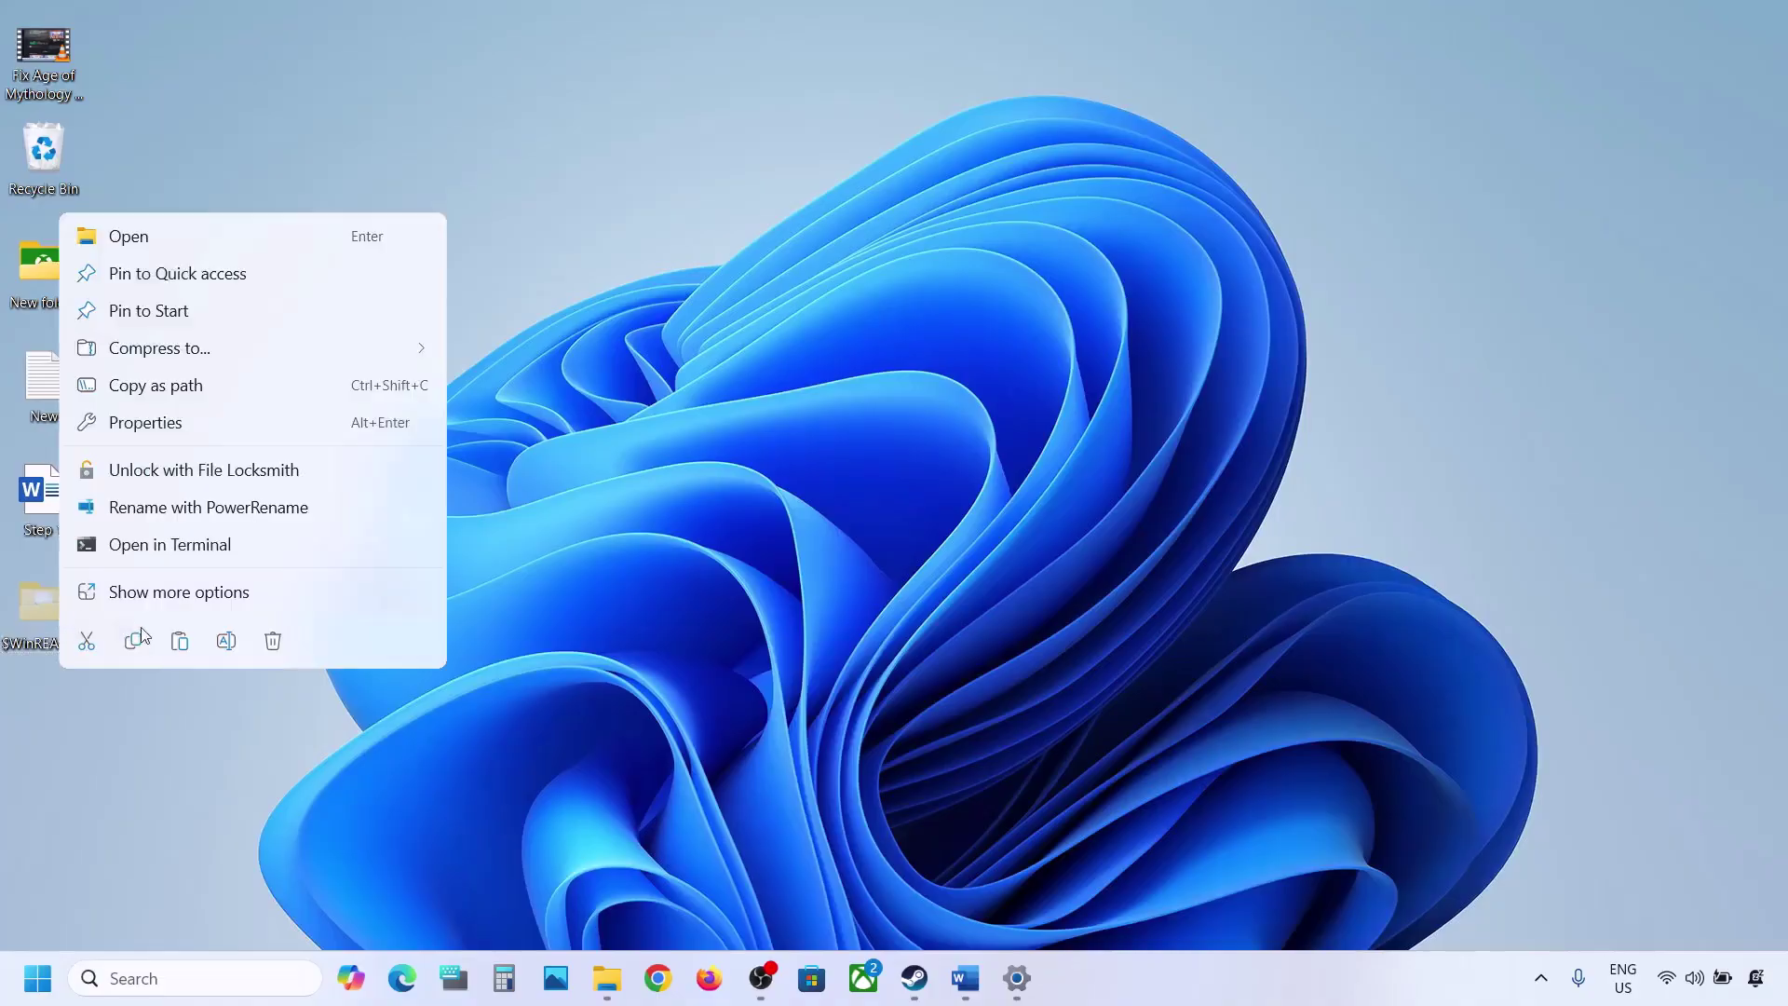
{"action": "left_click", "coordinate": [99, 645]}
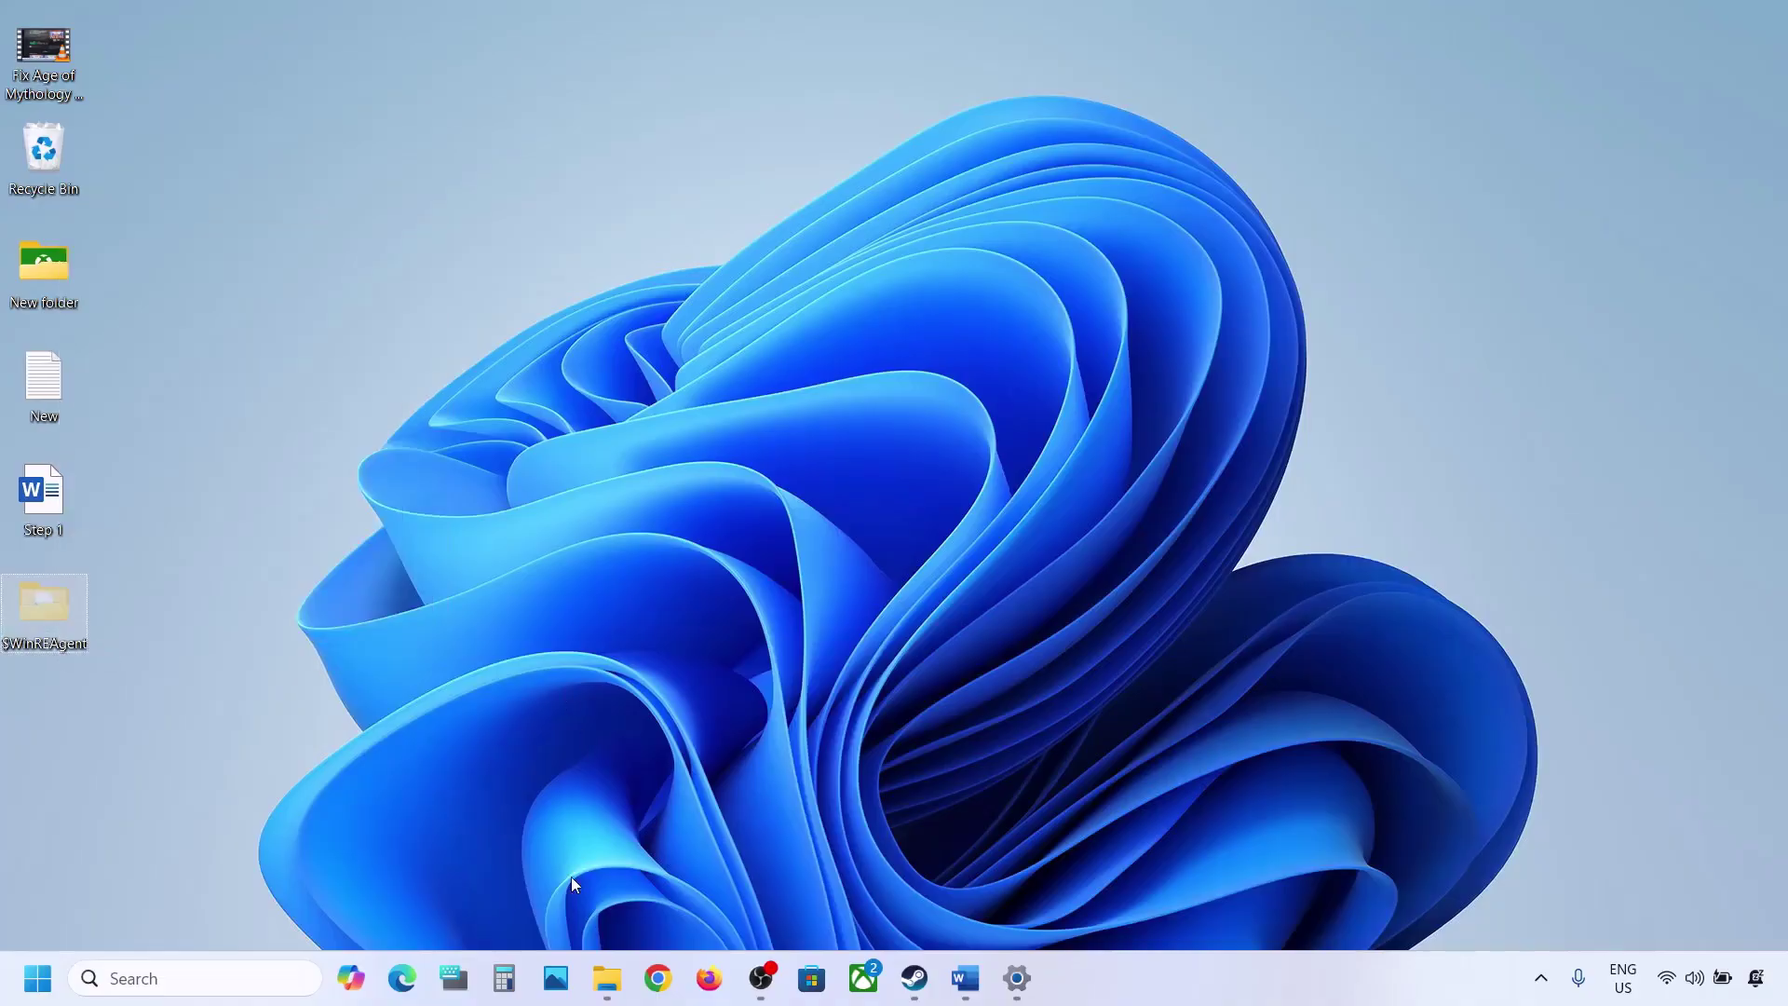
{"action": "left_click", "coordinate": [607, 976]}
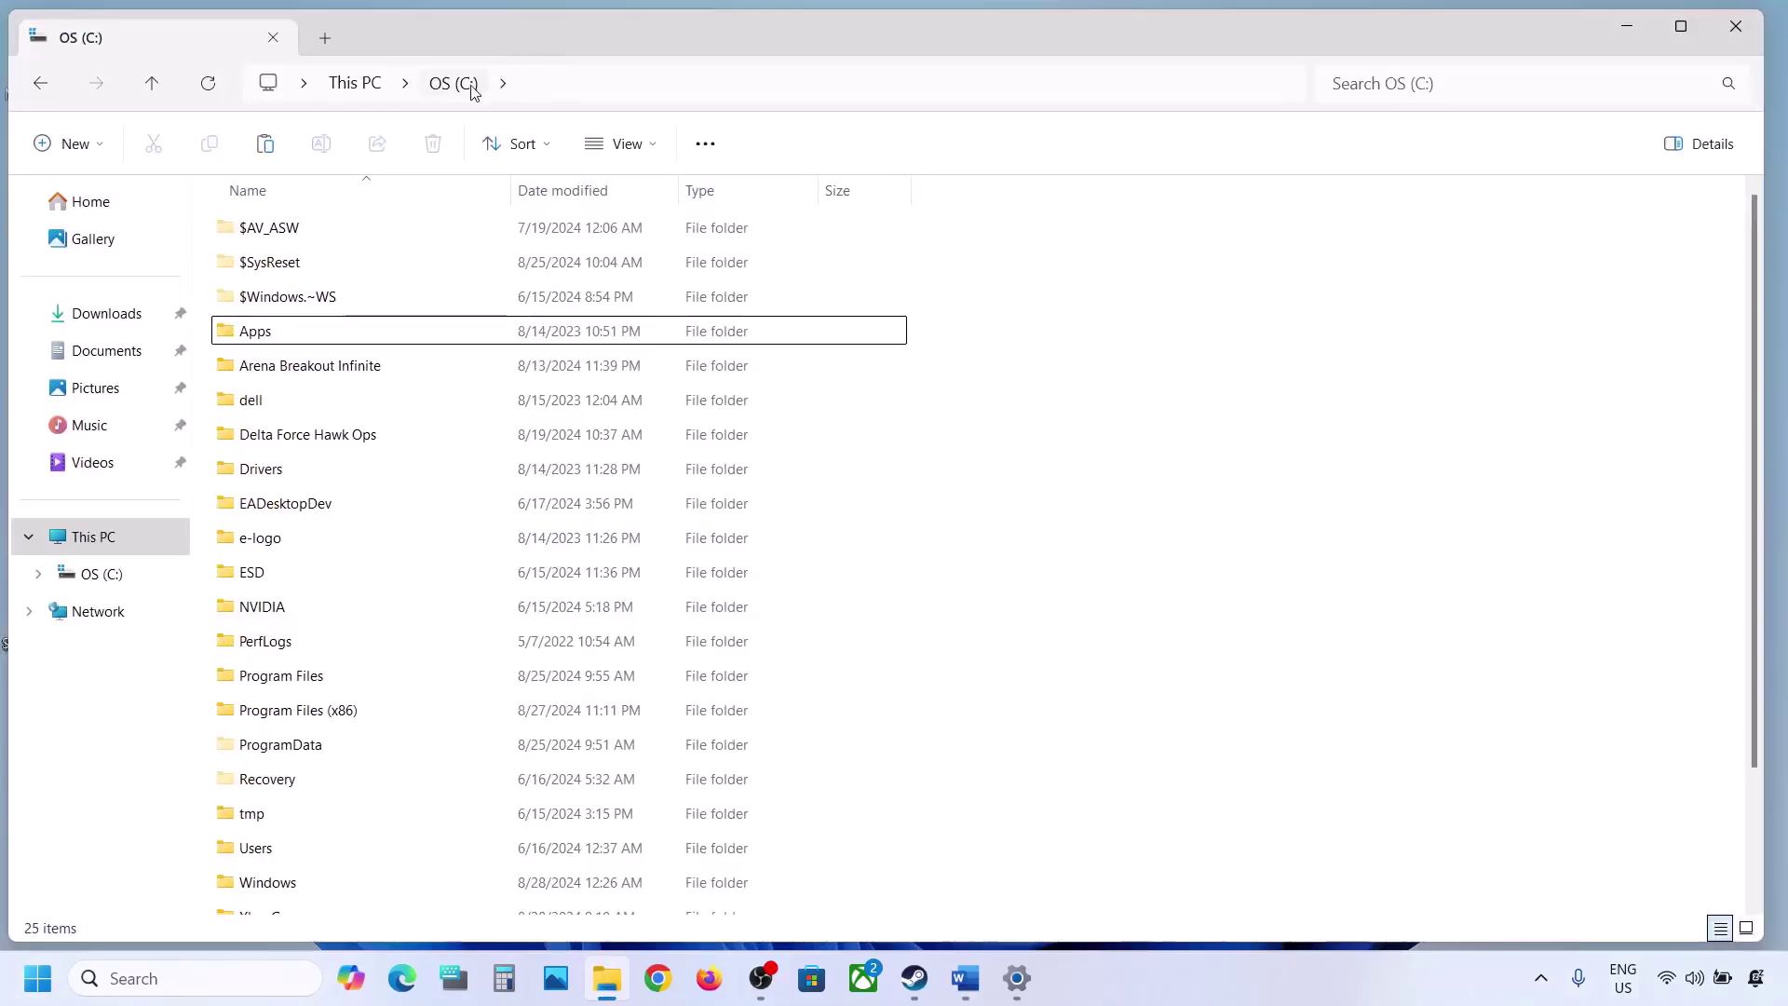
{"action": "key", "text": "ctrl+v"}
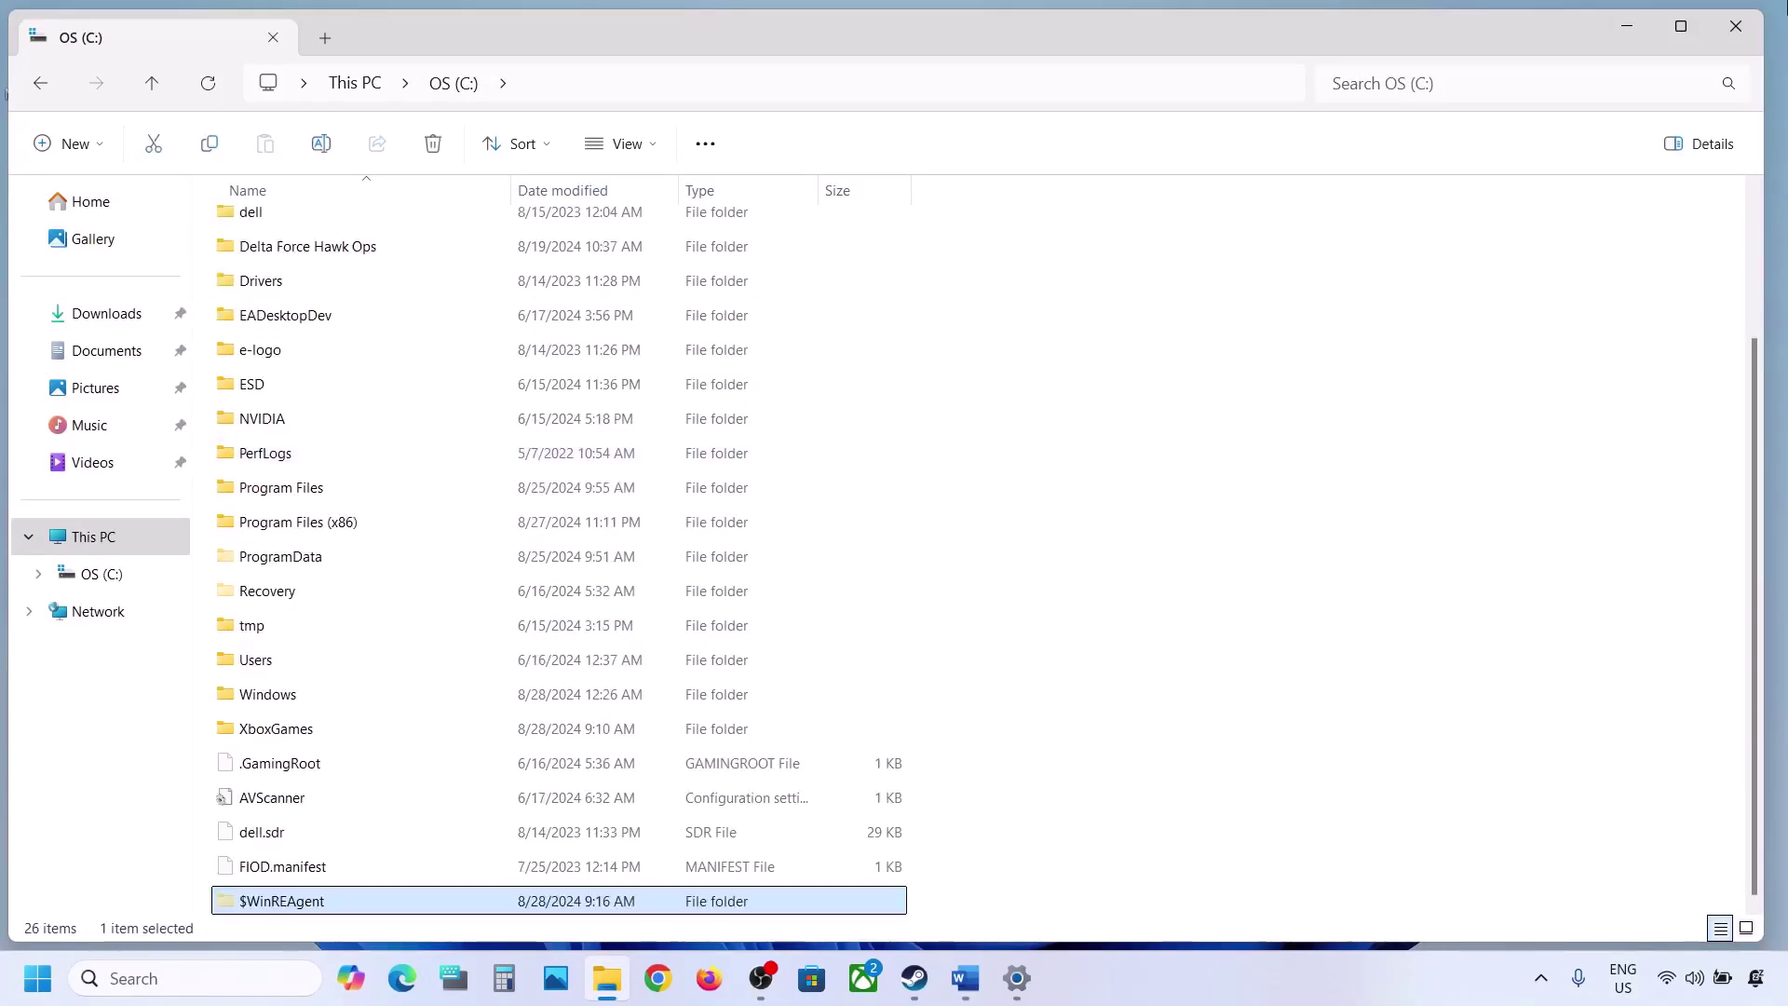
{"action": "left_click", "coordinate": [1735, 25]}
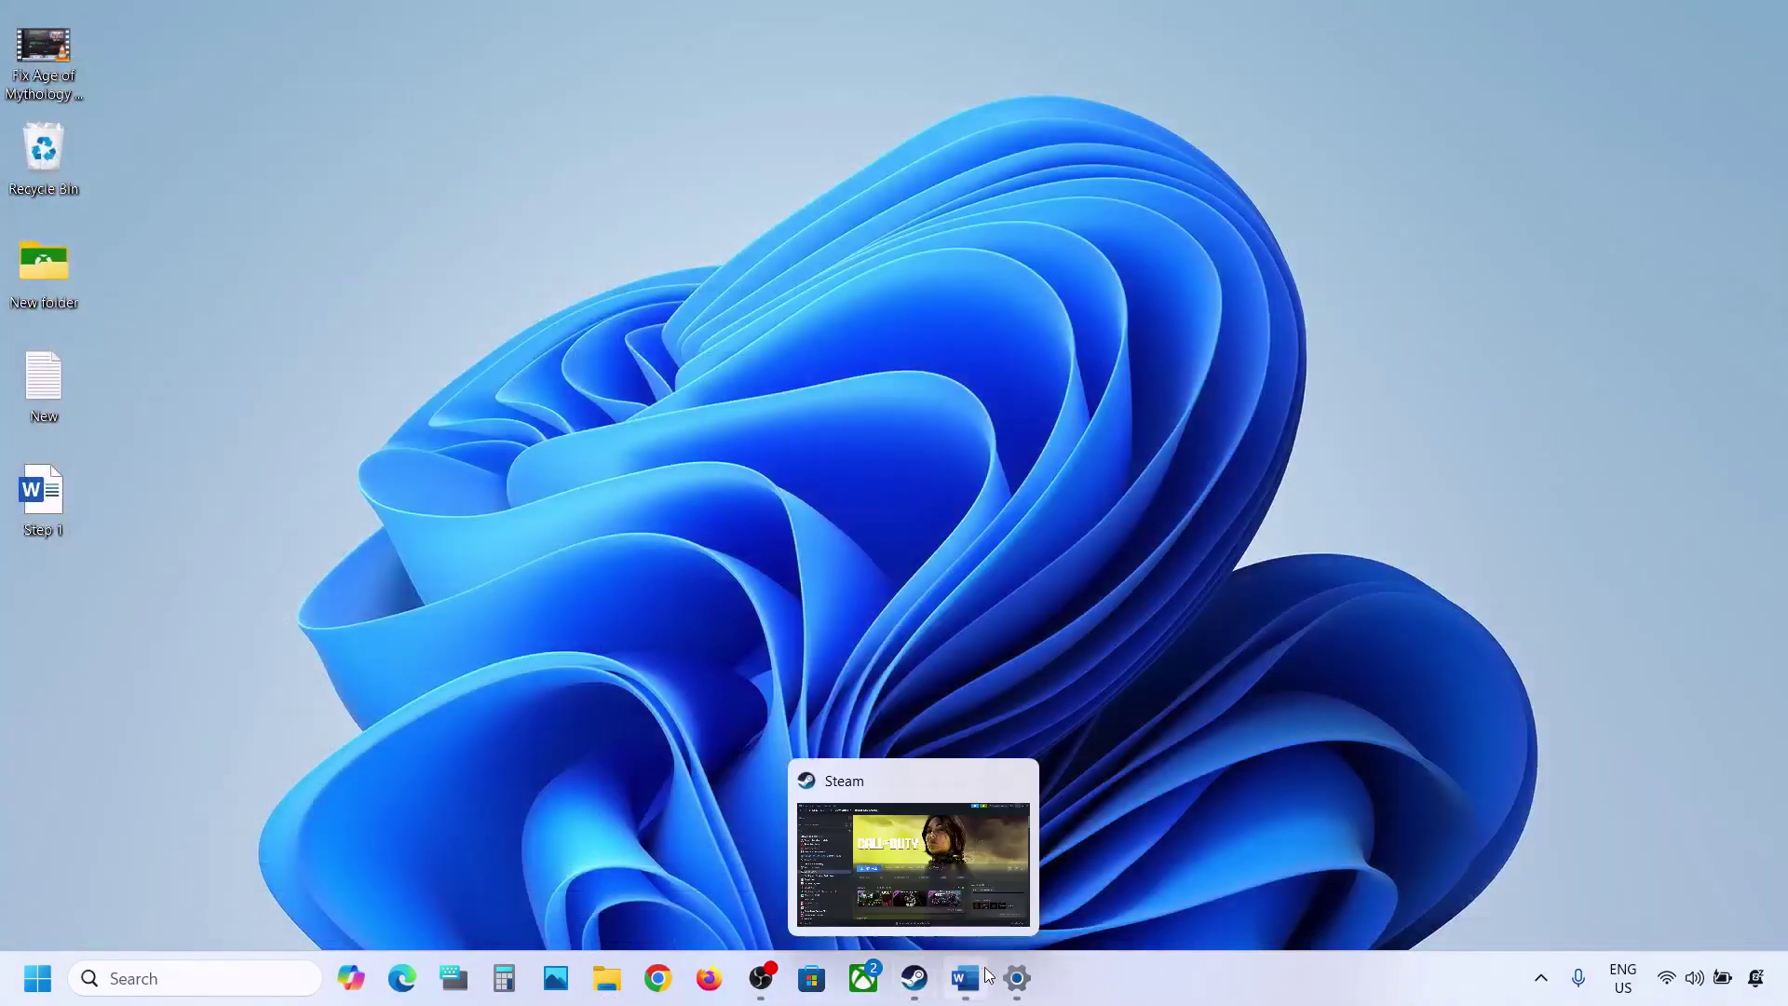
Step: Switch to the Word guide and mark the Step 3 heading about running the Update Troubleshooter
{"action": "left_click", "coordinate": [965, 977]}
{"action": "scroll", "coordinate": [343, 574], "scroll_direction": "down", "scroll_amount": 3}
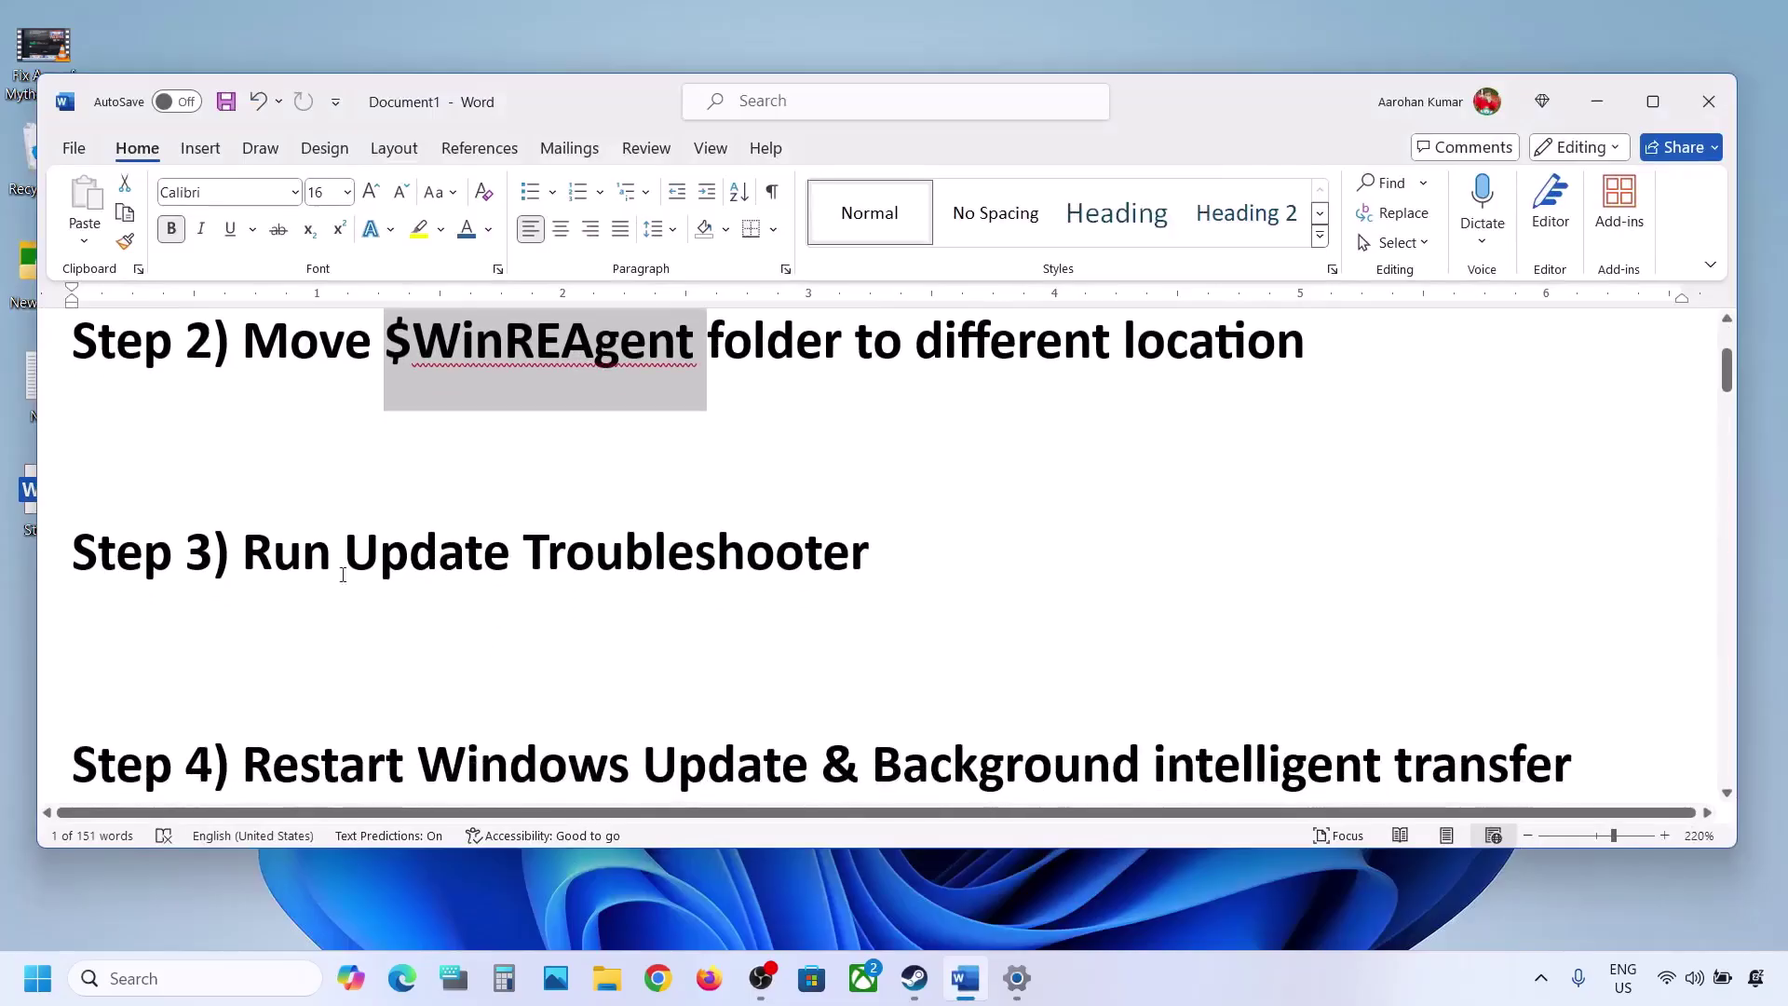
{"action": "left_click_drag", "start_coordinate": [238, 563], "coordinate": [75, 447]}
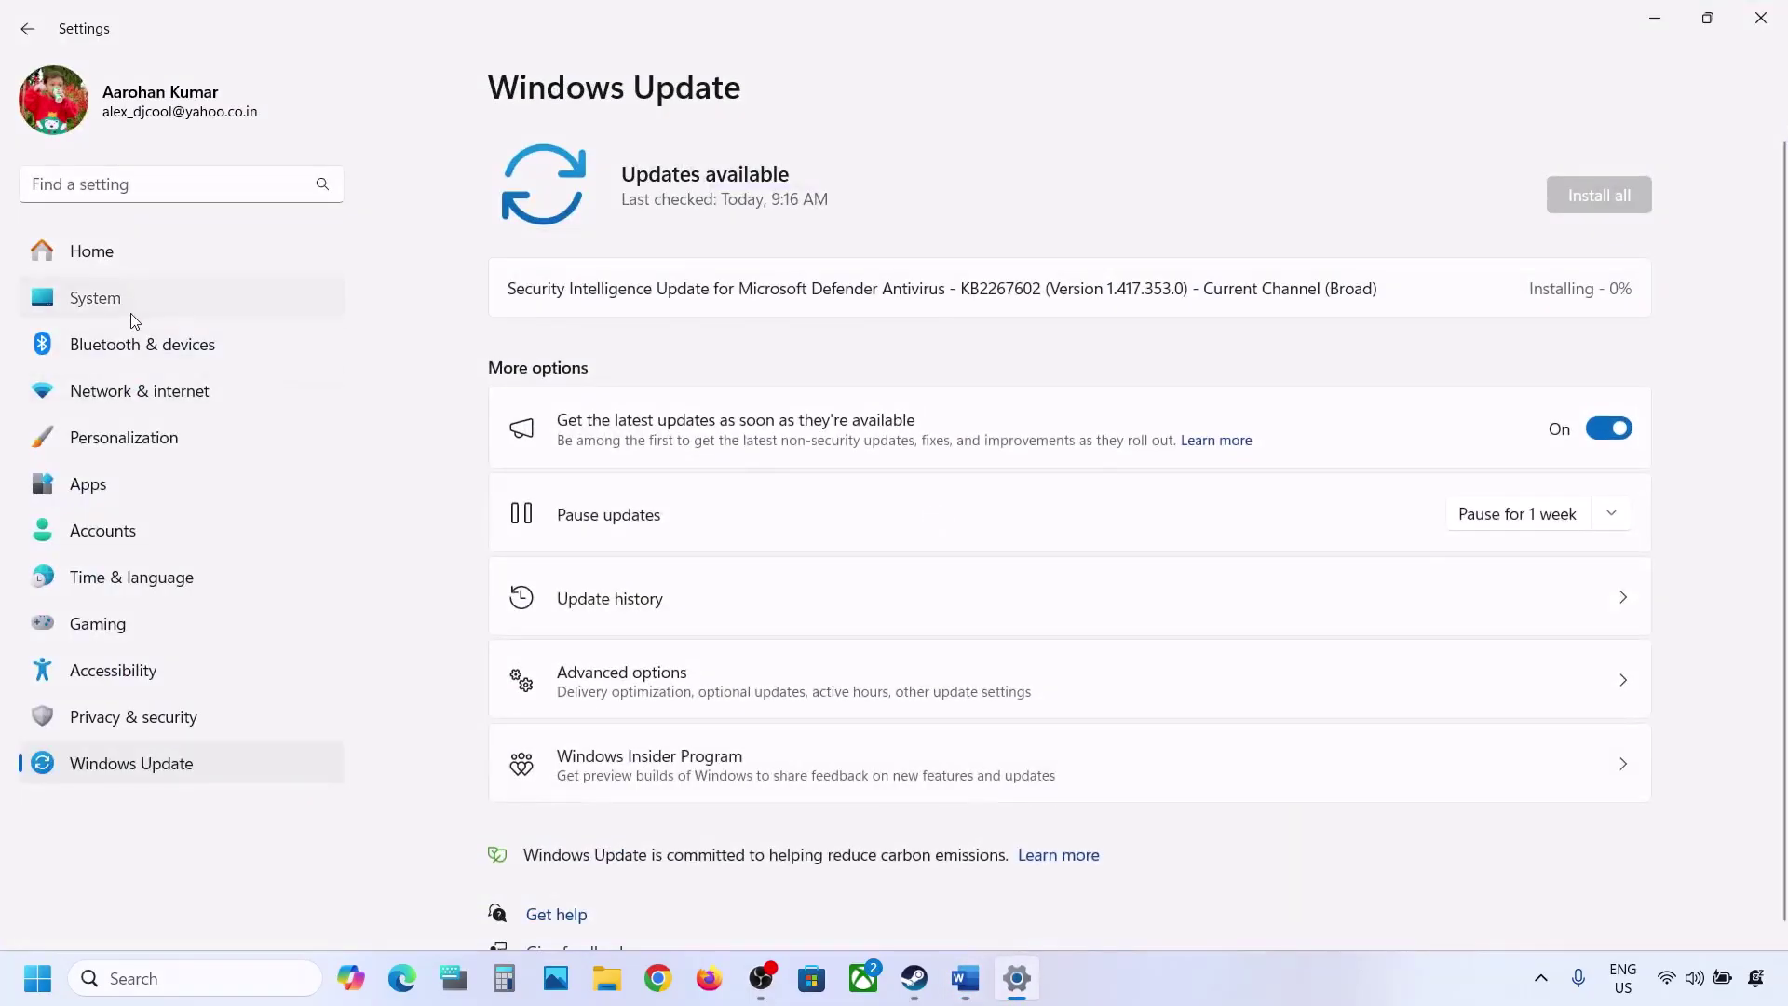
Step: In Settings, go to the System section's other troubleshooters and run the Windows Update troubleshooter
{"action": "left_click", "coordinate": [133, 317]}
{"action": "scroll", "coordinate": [647, 605], "scroll_direction": "down", "scroll_amount": 2}
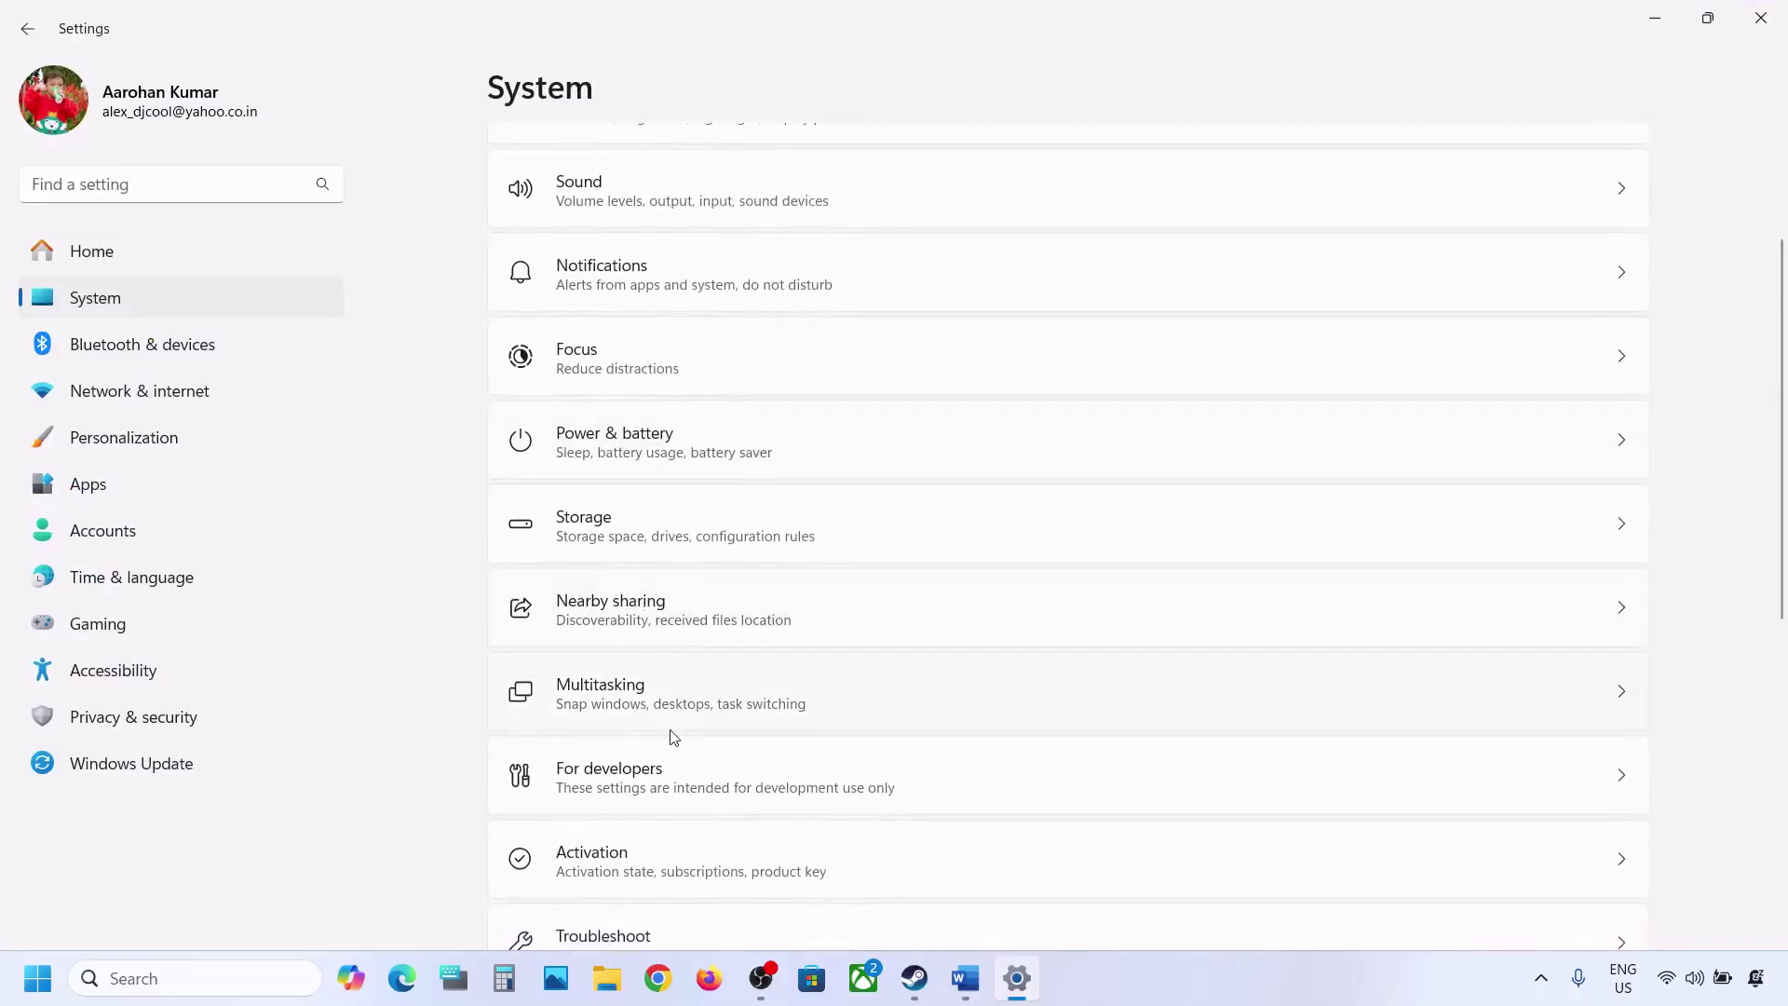
{"action": "scroll", "coordinate": [674, 738], "scroll_direction": "down", "scroll_amount": 3}
{"action": "left_click", "coordinate": [667, 648]}
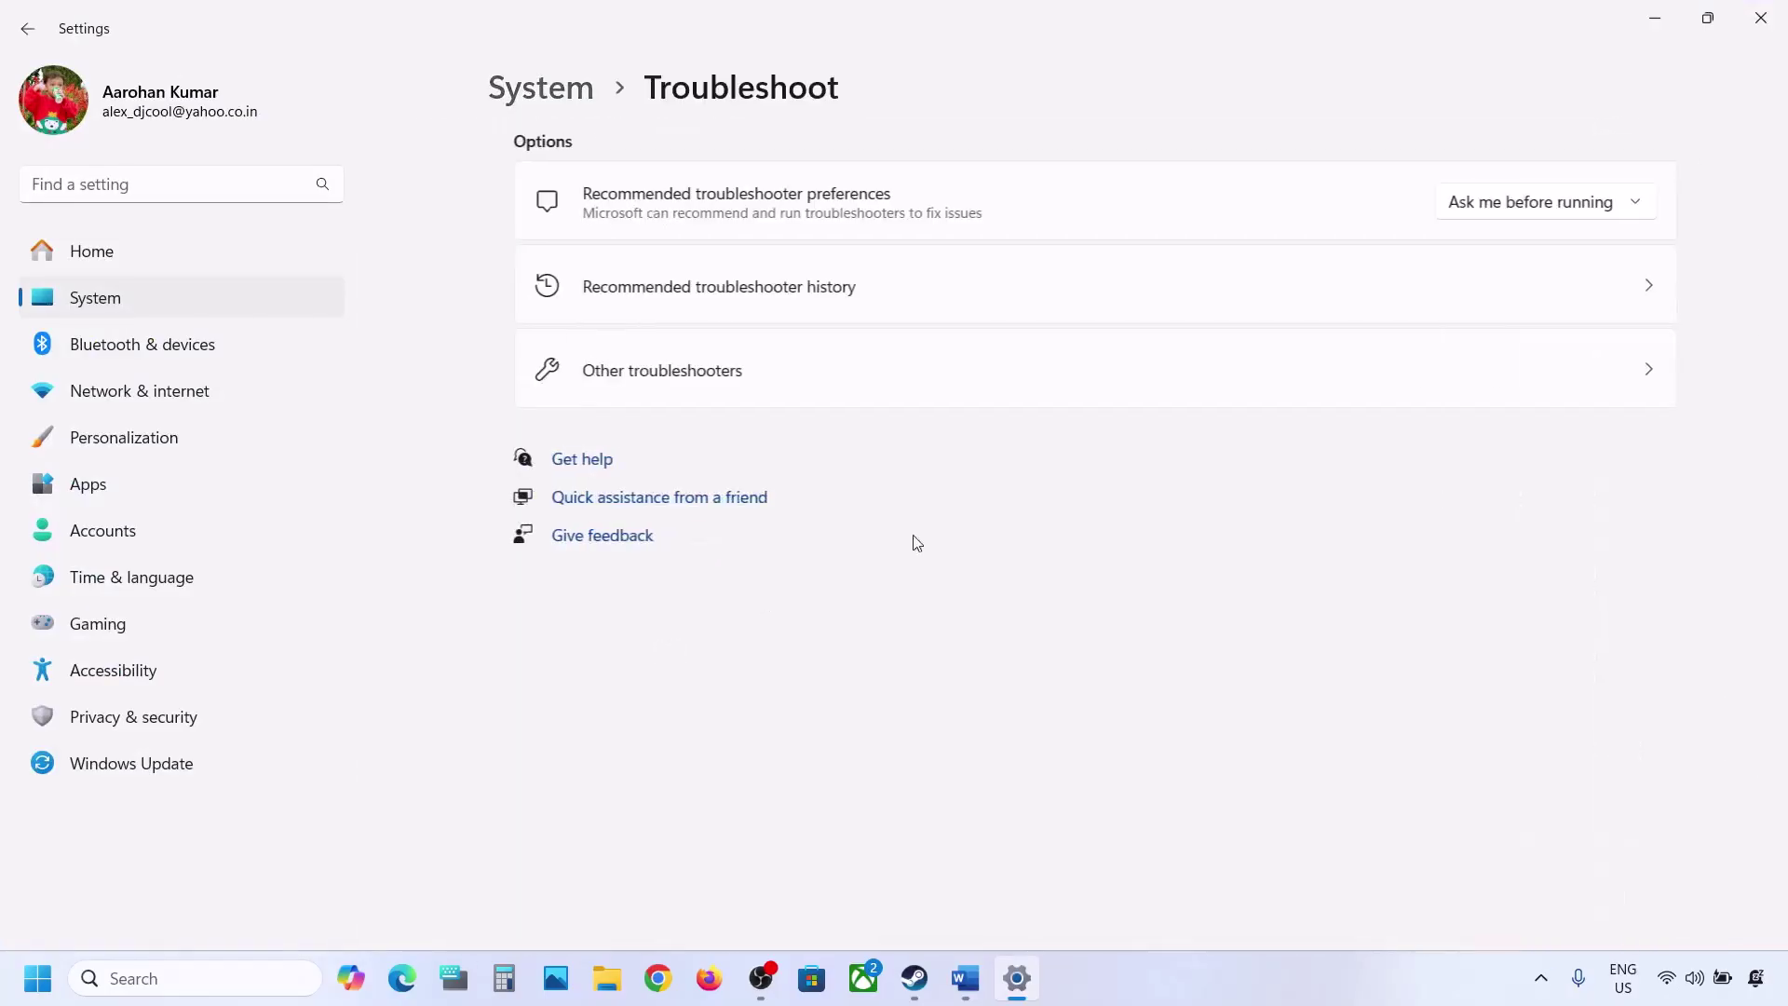
{"action": "left_click", "coordinate": [710, 389]}
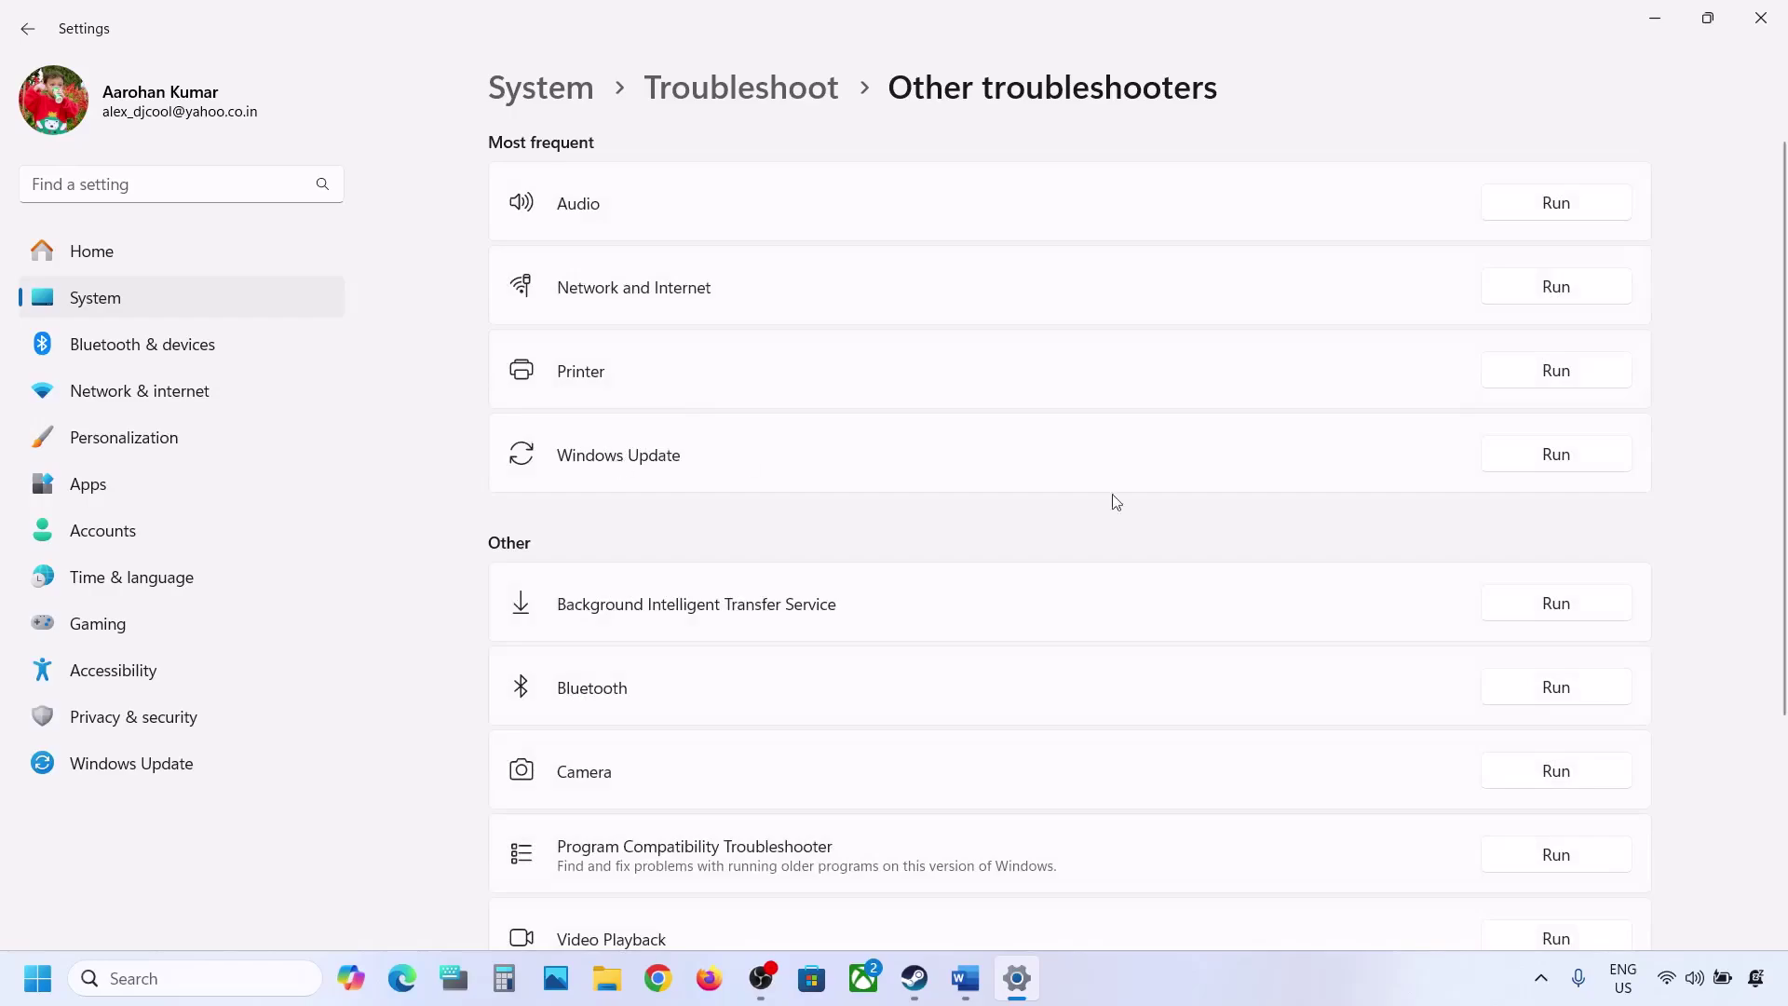
{"action": "left_click", "coordinate": [1580, 465]}
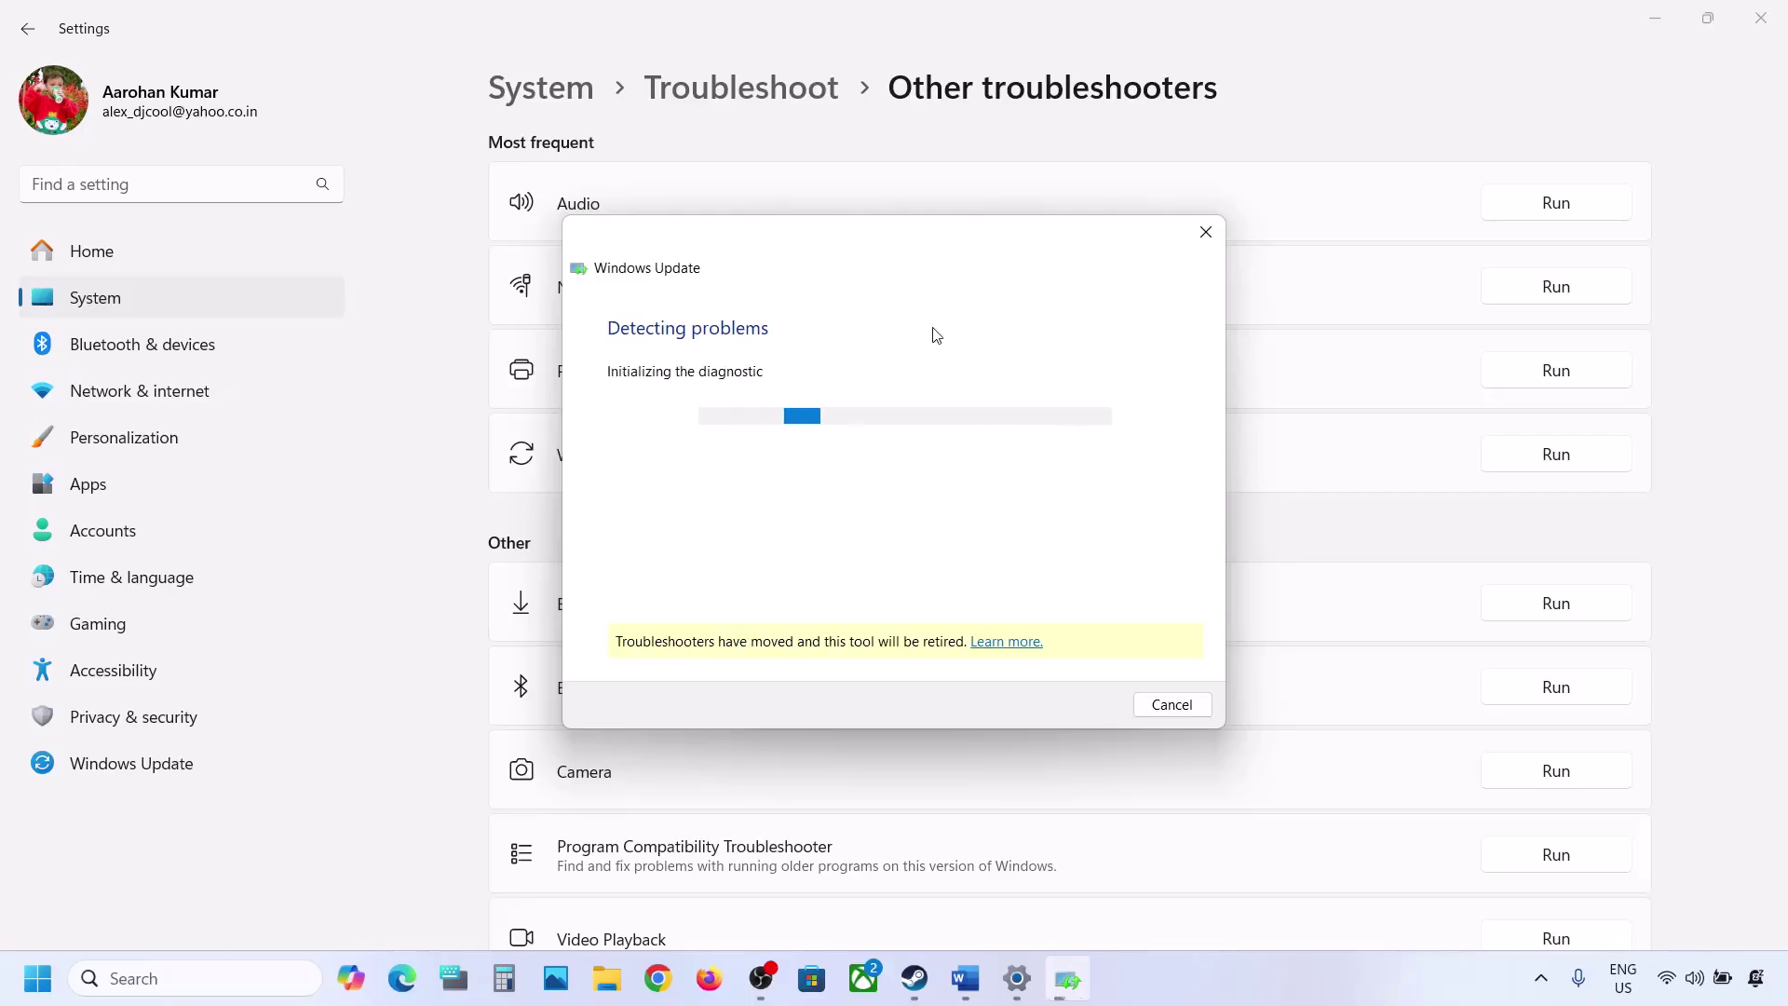
Step: Switch to the Word guide and highlight the Step 4 text about restarting Windows Update and Background Intelligent Transfer
{"action": "left_click", "coordinate": [964, 987]}
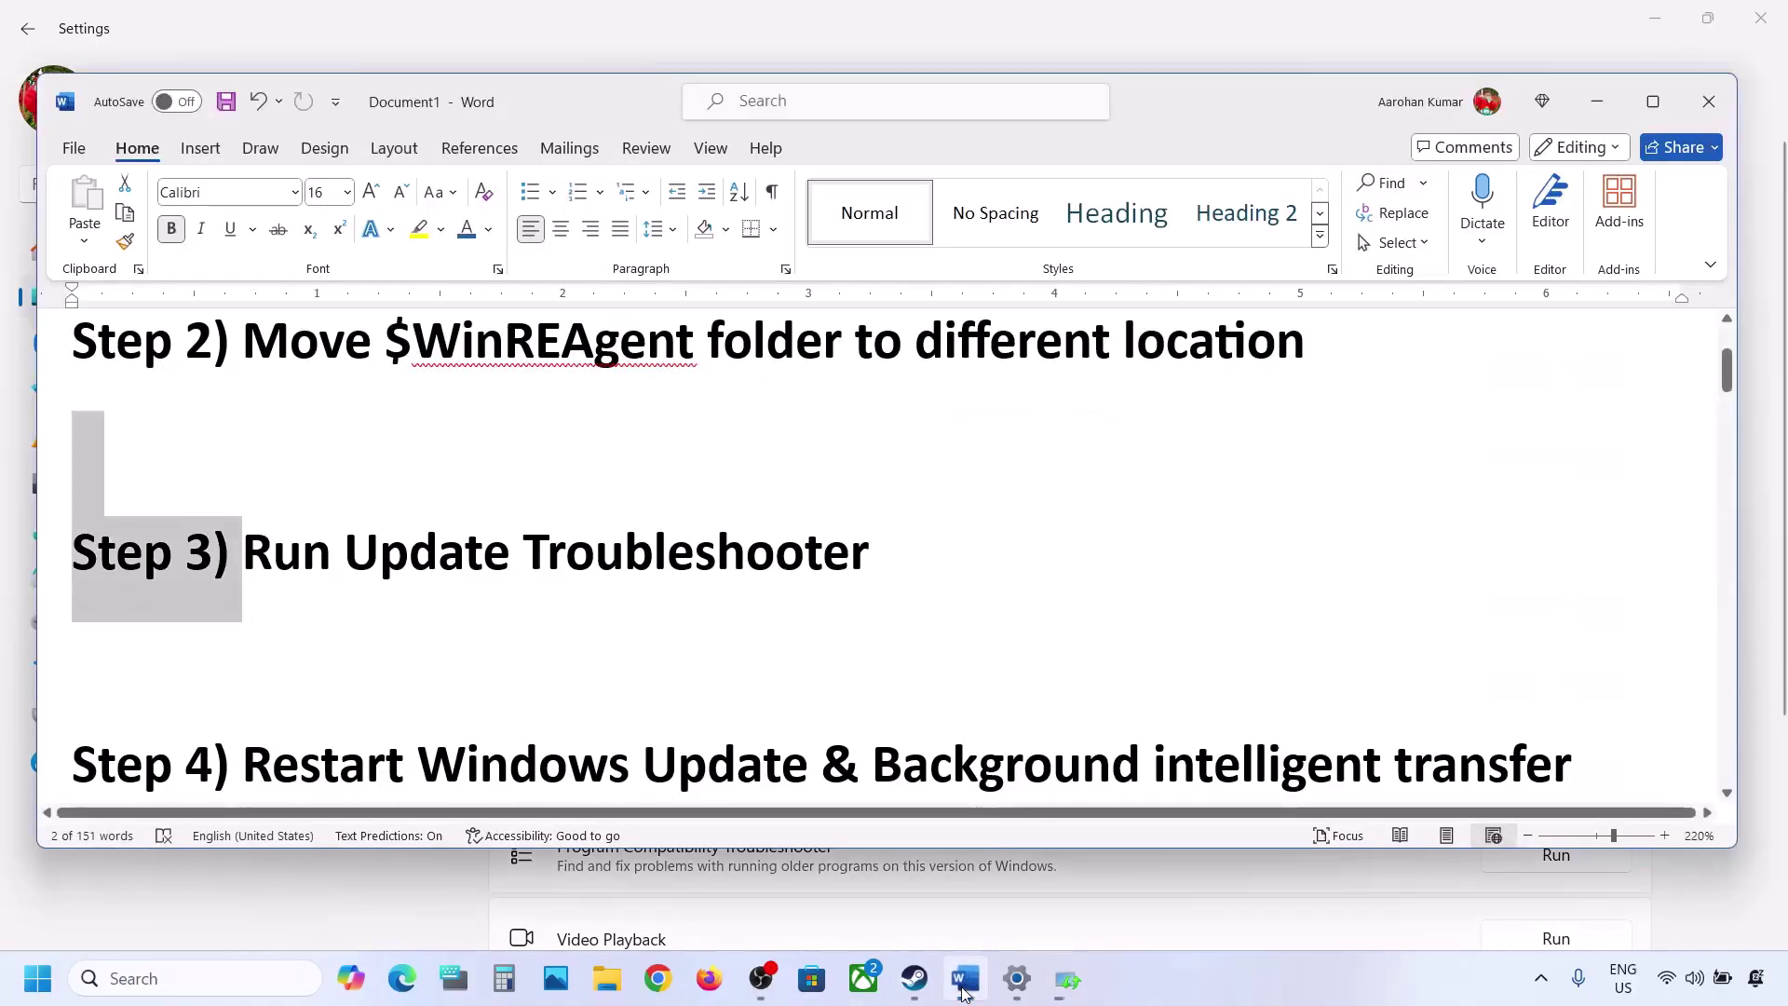
{"action": "scroll", "coordinate": [611, 613], "scroll_direction": "down", "scroll_amount": 2}
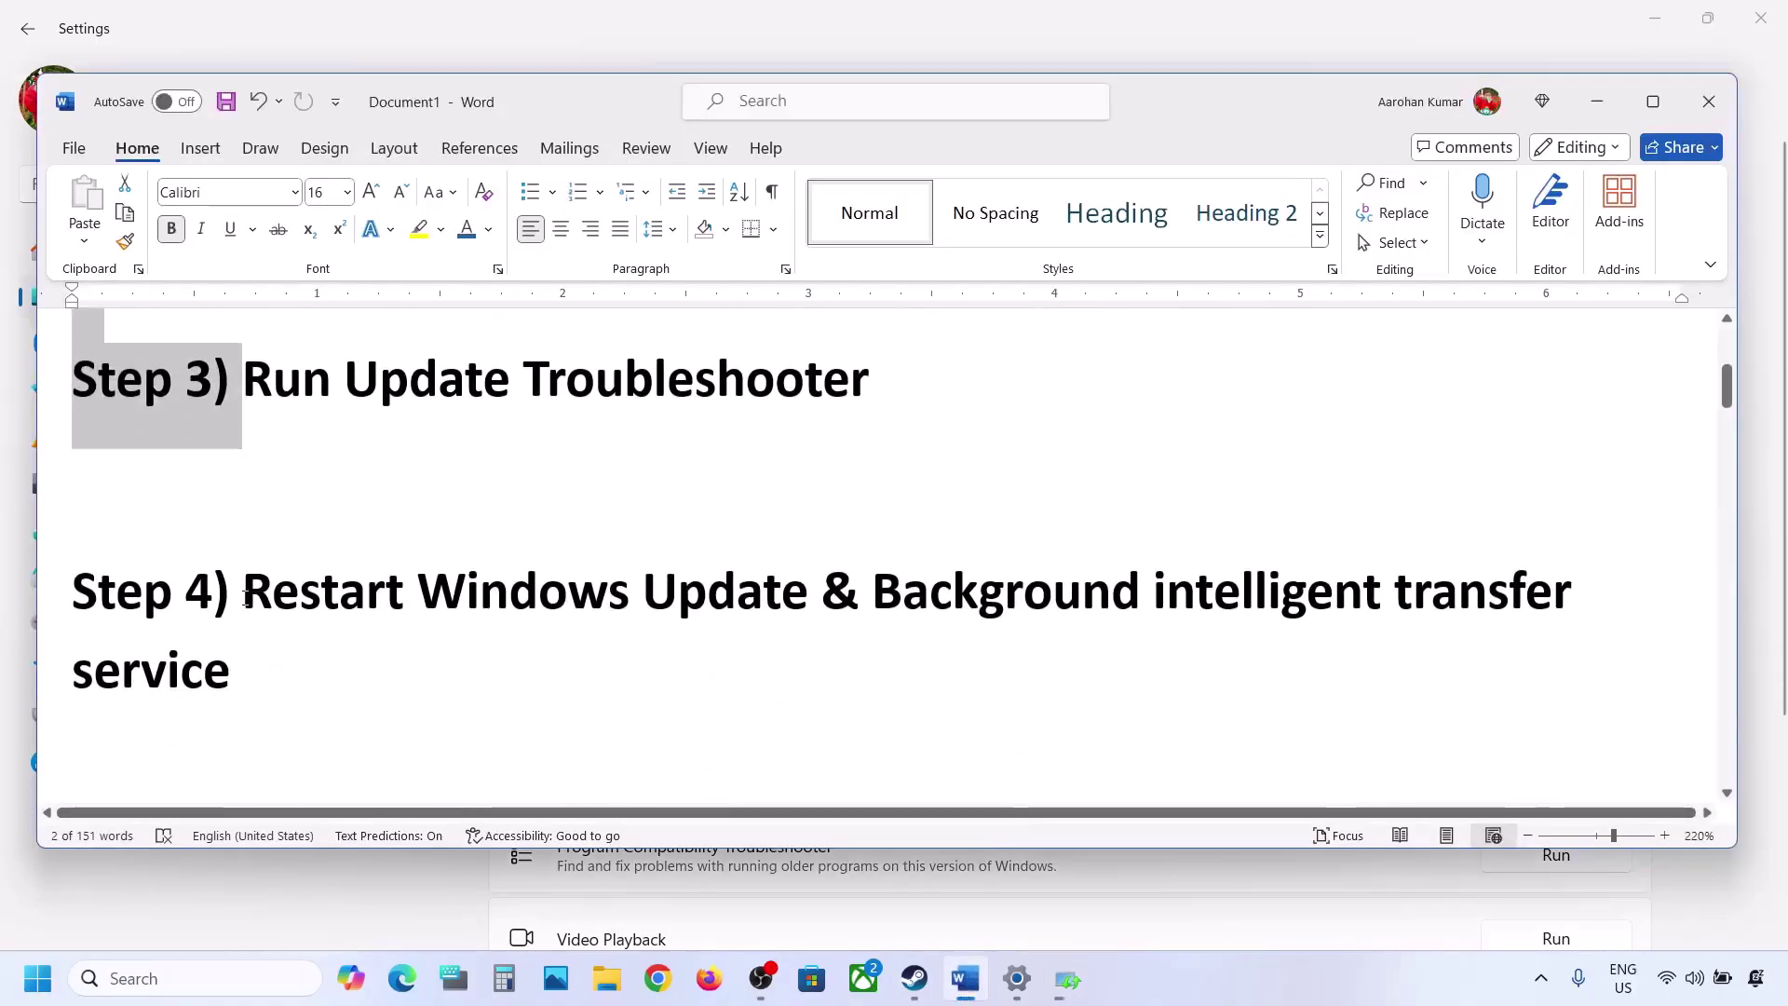
{"action": "left_click_drag", "start_coordinate": [245, 598], "coordinate": [1190, 616]}
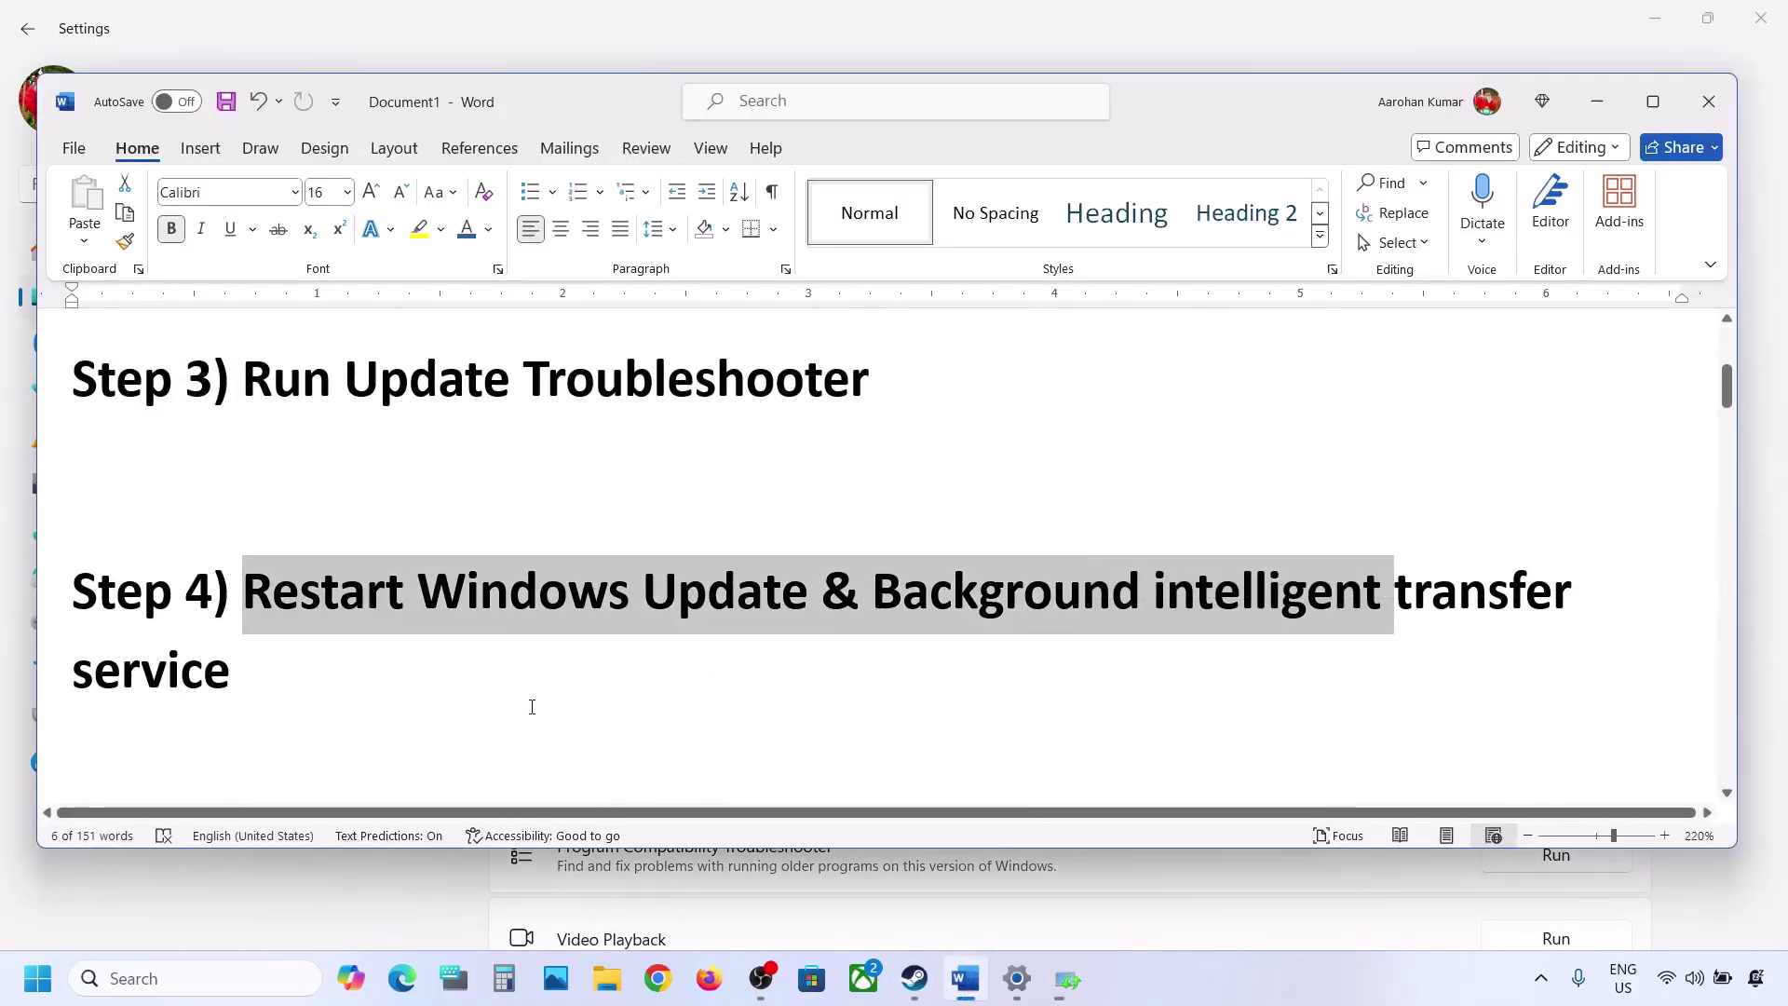
Step: Search Windows for "services" and open the Services console
{"action": "left_click", "coordinate": [207, 978]}
{"action": "type", "text": "services"}
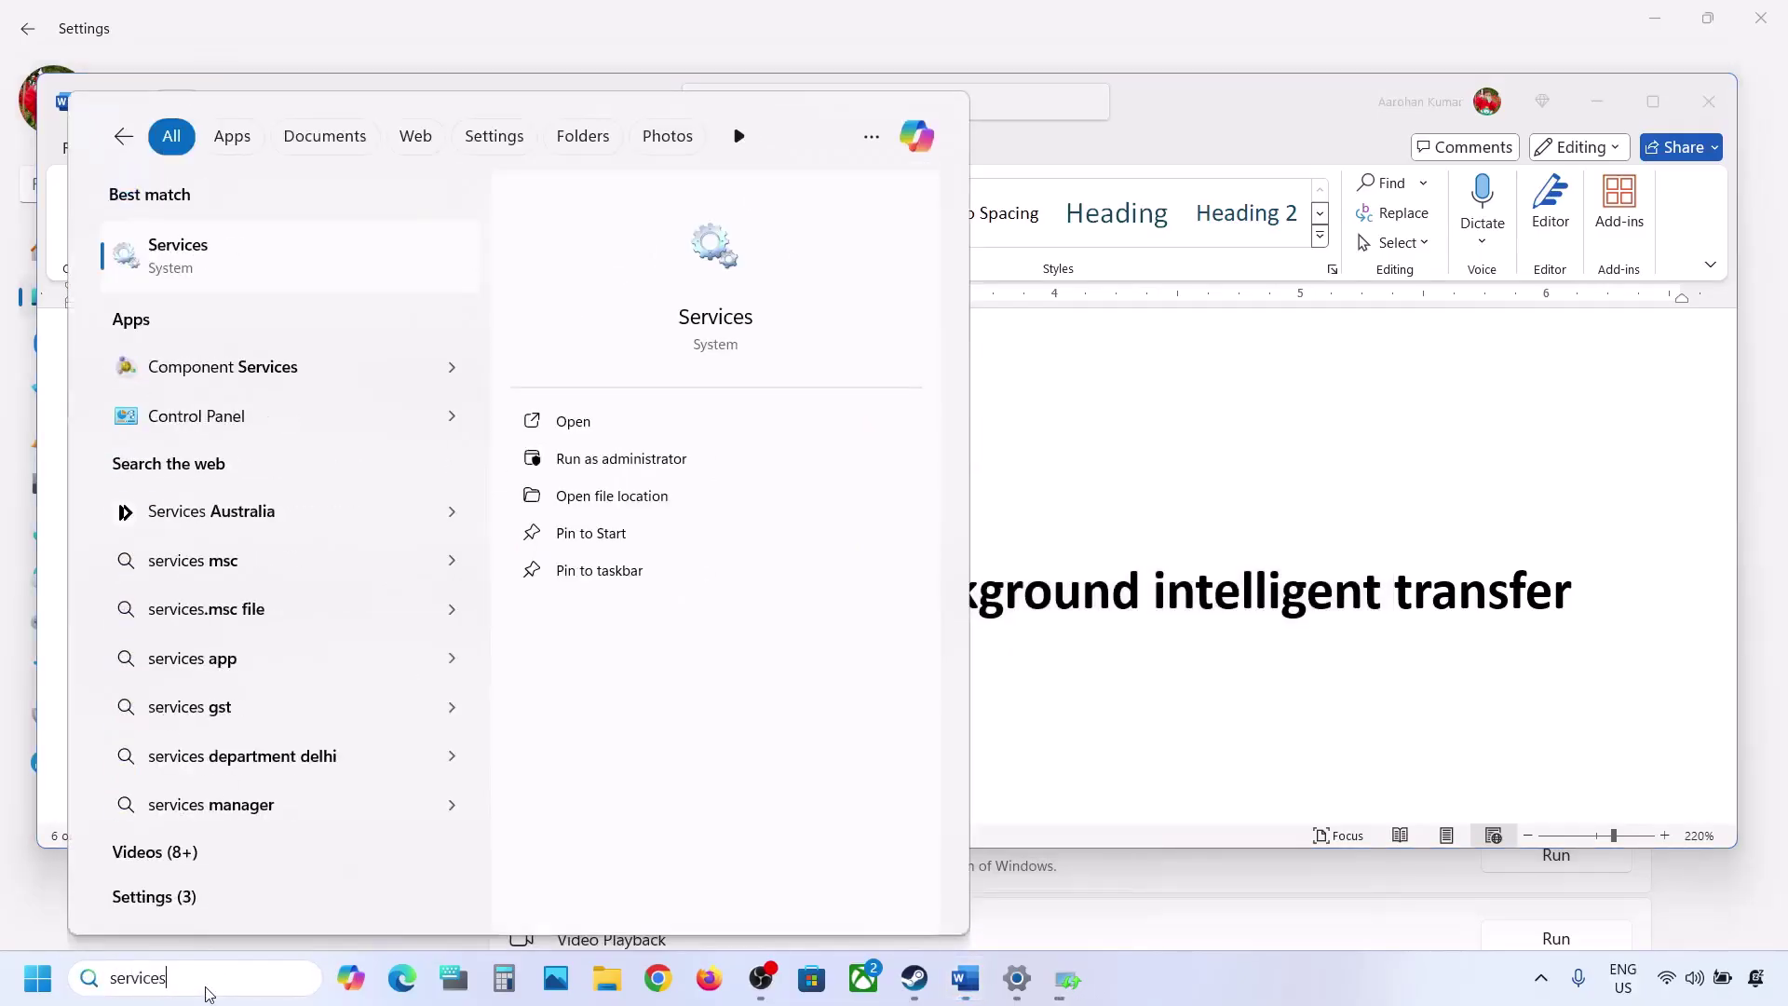
{"action": "left_click", "coordinate": [193, 247]}
Step: Find the Windows Update service, set its startup type to Automatic, and apply the change
{"action": "left_click", "coordinate": [610, 622]}
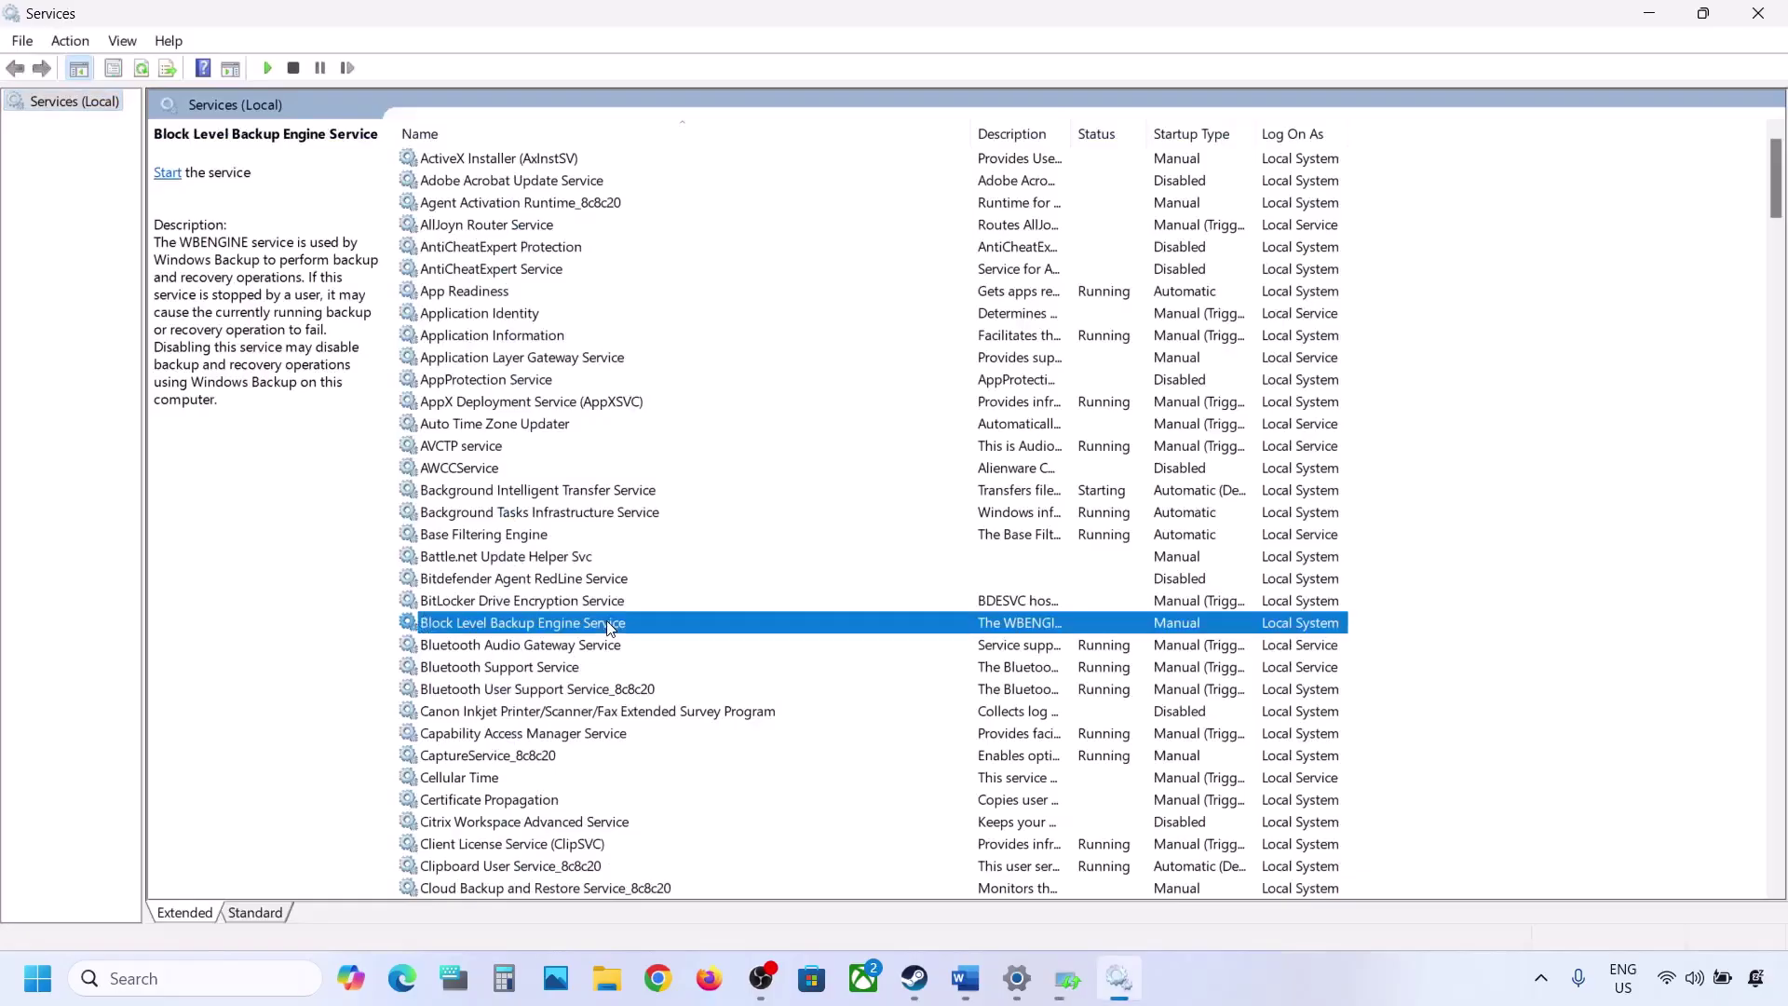
{"action": "key", "text": "w"}
{"action": "scroll", "coordinate": [610, 628], "scroll_direction": "down", "scroll_amount": 7}
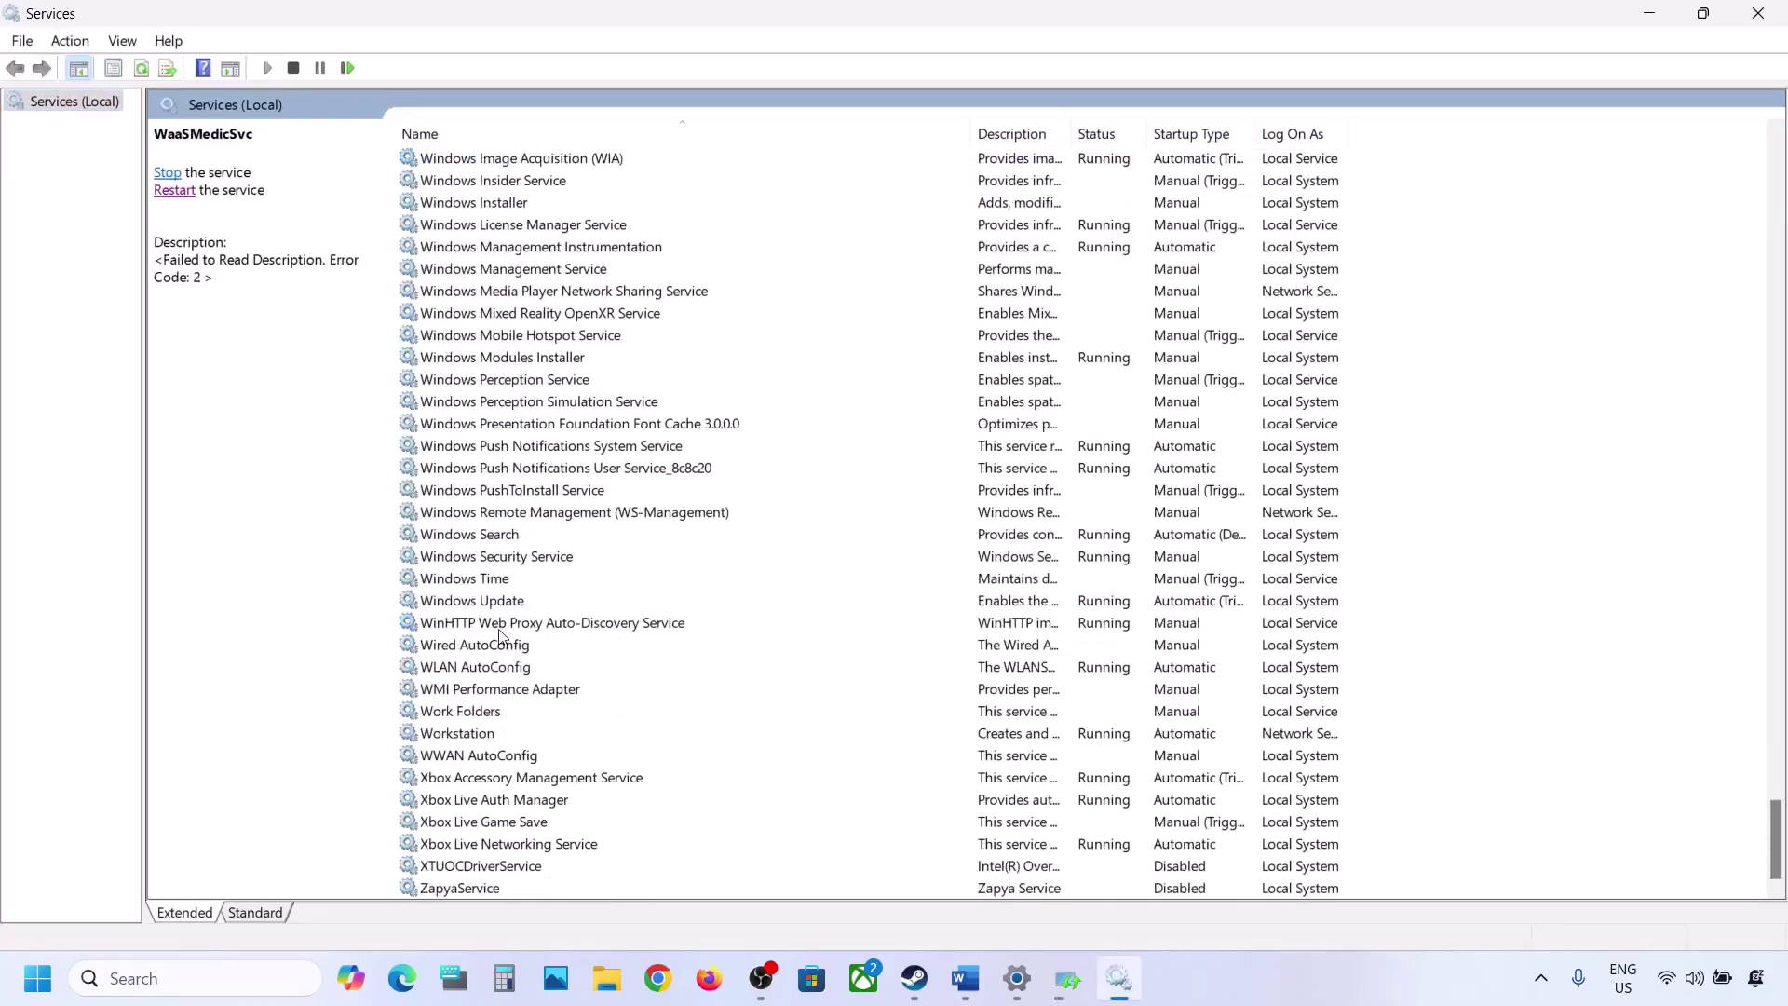
{"action": "left_click", "coordinate": [489, 603]}
{"action": "double_click", "coordinate": [631, 610]}
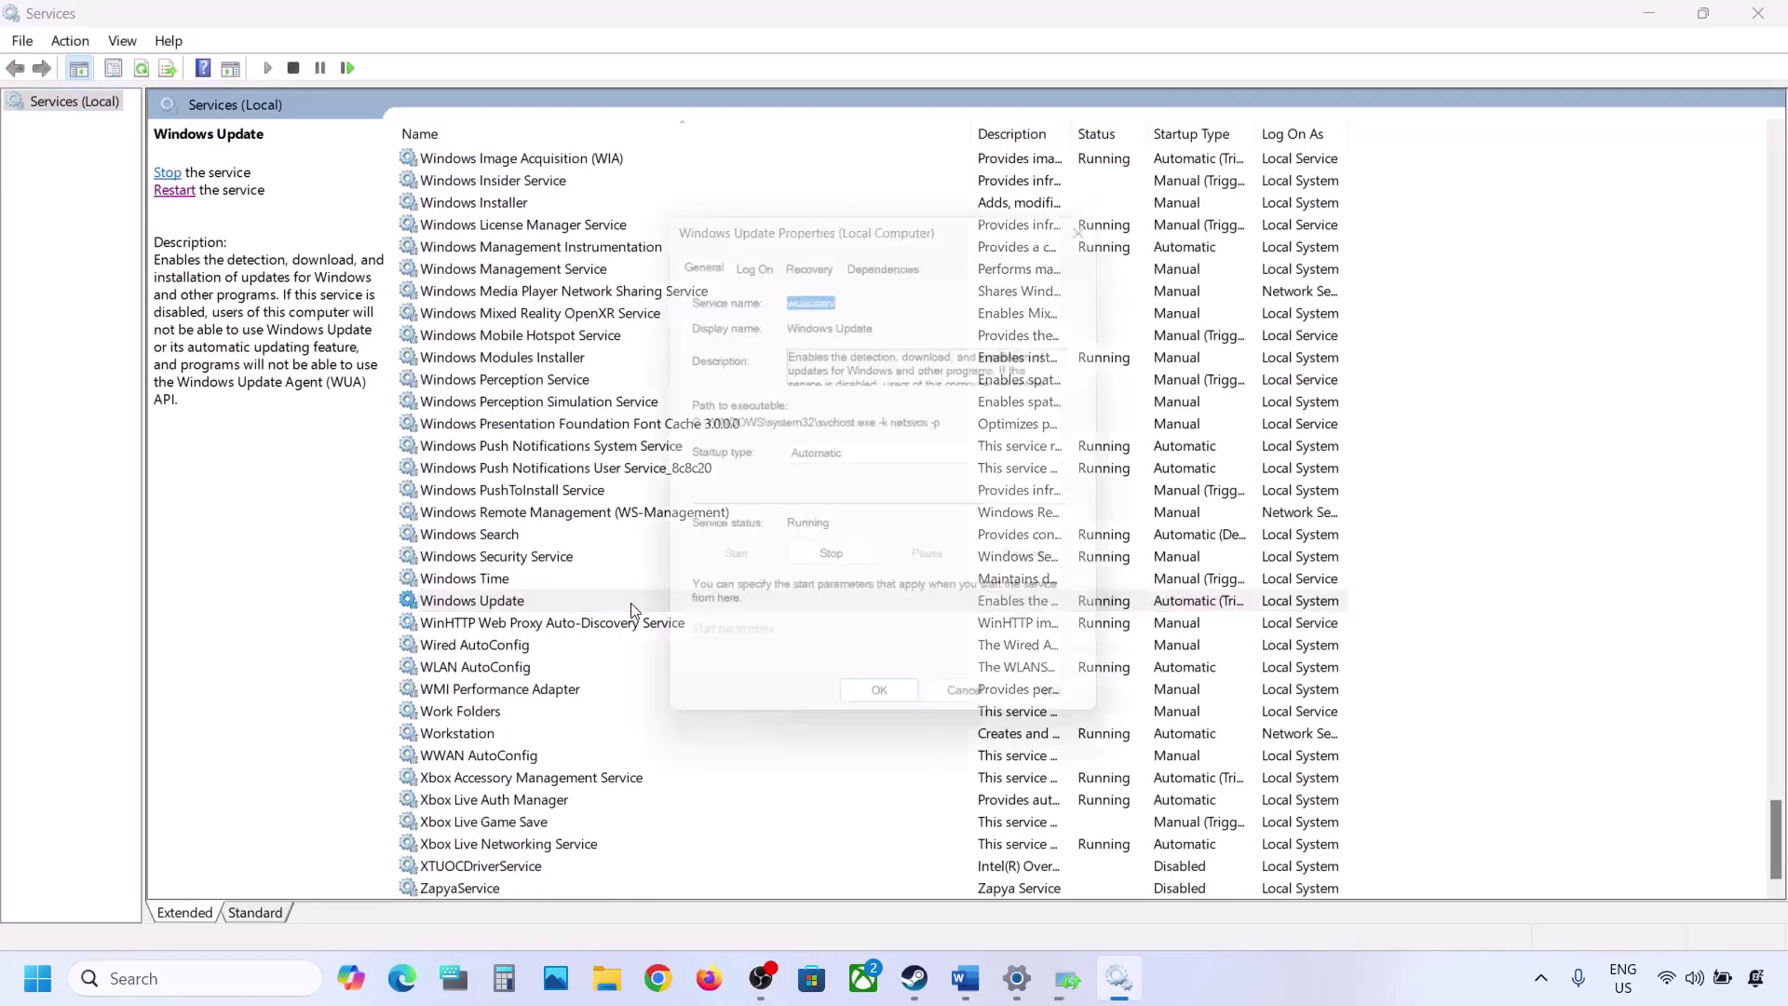
{"action": "left_click", "coordinate": [841, 458]}
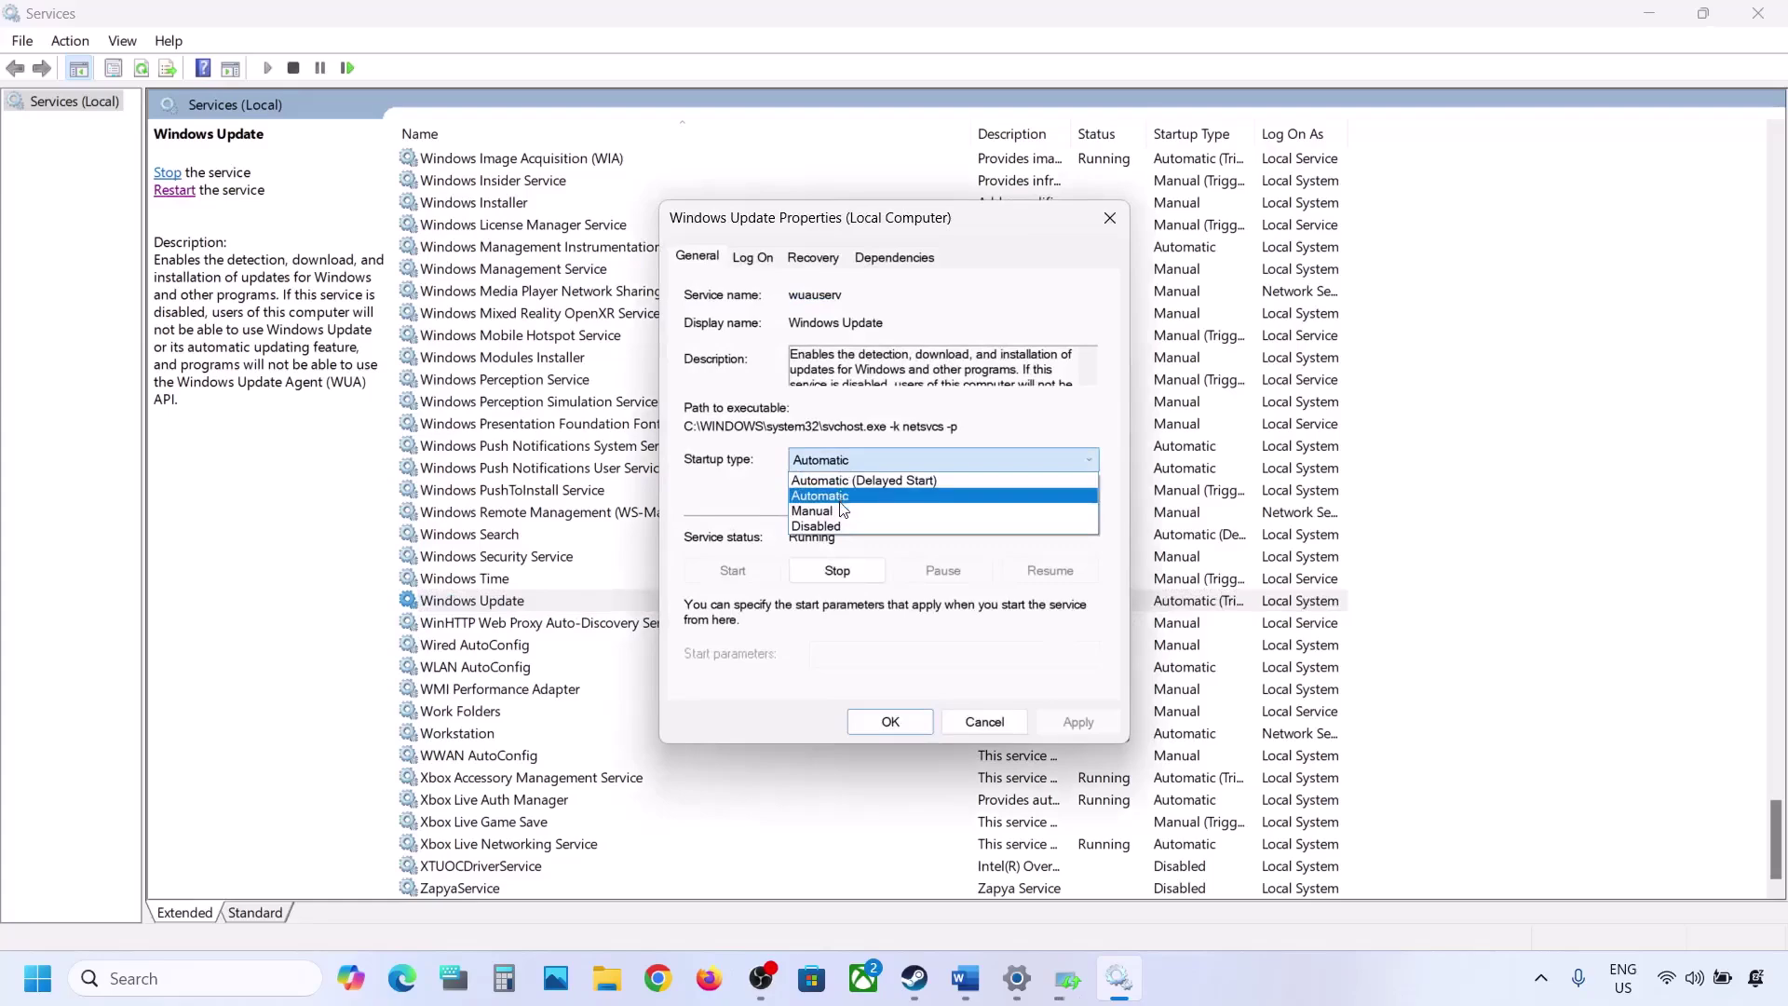
{"action": "left_click", "coordinate": [842, 503]}
{"action": "left_click", "coordinate": [1059, 717]}
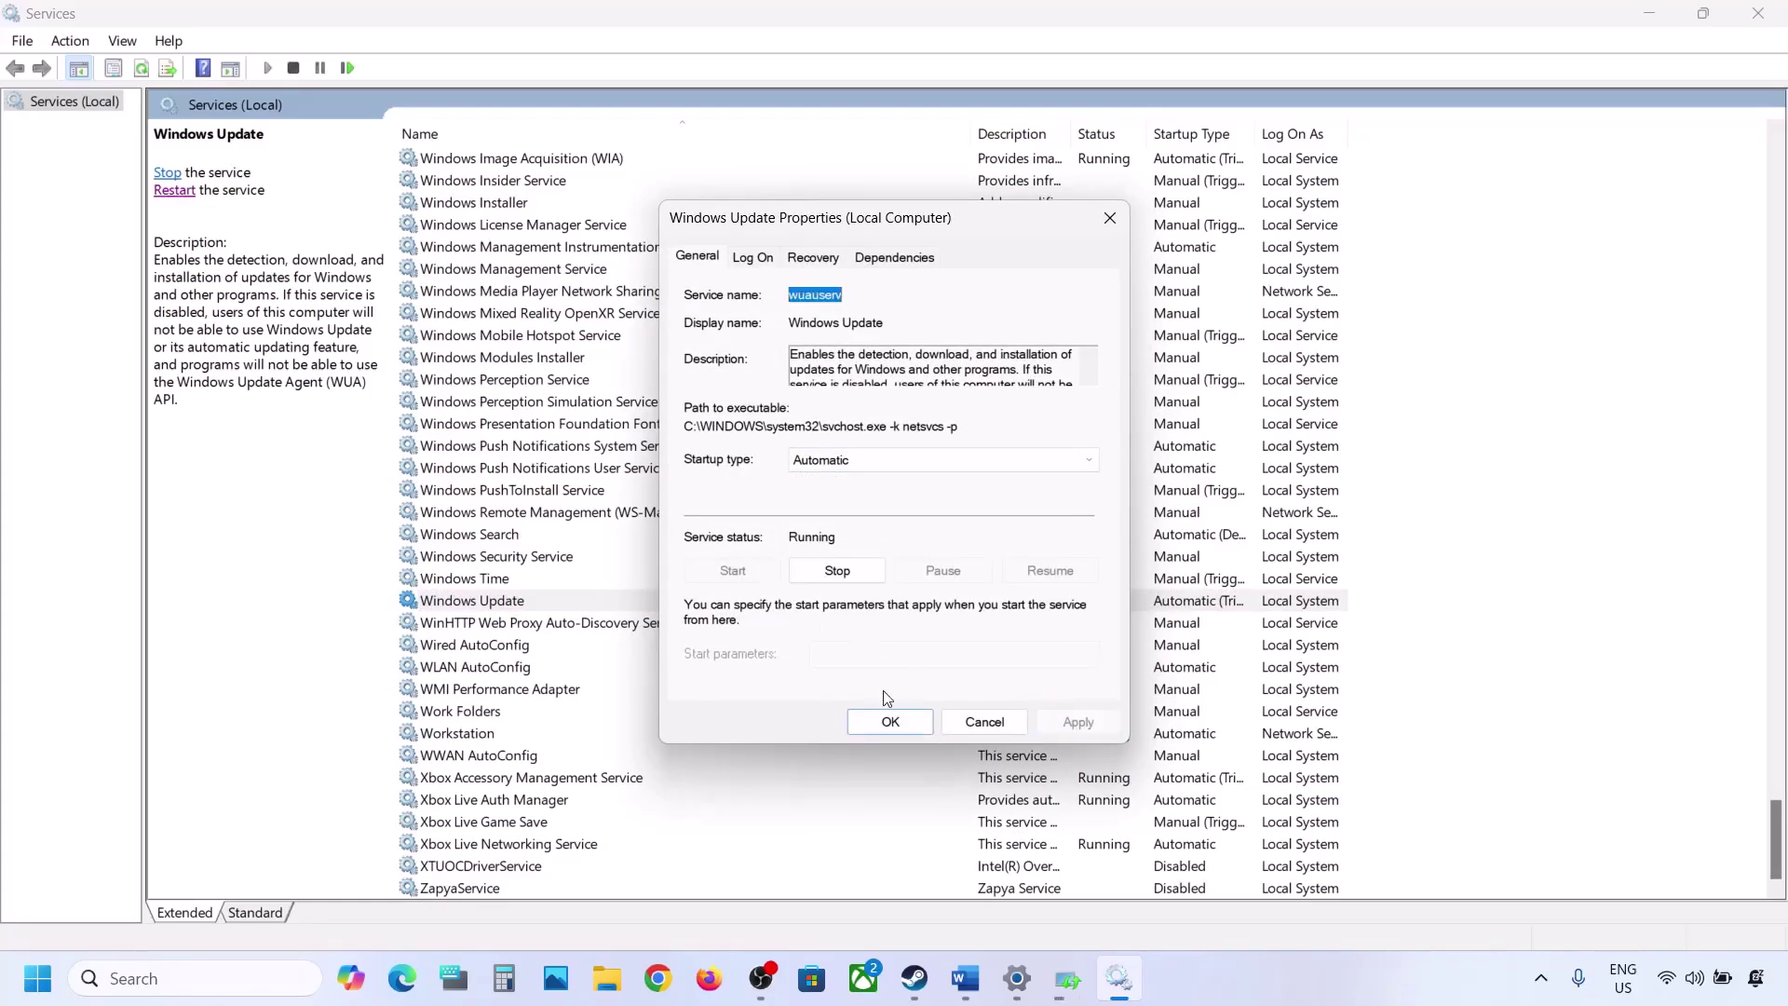
{"action": "left_click", "coordinate": [888, 719]}
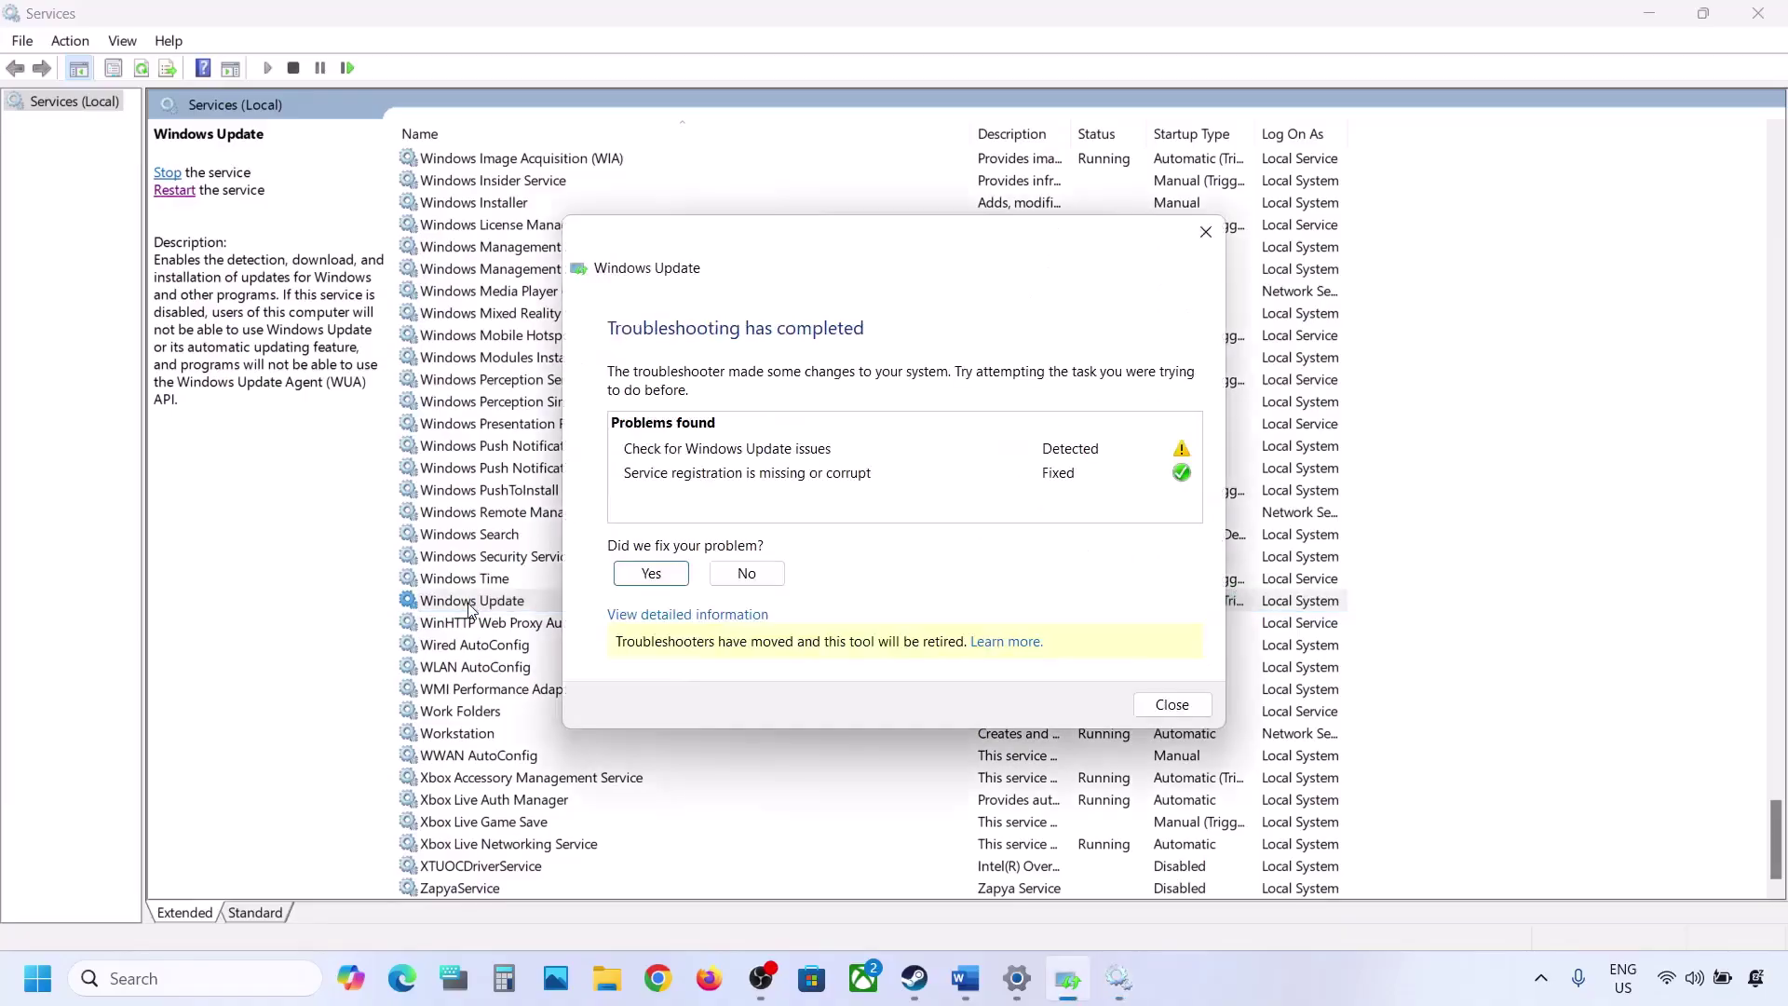
Step: Close the finished Windows Update troubleshooter and restart the Windows Update service
{"action": "left_click", "coordinate": [1170, 704]}
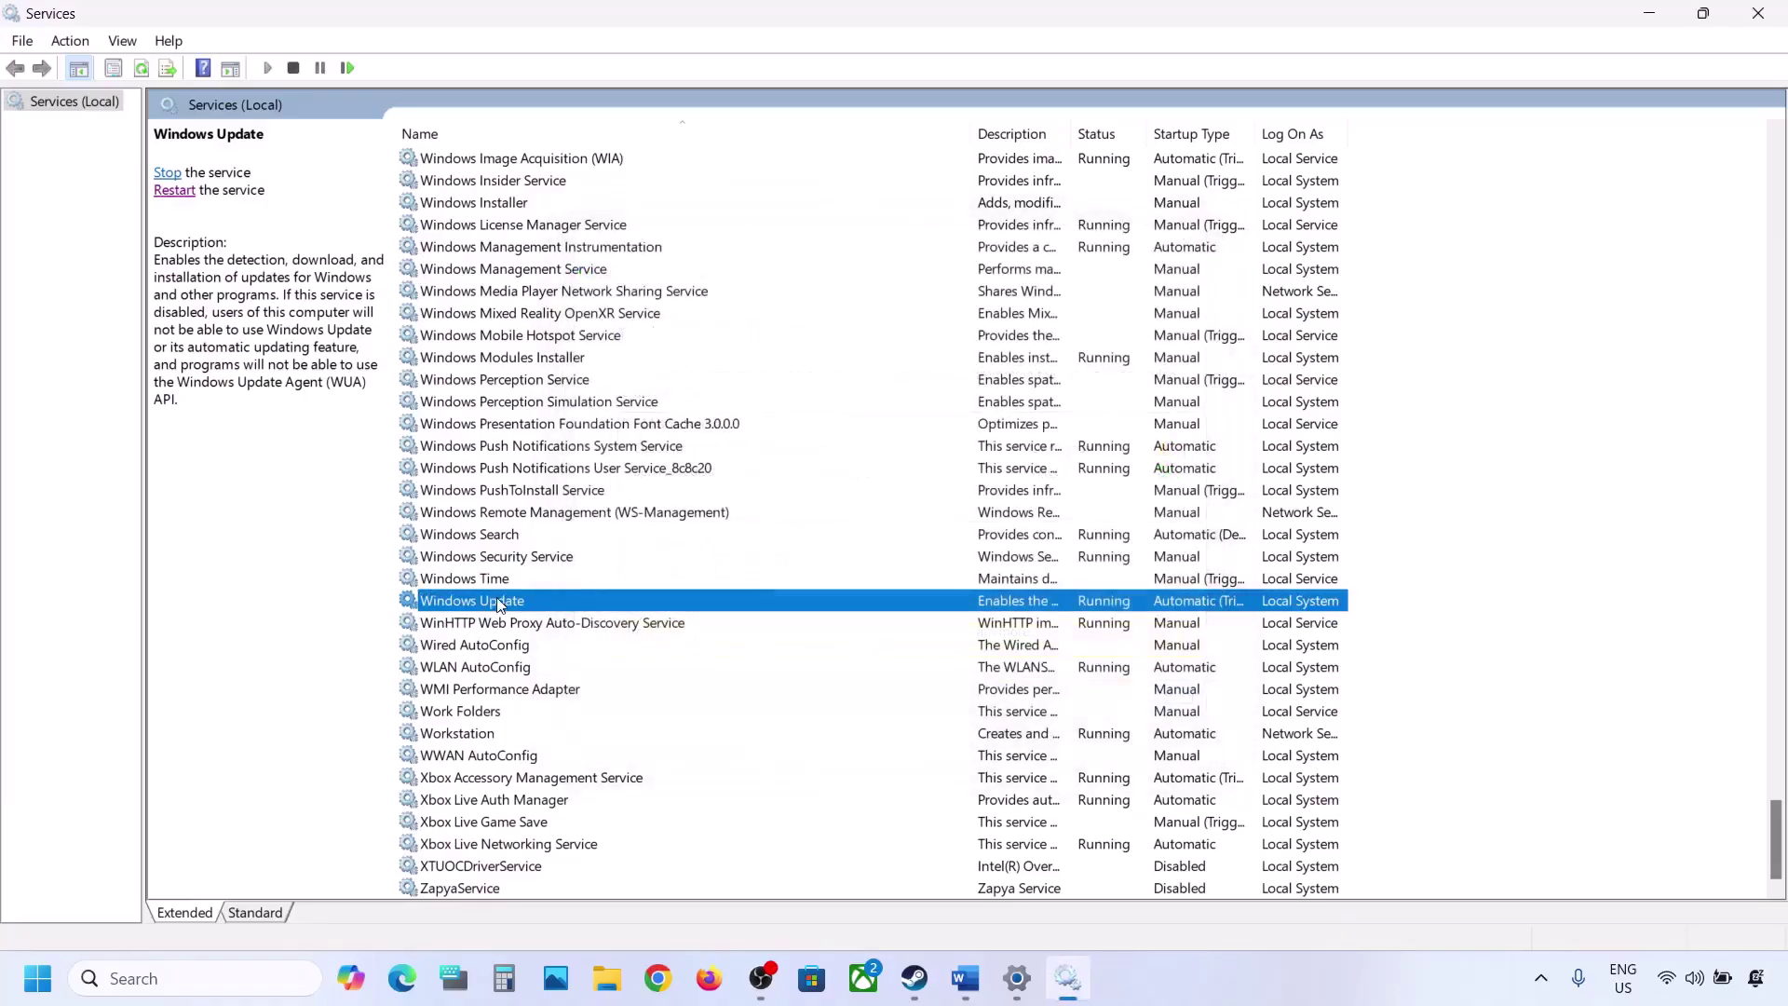
{"action": "right_click", "coordinate": [494, 605]}
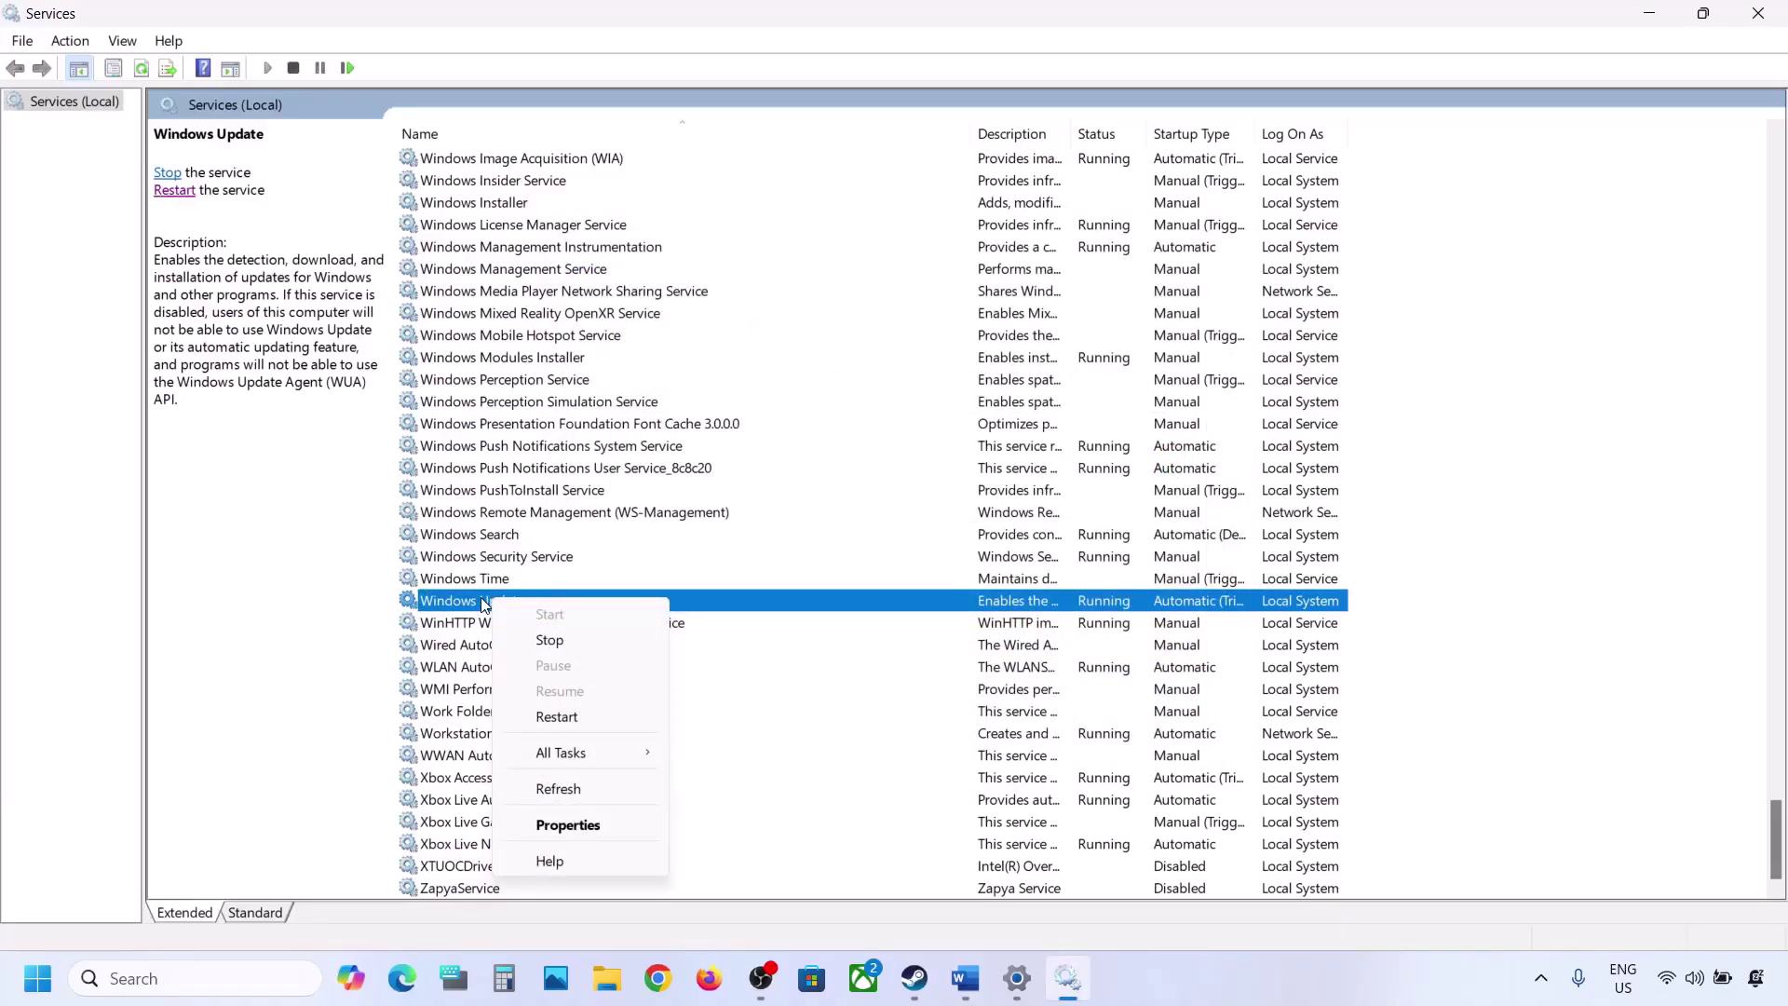
{"action": "left_click", "coordinate": [573, 716]}
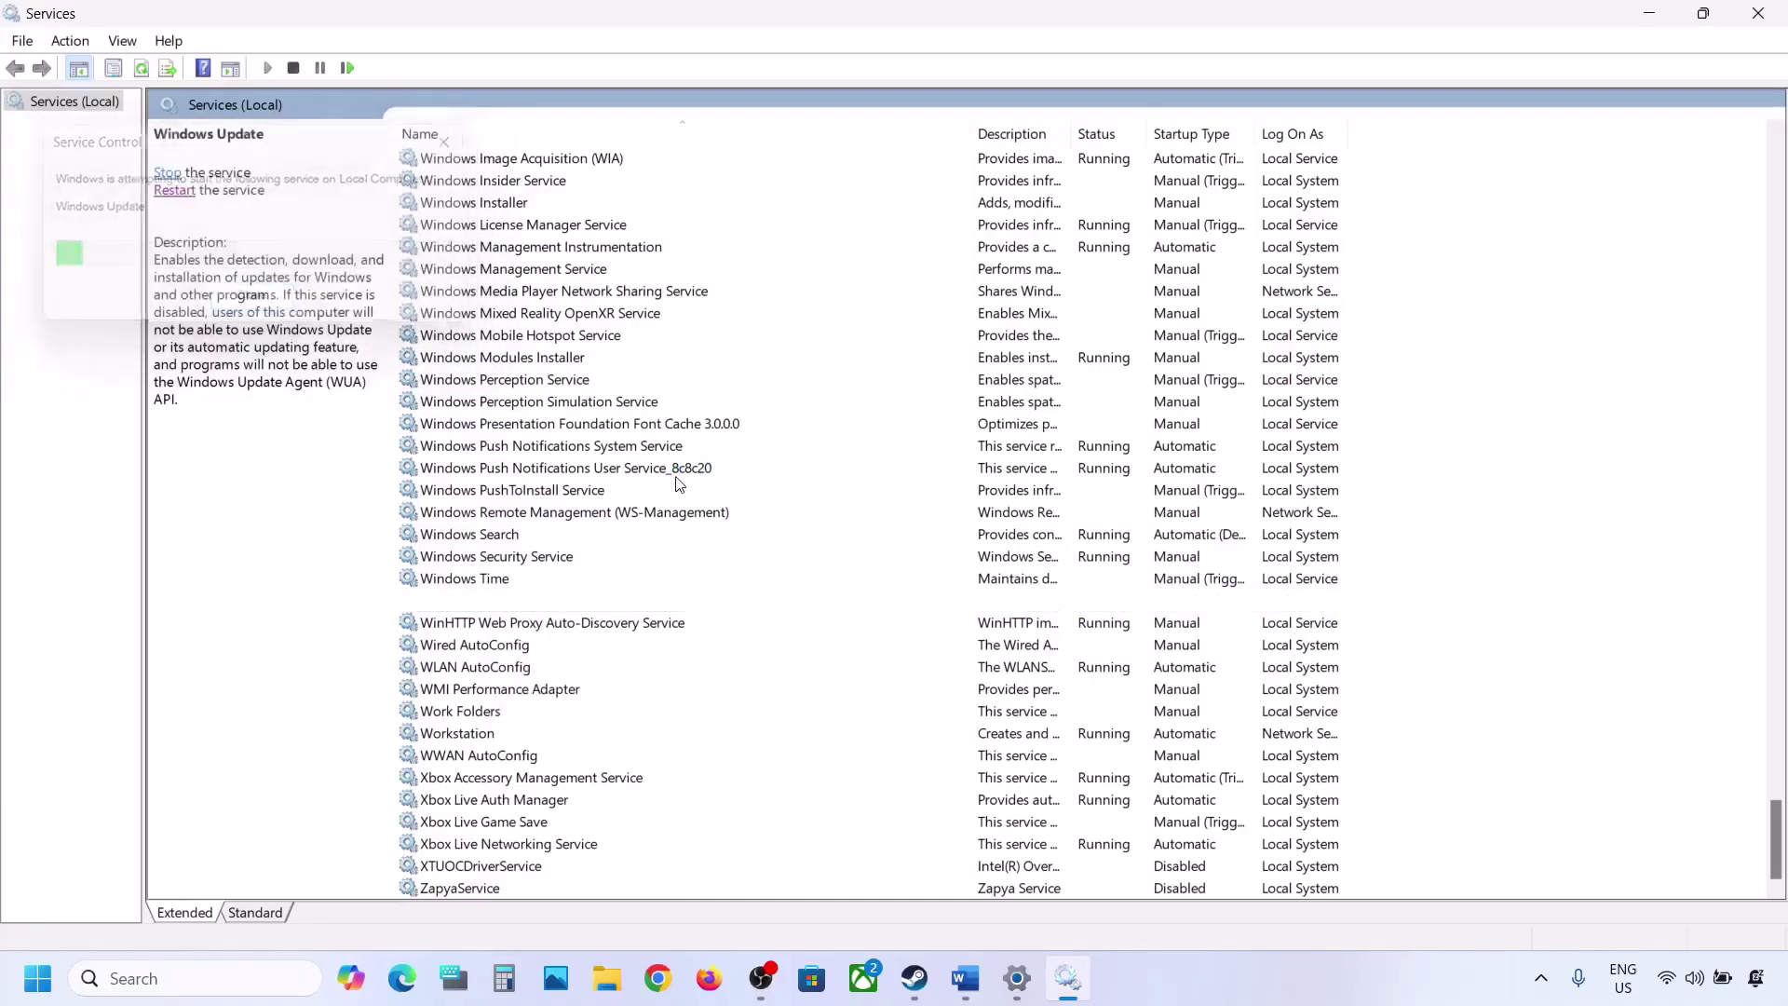
Step: Set the Background Intelligent Transfer Service's startup type to Automatic, apply it, and restart the service
{"action": "left_click", "coordinate": [558, 498]}
{"action": "key", "text": "b"}
{"action": "scroll", "coordinate": [560, 500], "scroll_direction": "up", "scroll_amount": 5}
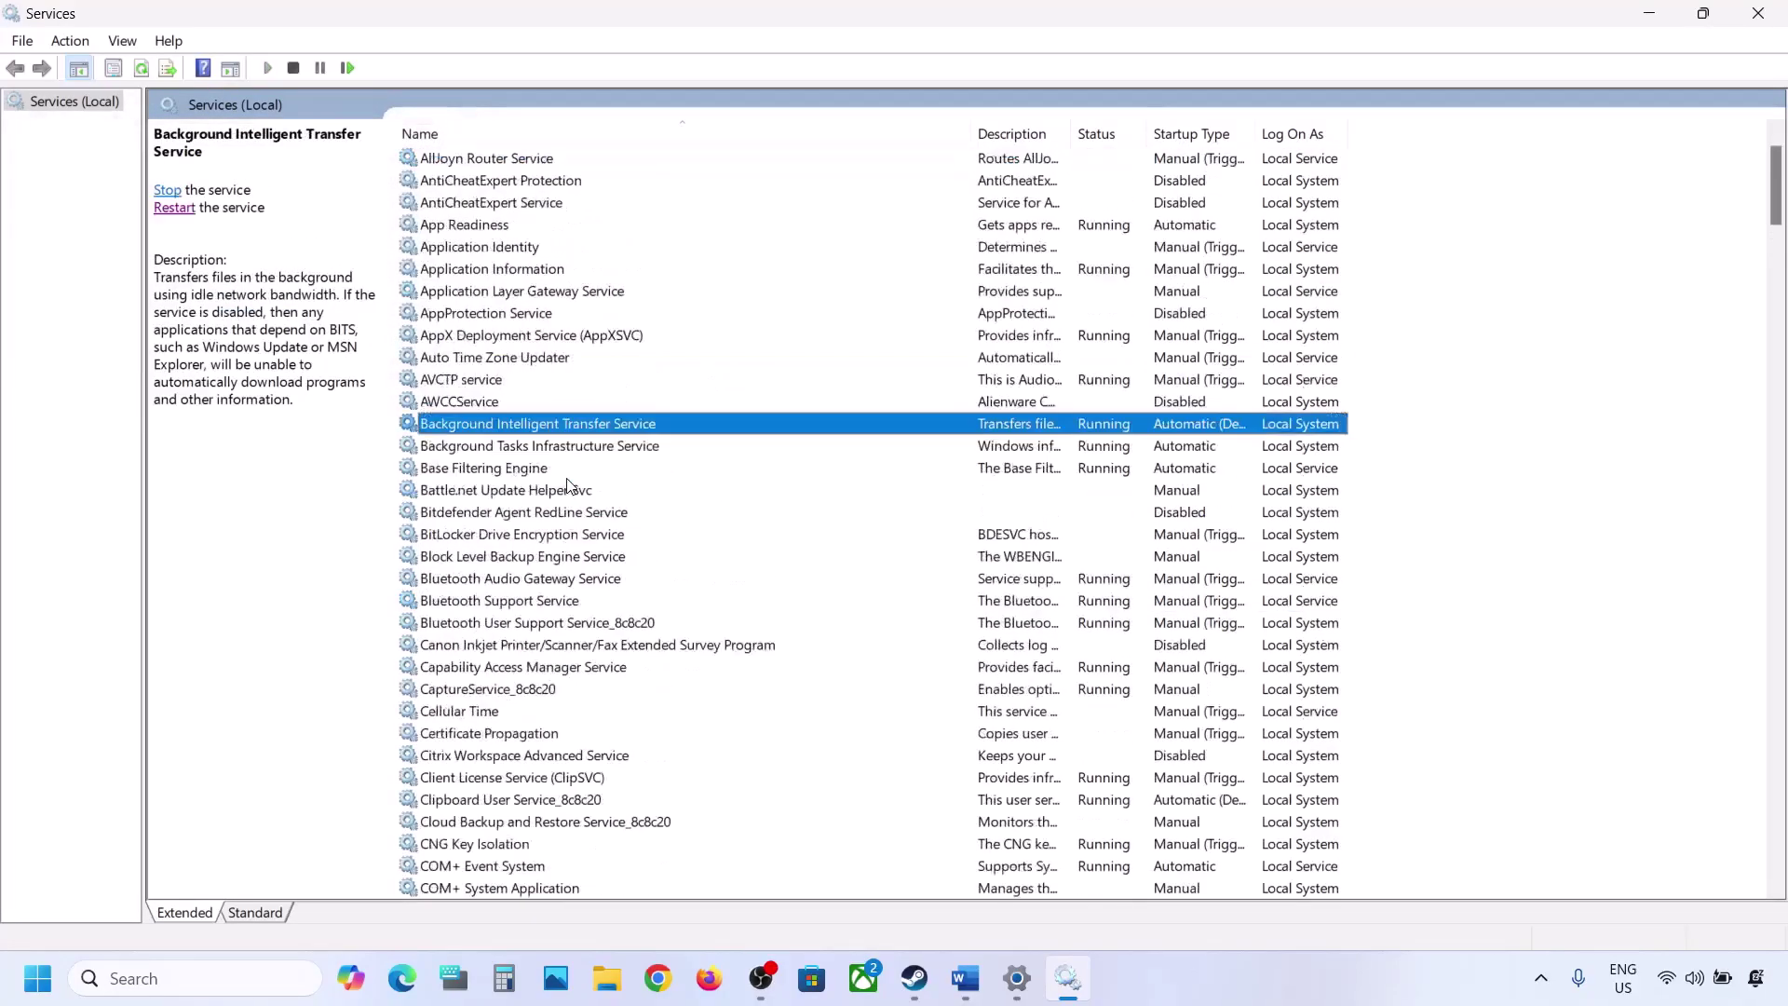
{"action": "double_click", "coordinate": [605, 494]}
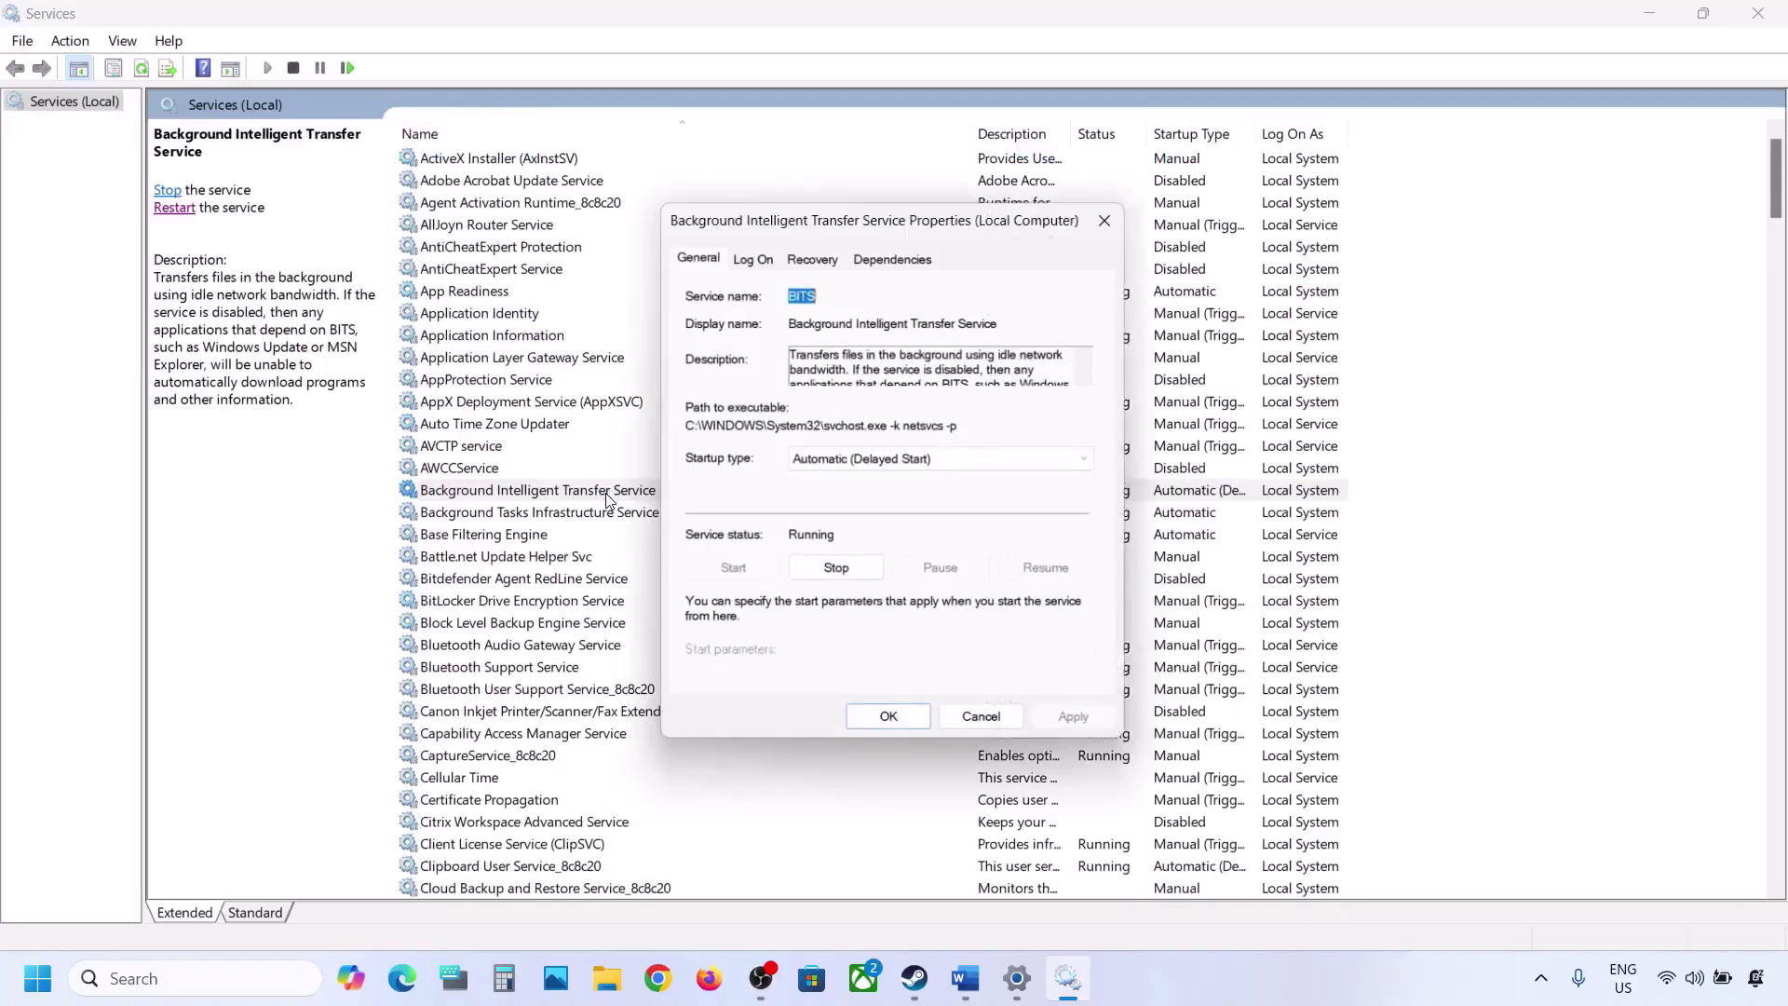
{"action": "left_click", "coordinate": [872, 458]}
{"action": "left_click", "coordinate": [860, 504]}
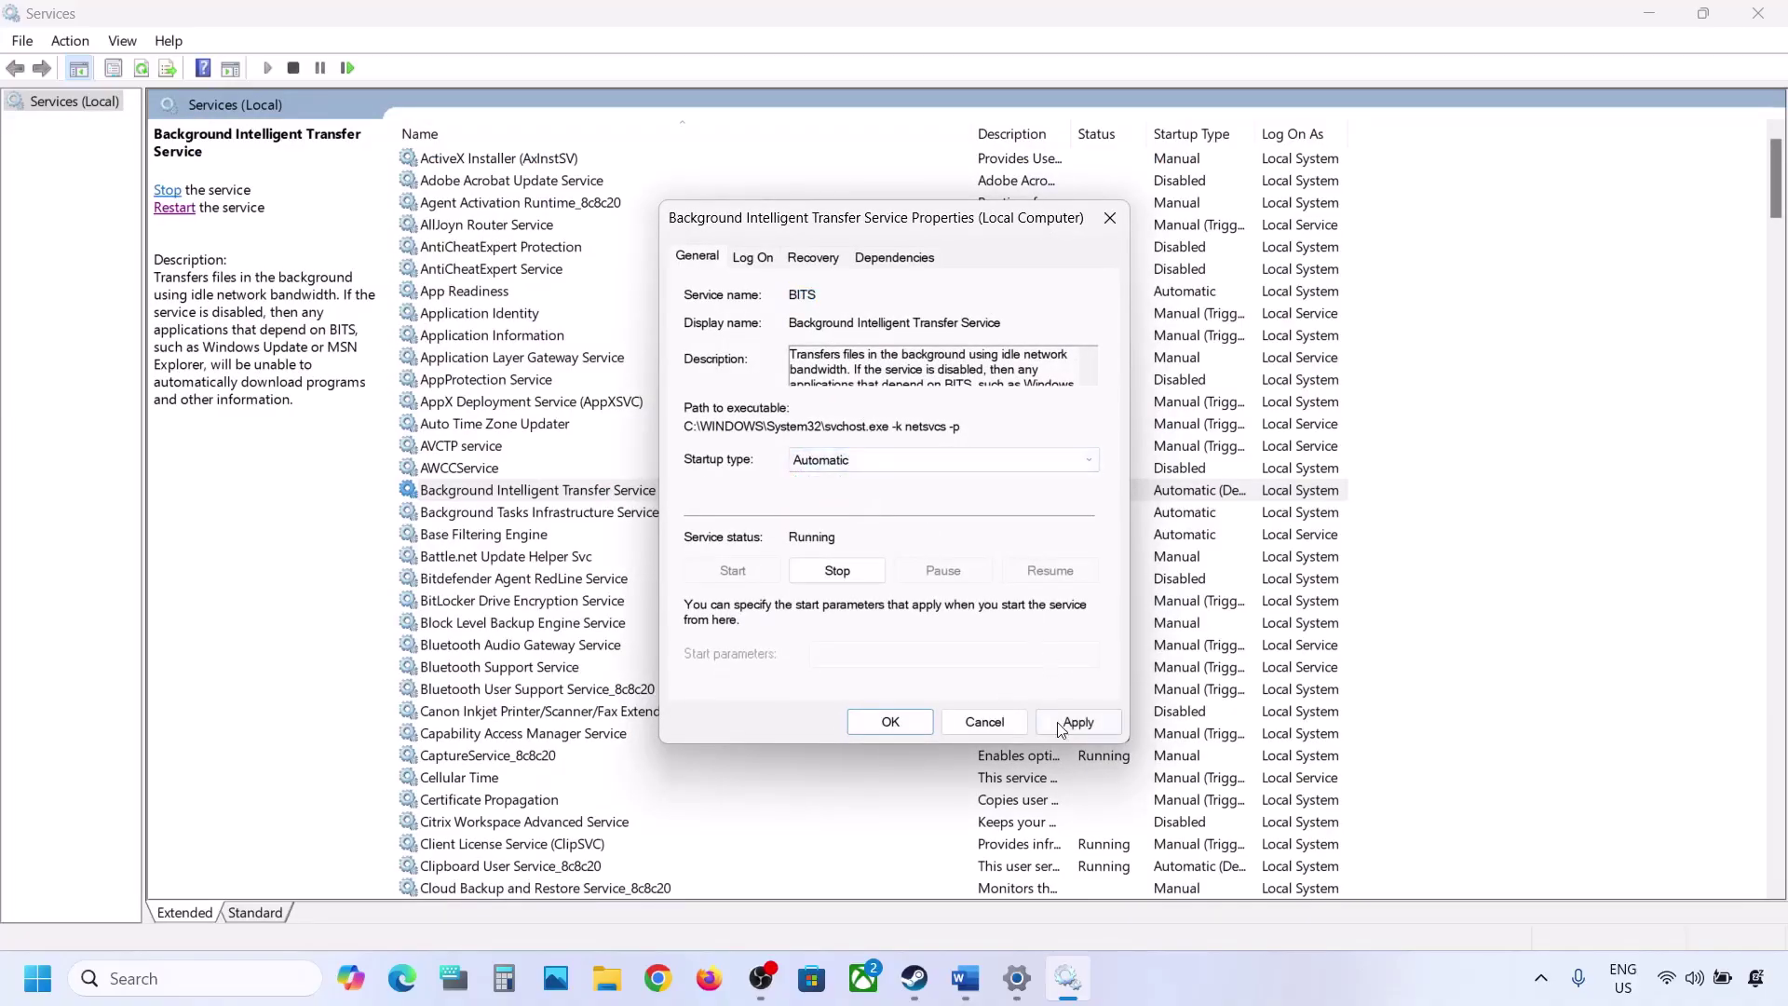
{"action": "left_click", "coordinate": [1057, 723]}
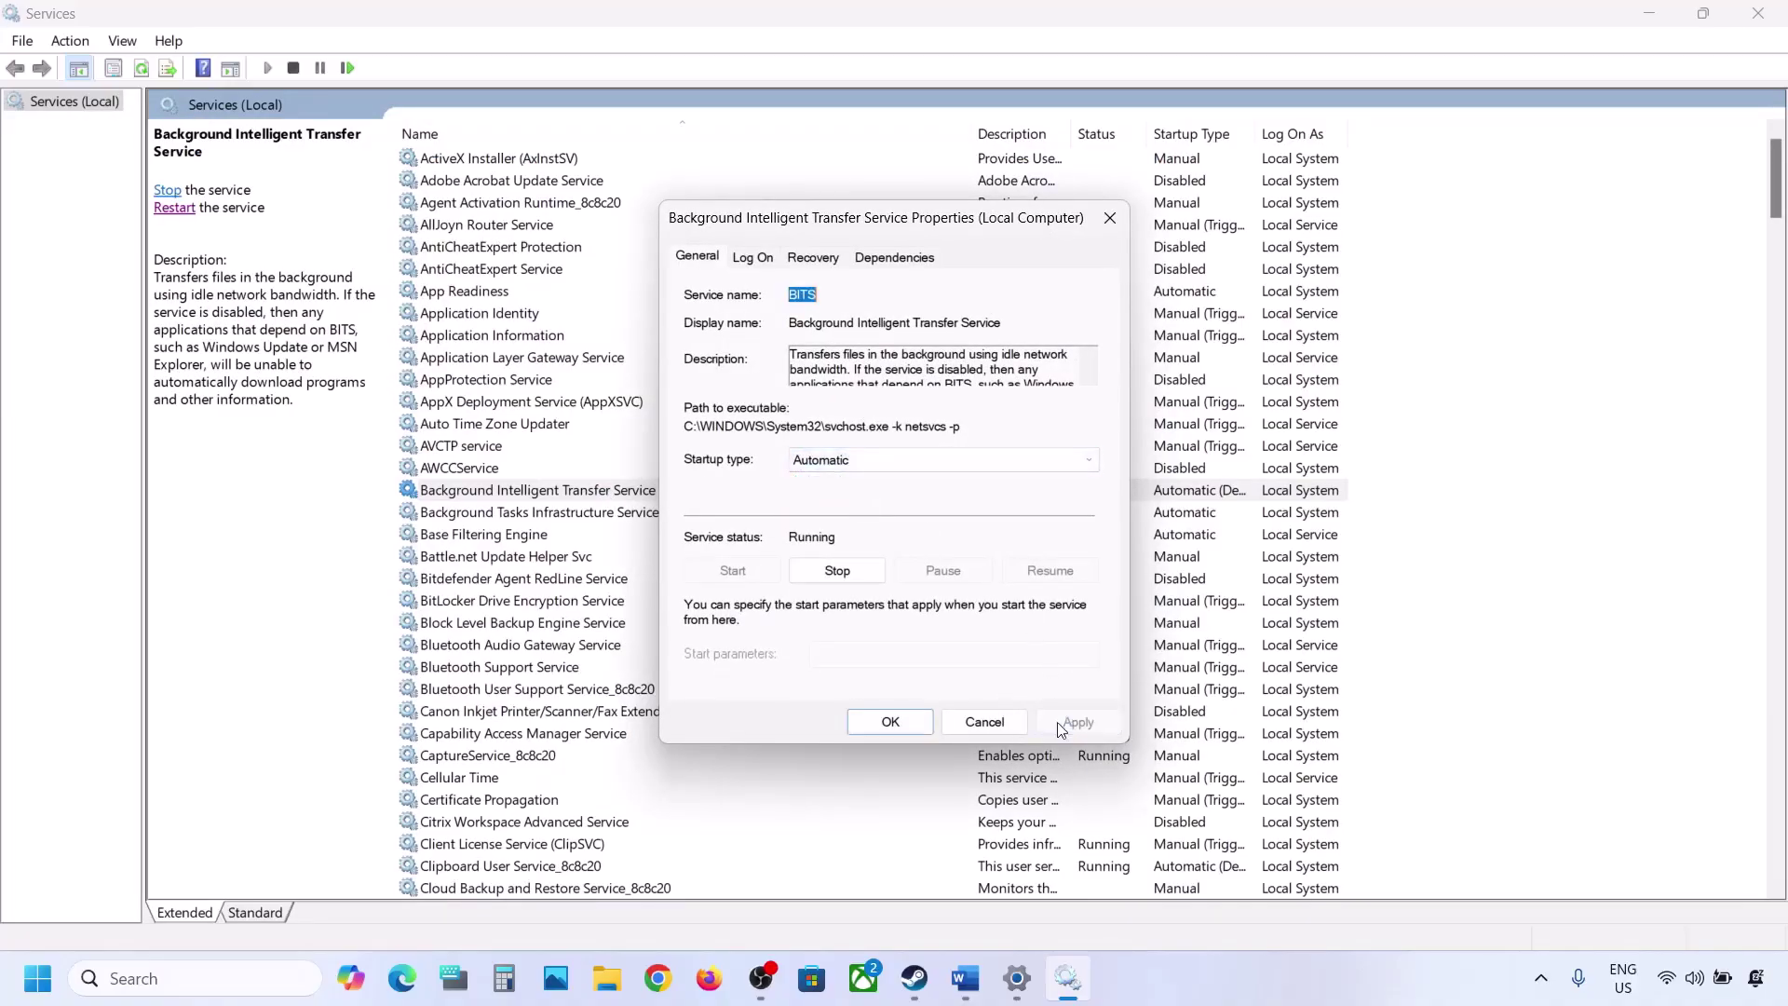
{"action": "left_click", "coordinate": [873, 730]}
{"action": "right_click", "coordinate": [572, 500]}
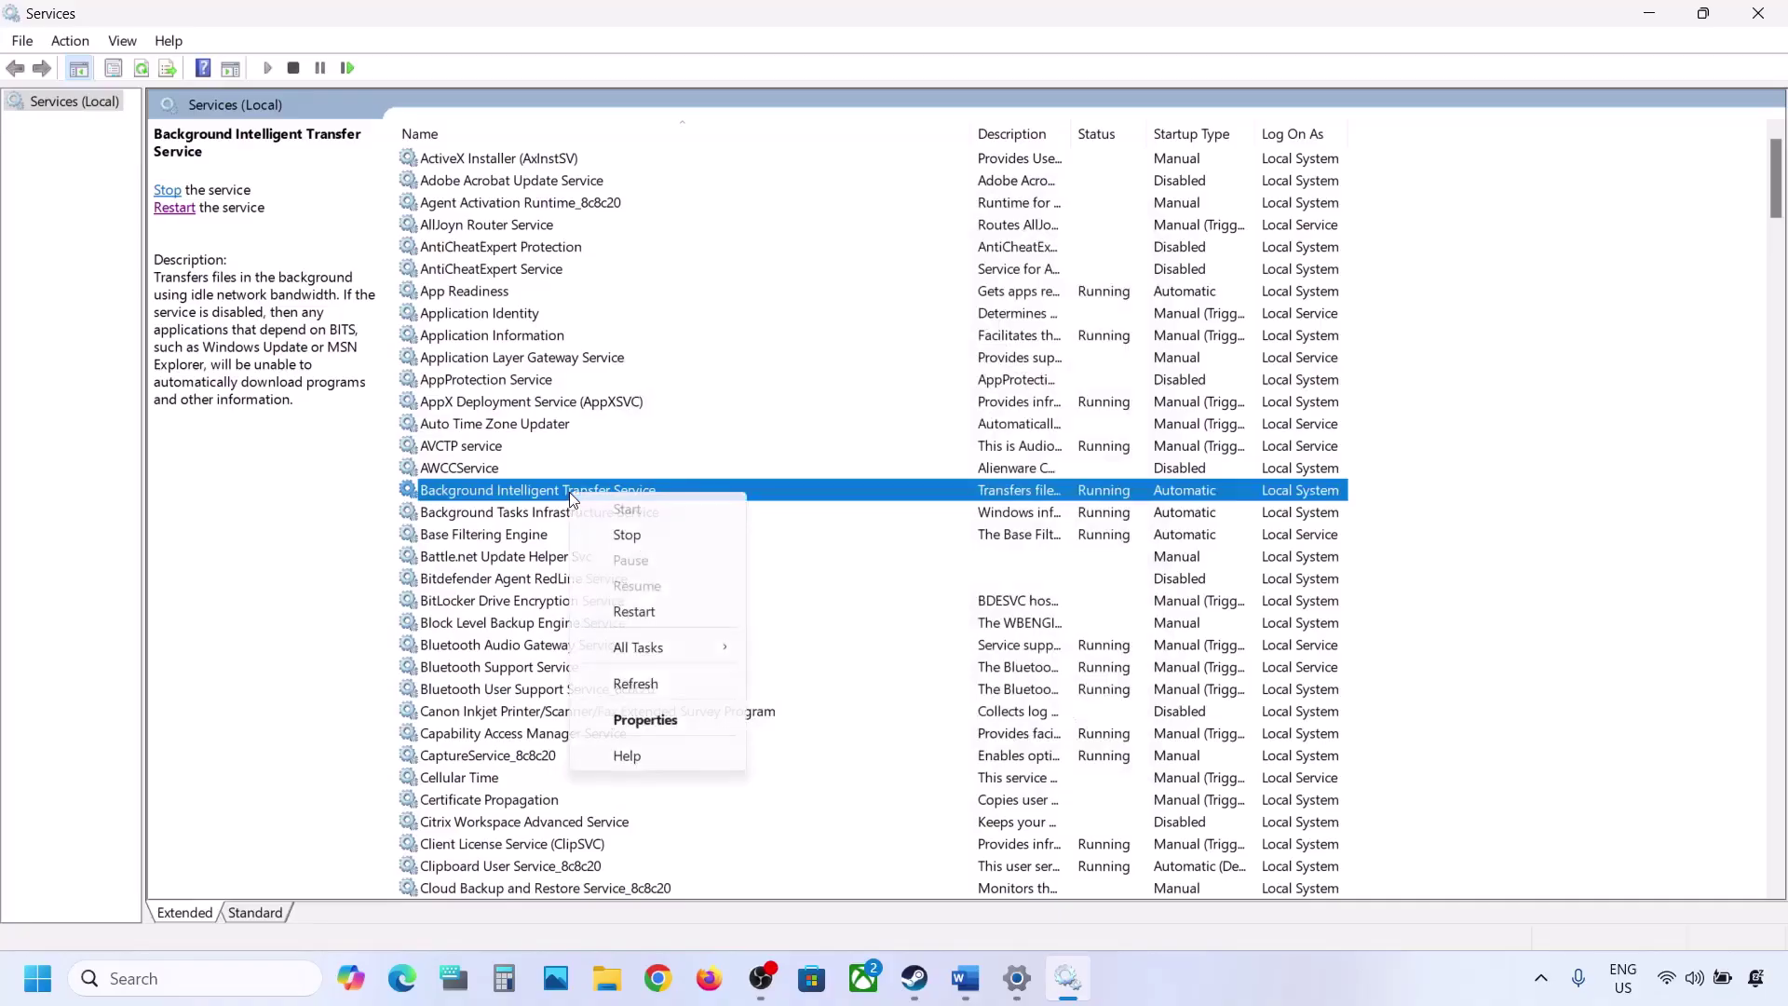
{"action": "left_click", "coordinate": [636, 612]}
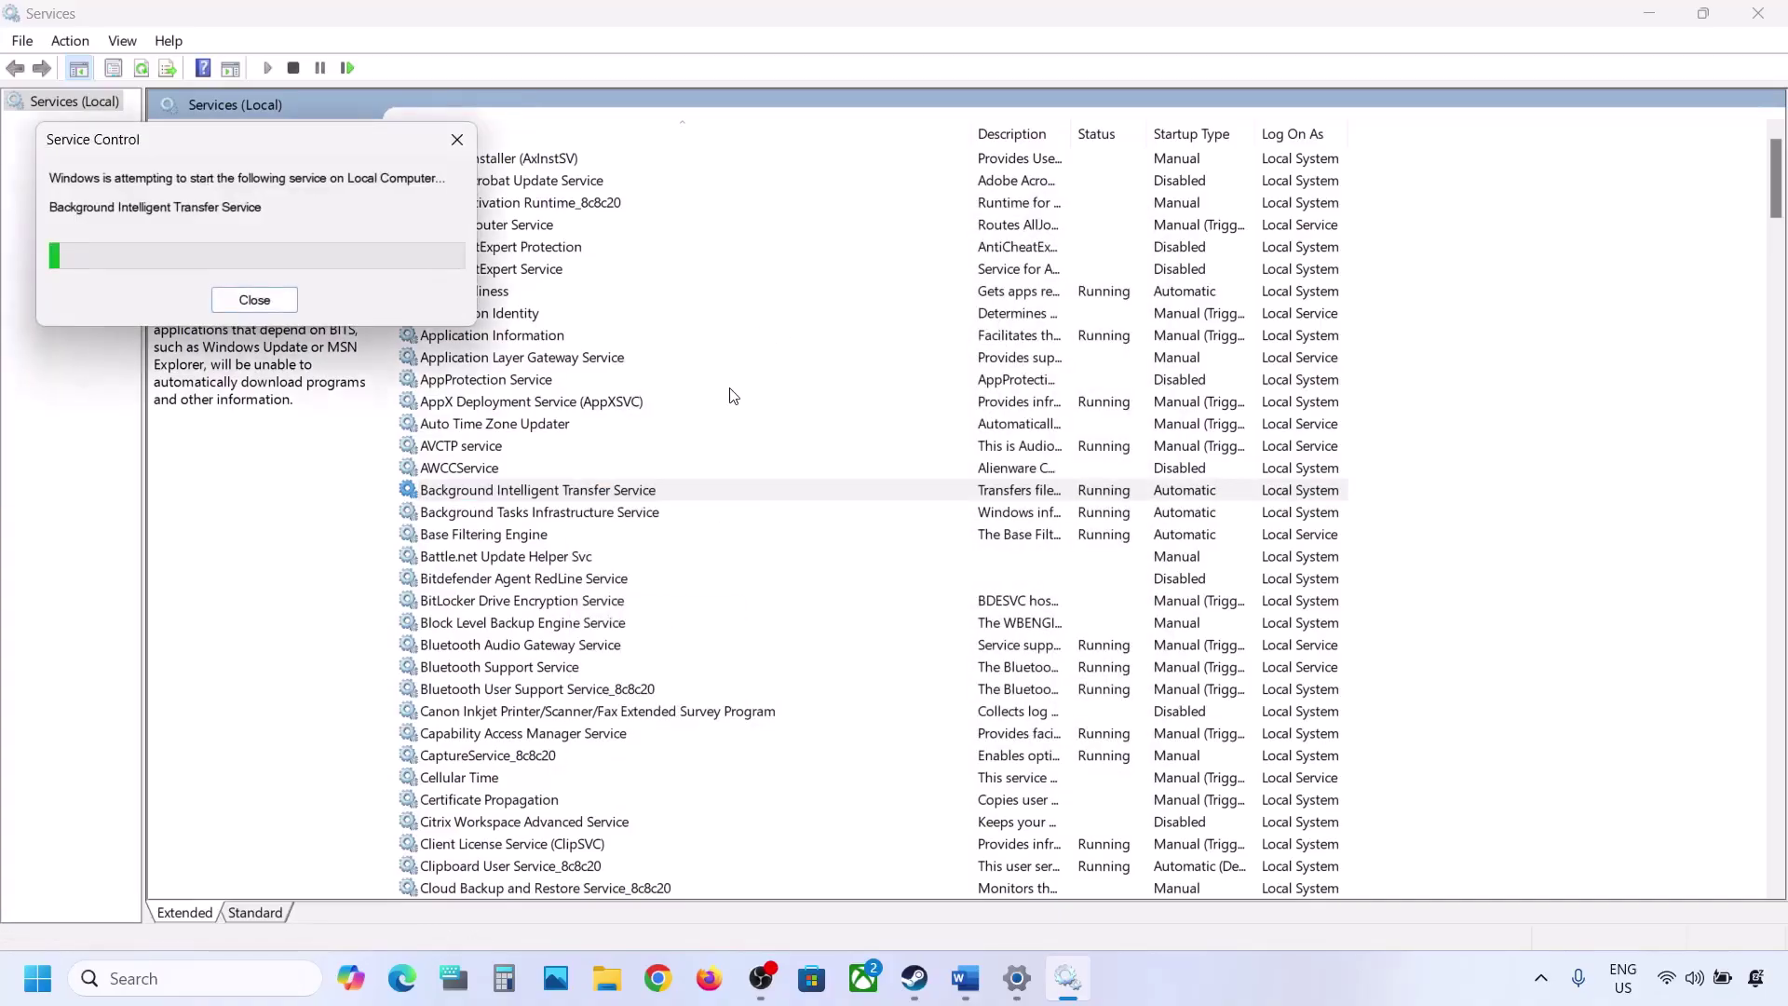
Step: Switch to the Word guide and copy the Windows 11 software download link under Step 5
{"action": "mouse_move", "coordinate": [966, 985]}
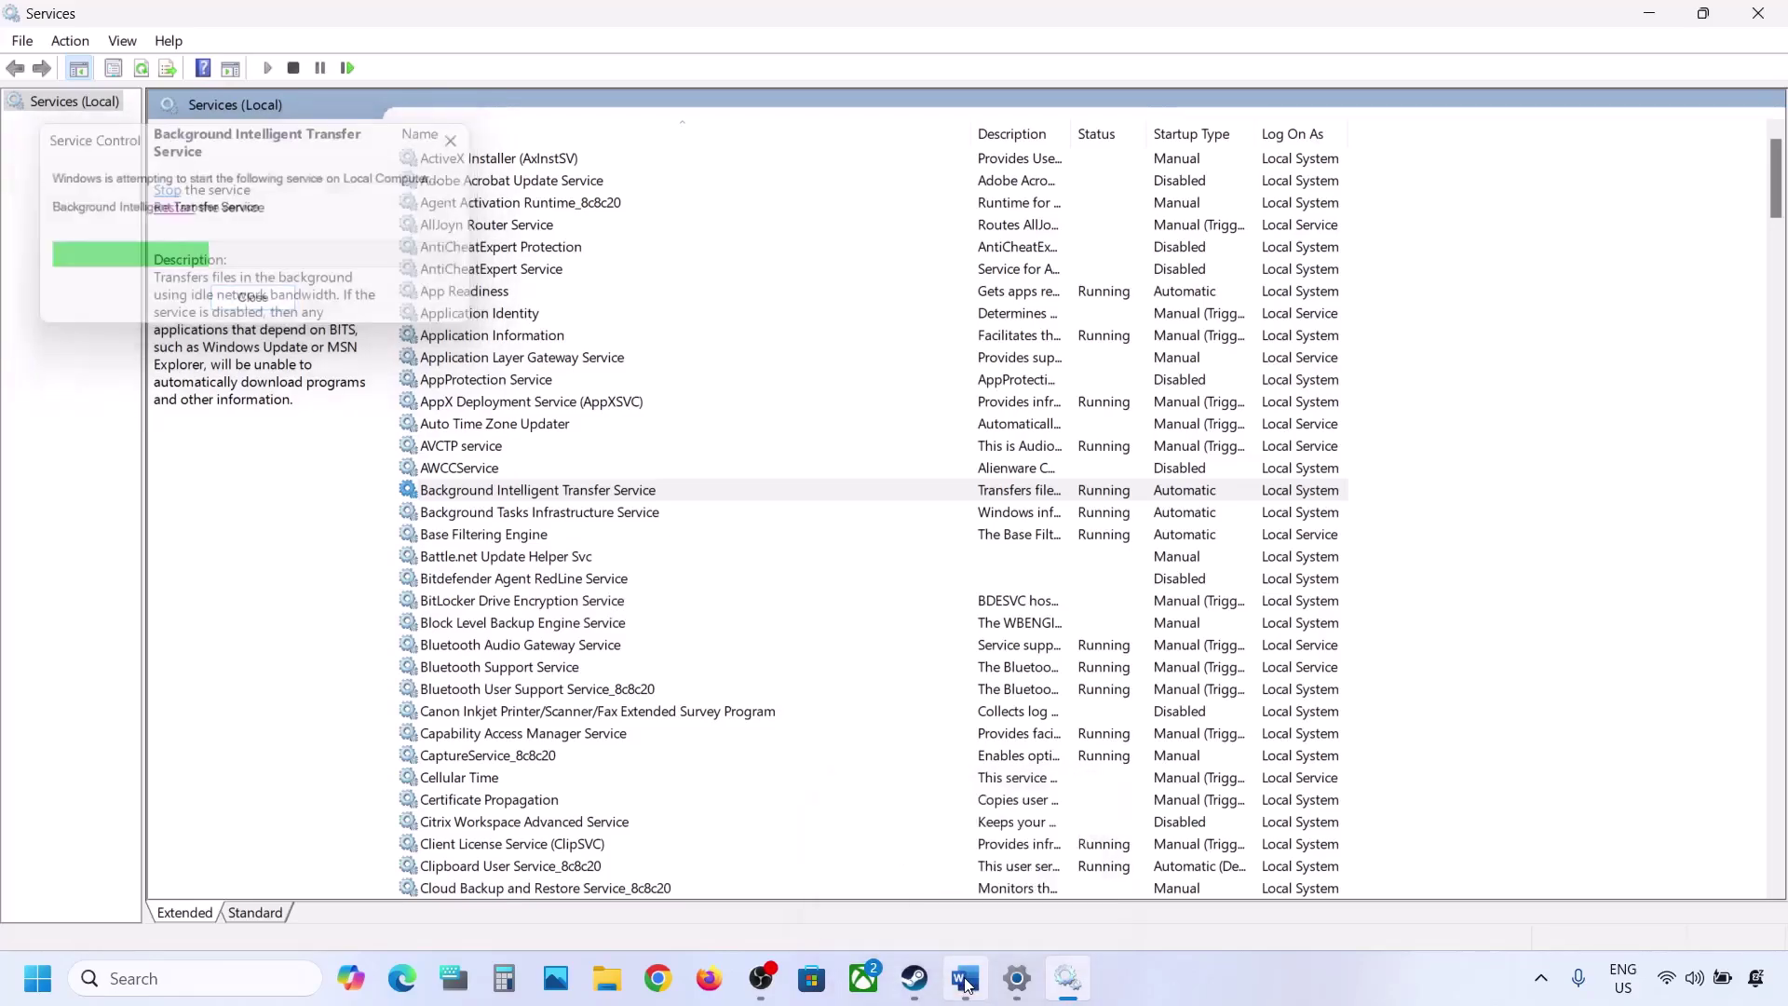
{"action": "left_click", "coordinate": [966, 984]}
{"action": "scroll", "coordinate": [644, 726], "scroll_direction": "down", "scroll_amount": 4}
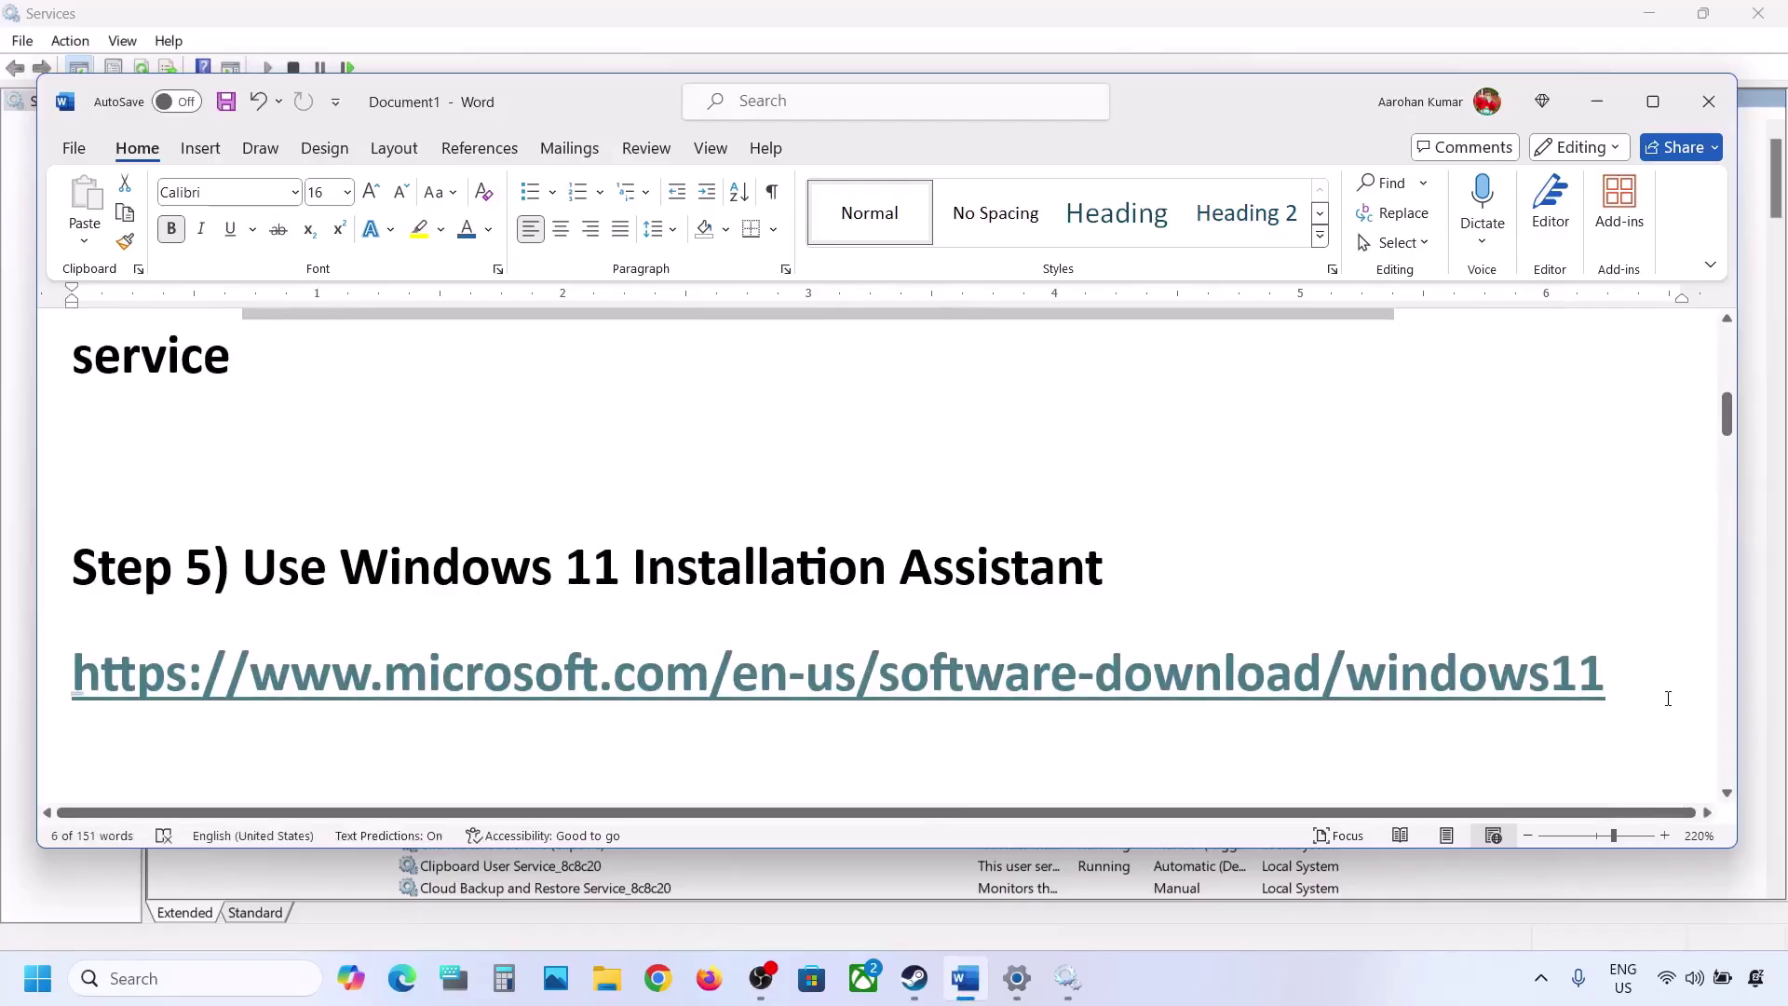
{"action": "left_click_drag", "start_coordinate": [1636, 687], "coordinate": [110, 691]}
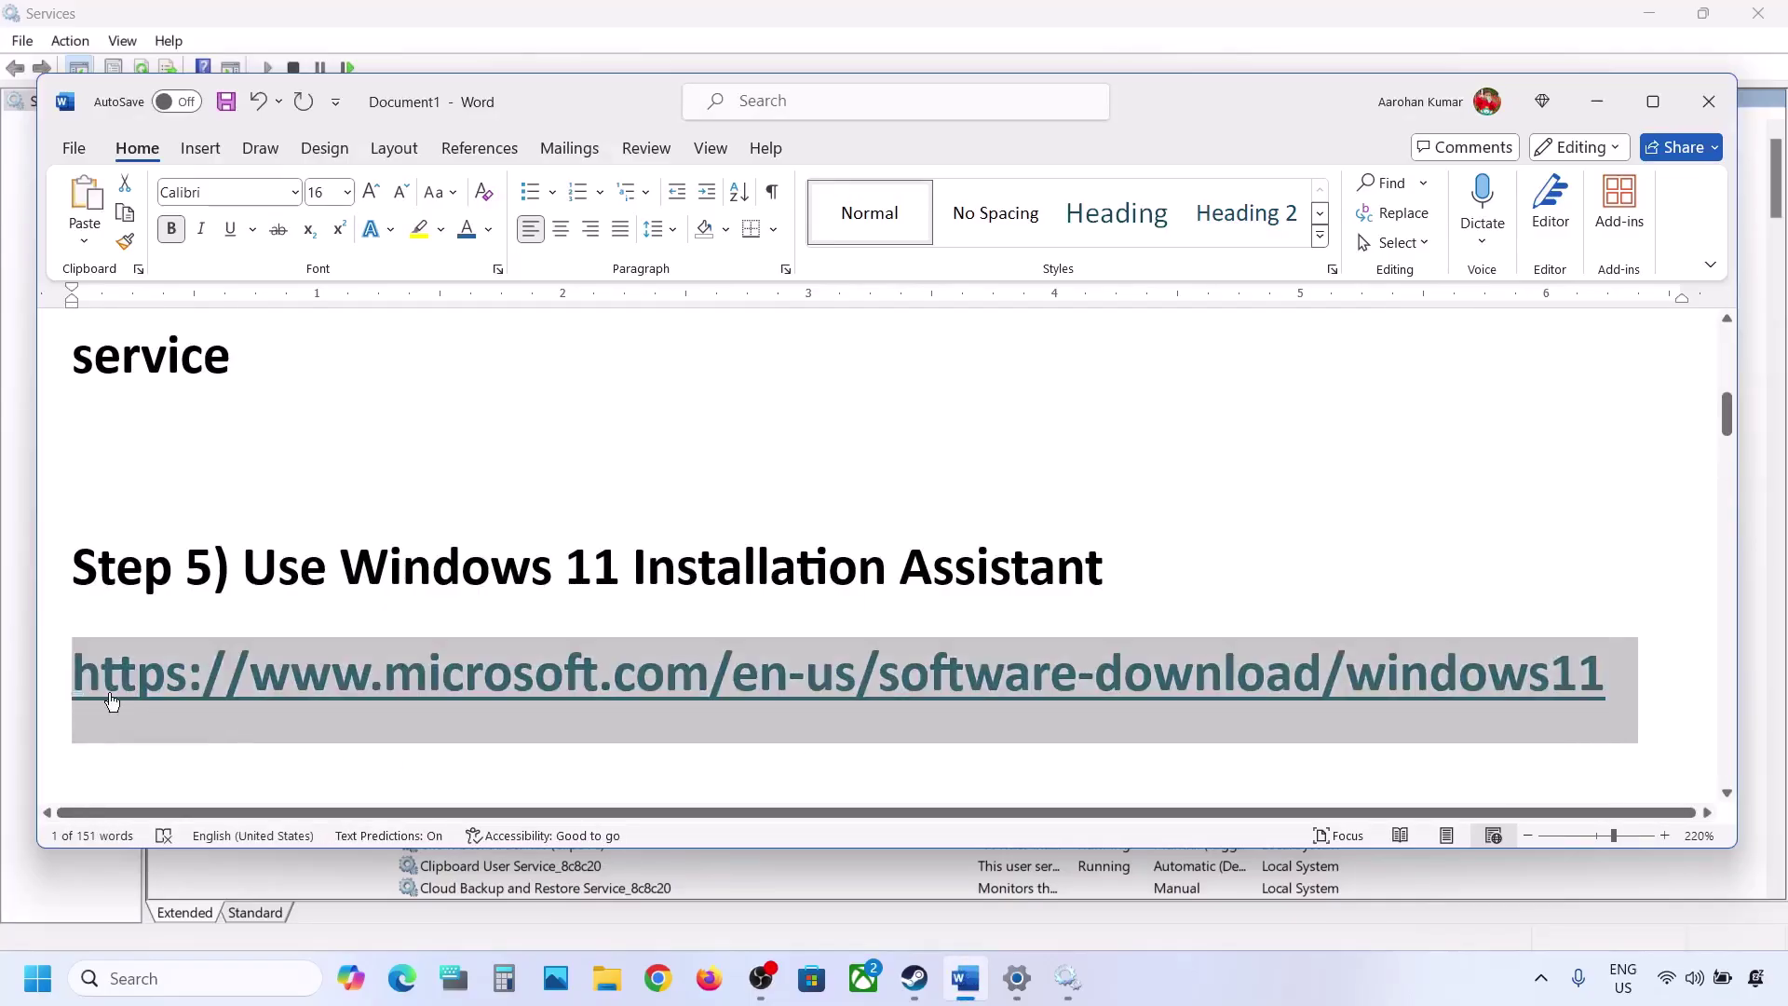
{"action": "right_click", "coordinate": [367, 658]}
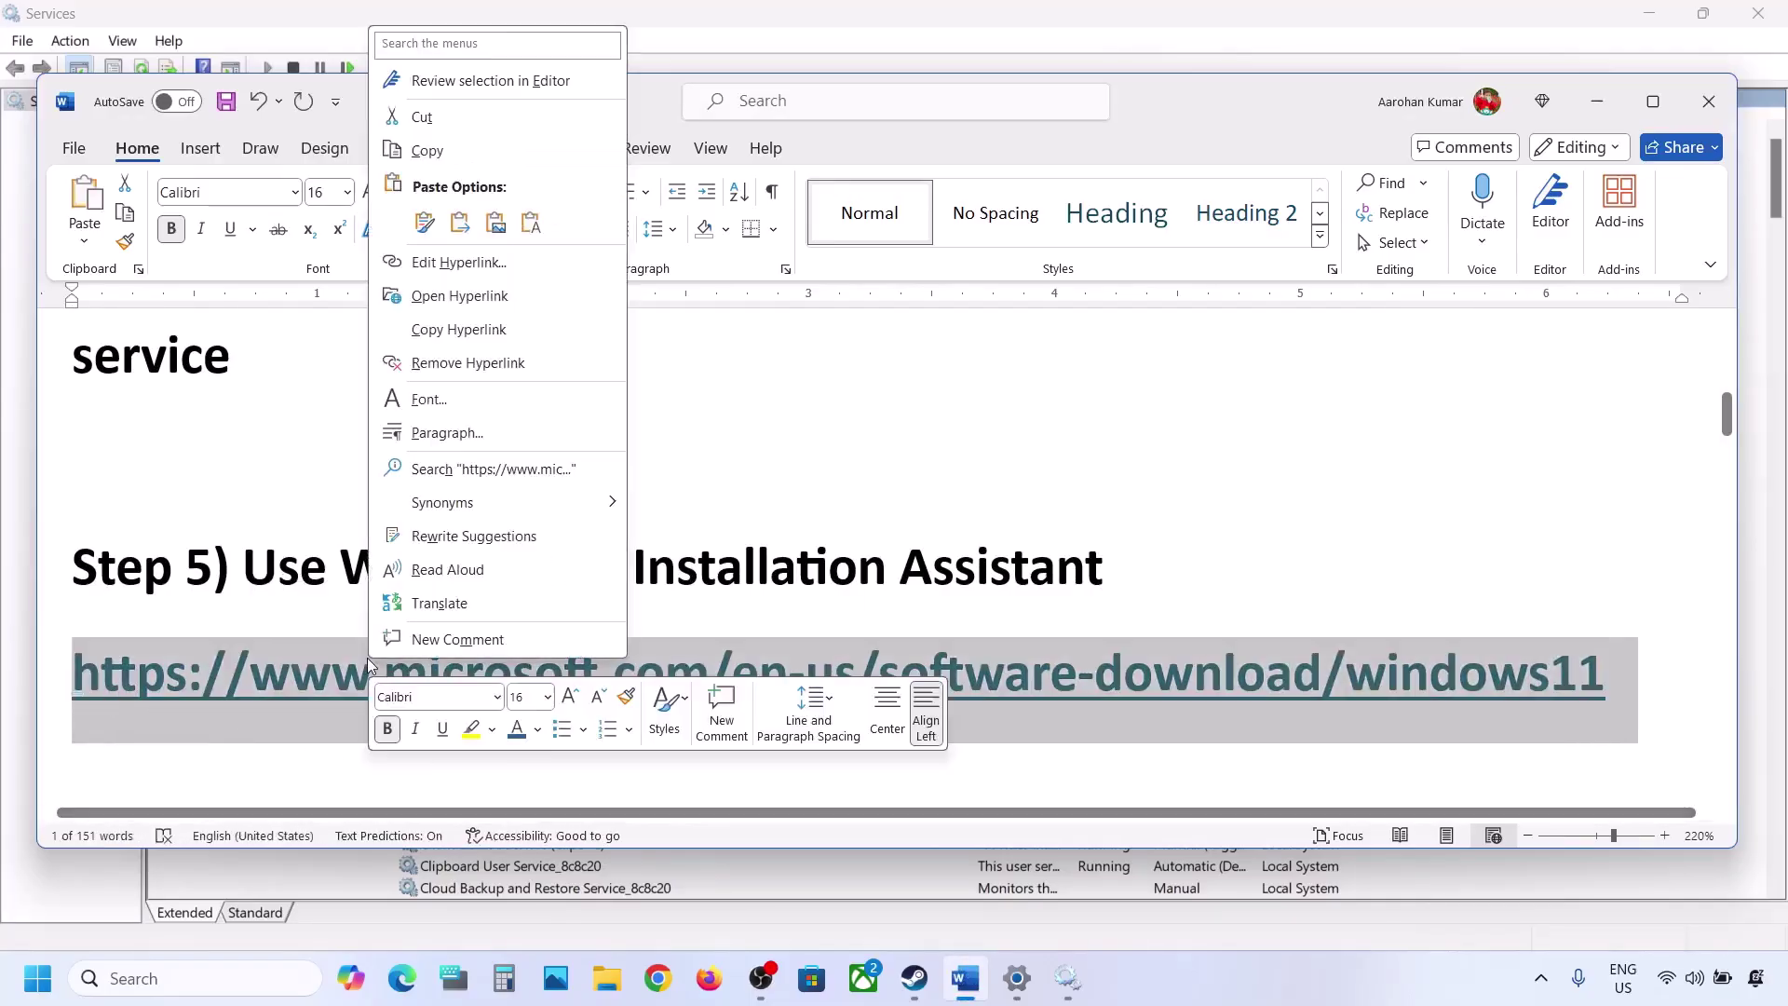
{"action": "left_click", "coordinate": [431, 162]}
Step: Switch to Chrome and open the copied Microsoft Windows 11 download address
{"action": "left_click", "coordinate": [655, 958]}
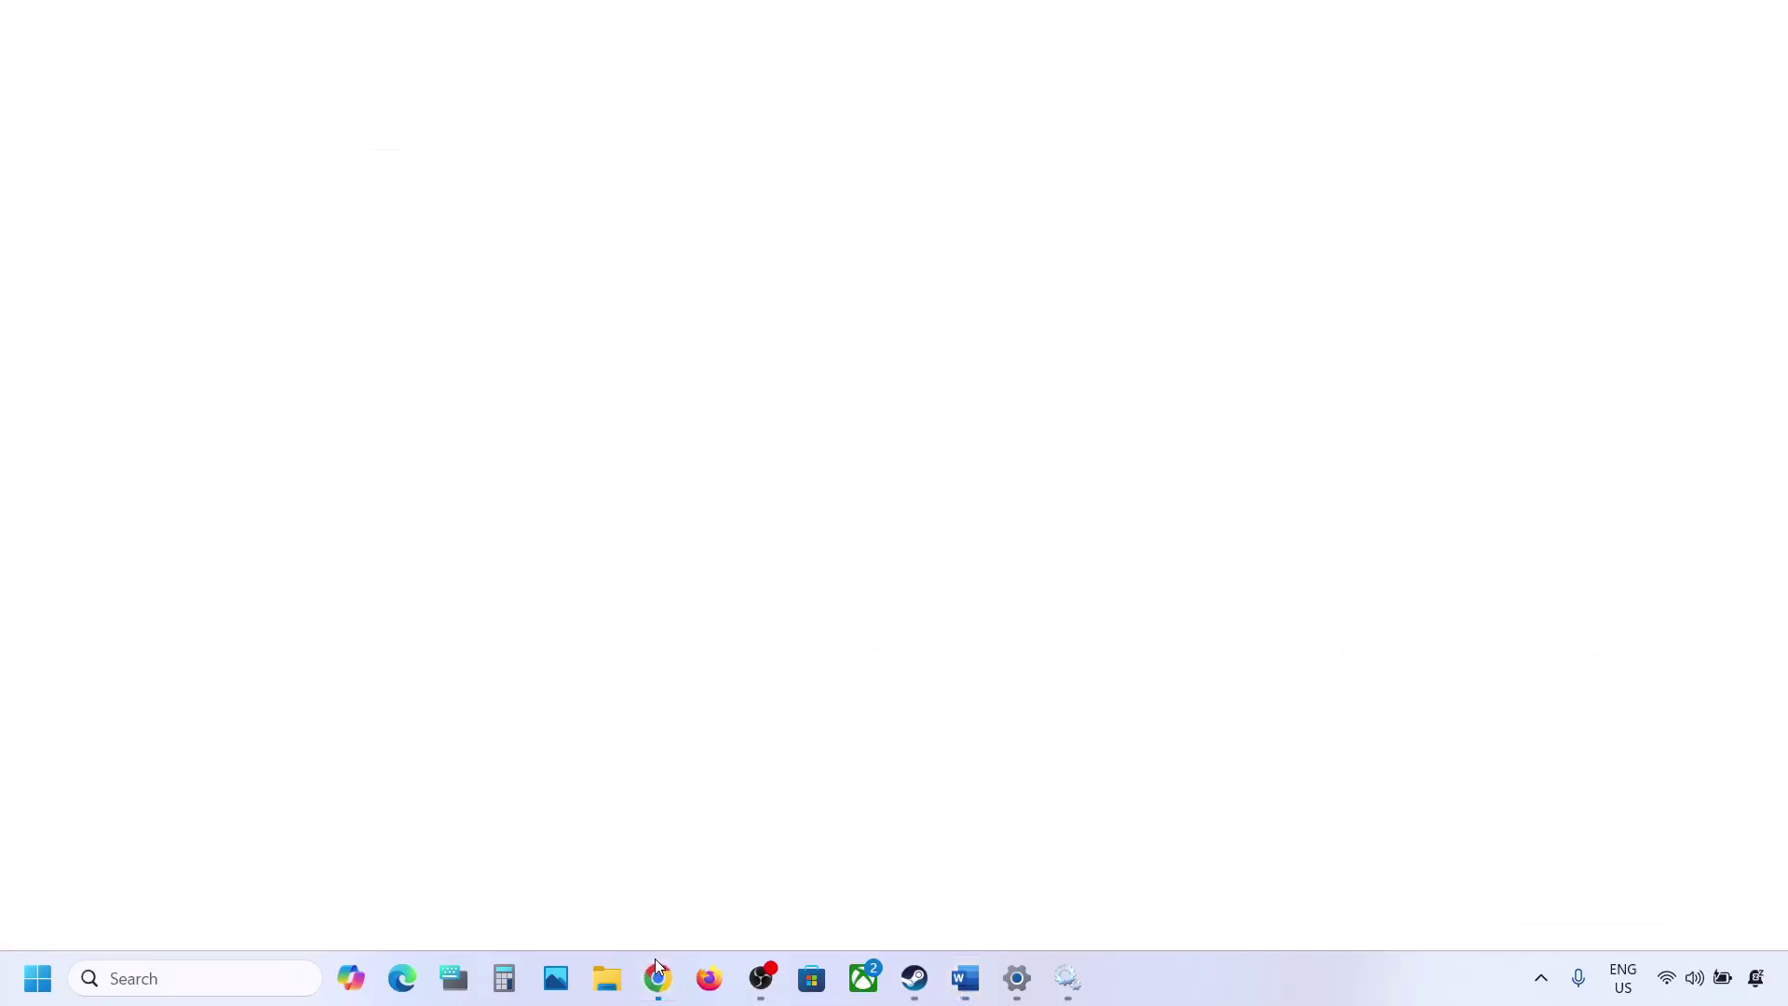
{"action": "key", "text": "ctrl+v"}
{"action": "key", "text": "Return"}
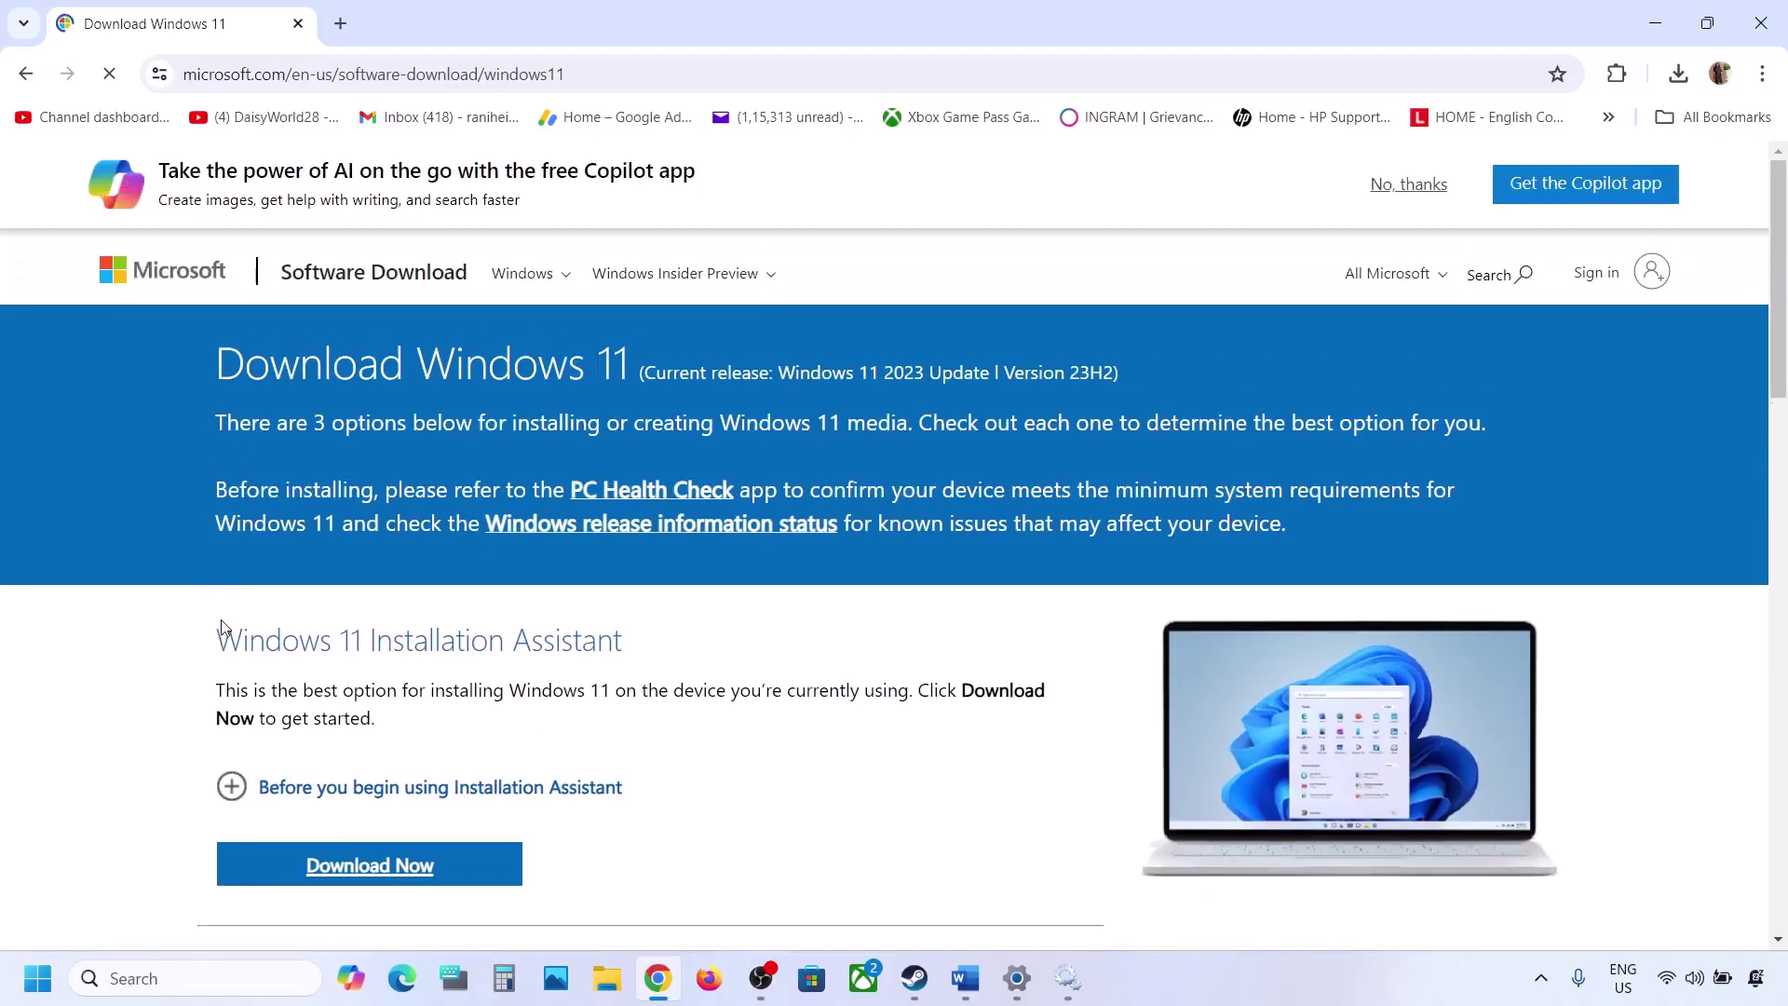
Step: Download the Windows 11 Installation Assistant from the Microsoft download page
{"action": "left_click_drag", "start_coordinate": [220, 629], "coordinate": [687, 635]}
{"action": "scroll", "coordinate": [687, 635], "scroll_direction": "down", "scroll_amount": 3}
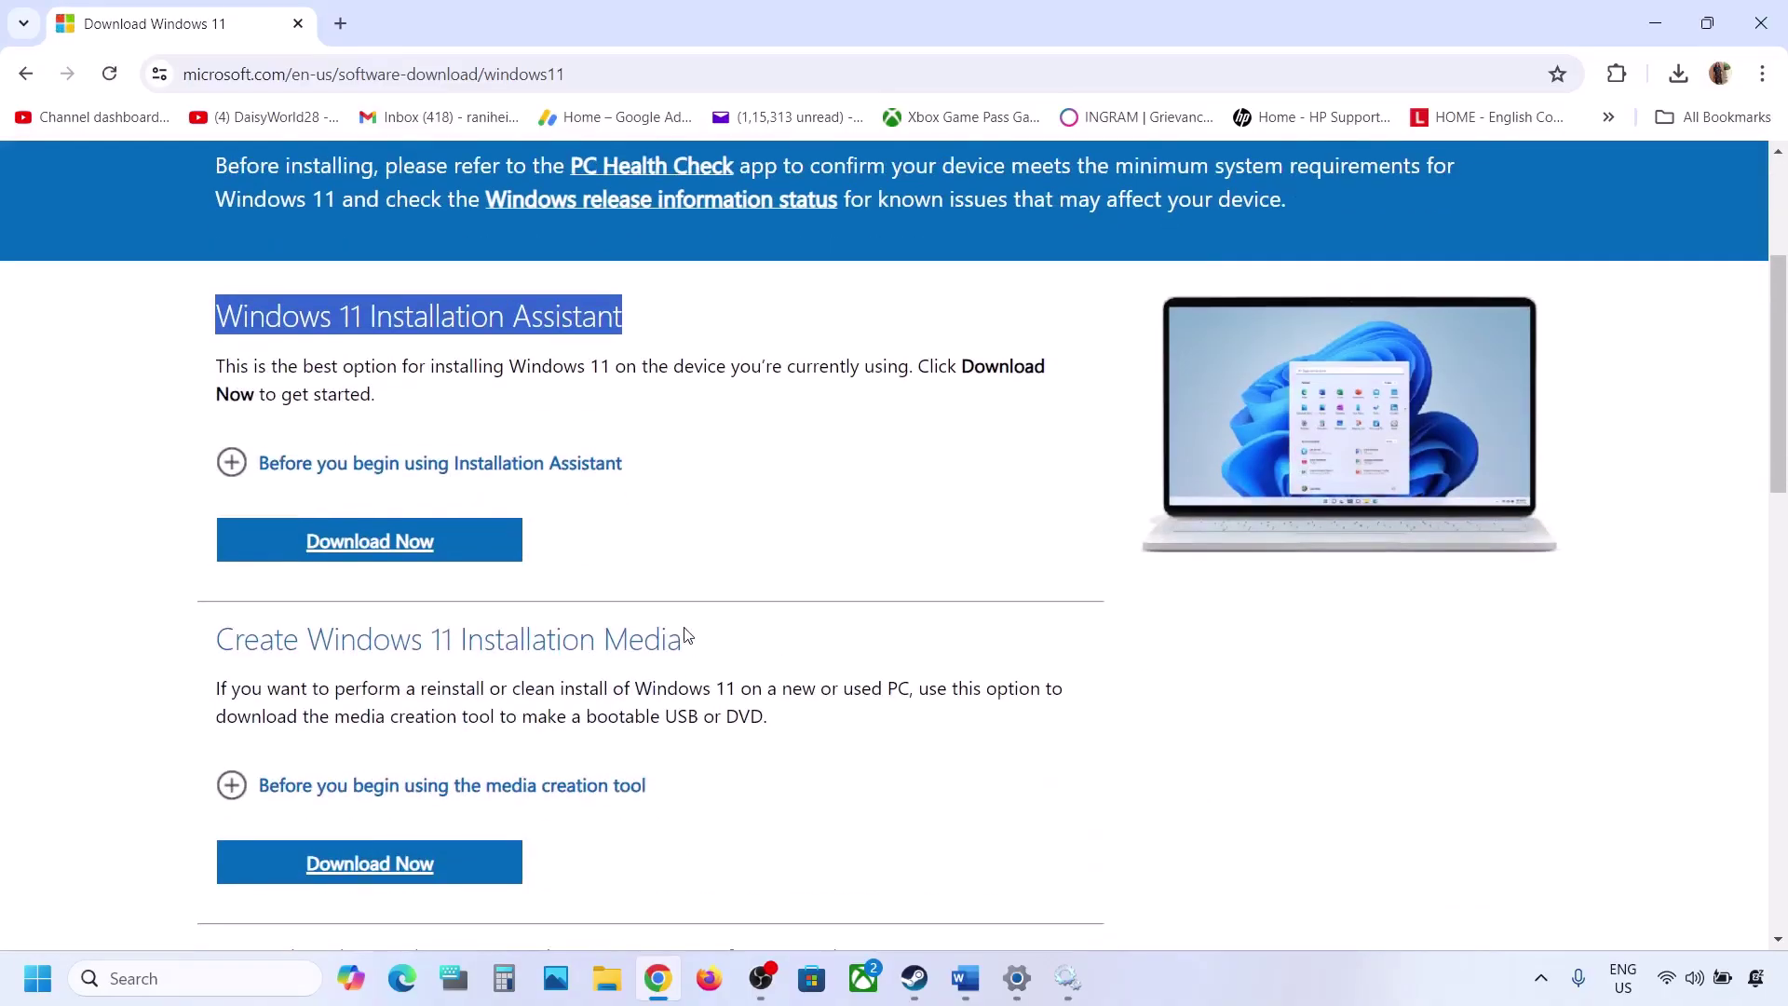
{"action": "left_click", "coordinate": [403, 552]}
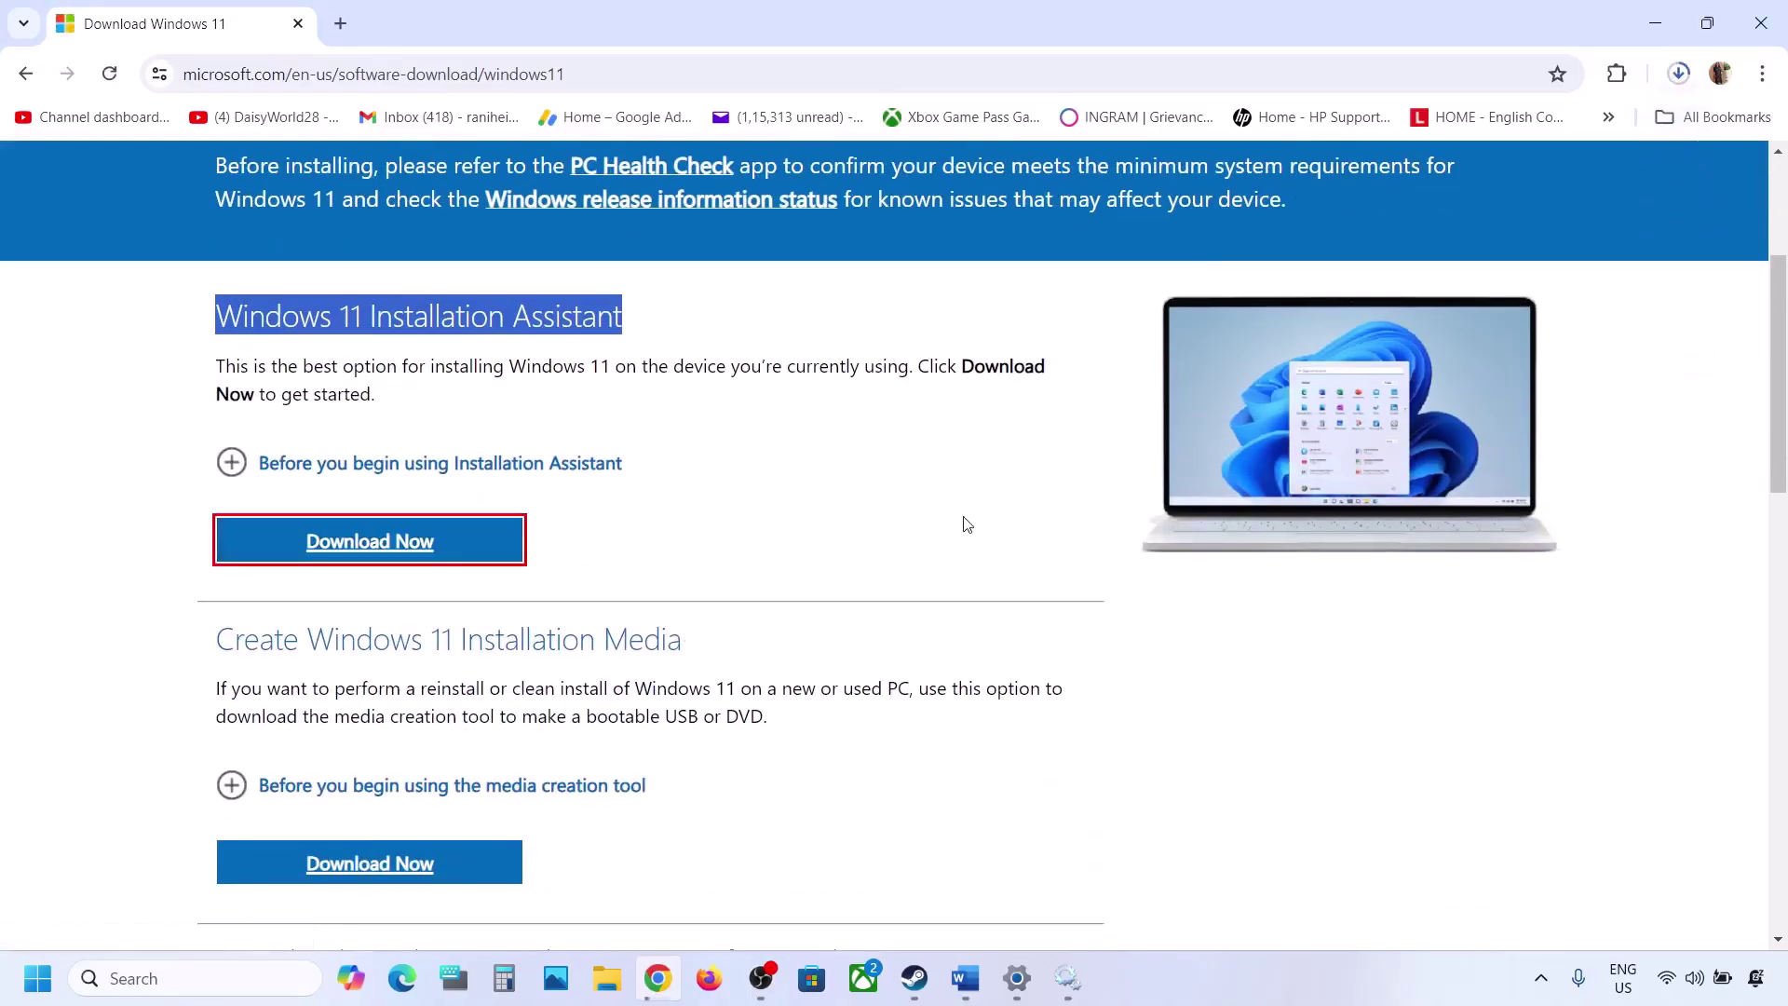
{"action": "left_click", "coordinate": [1440, 122]}
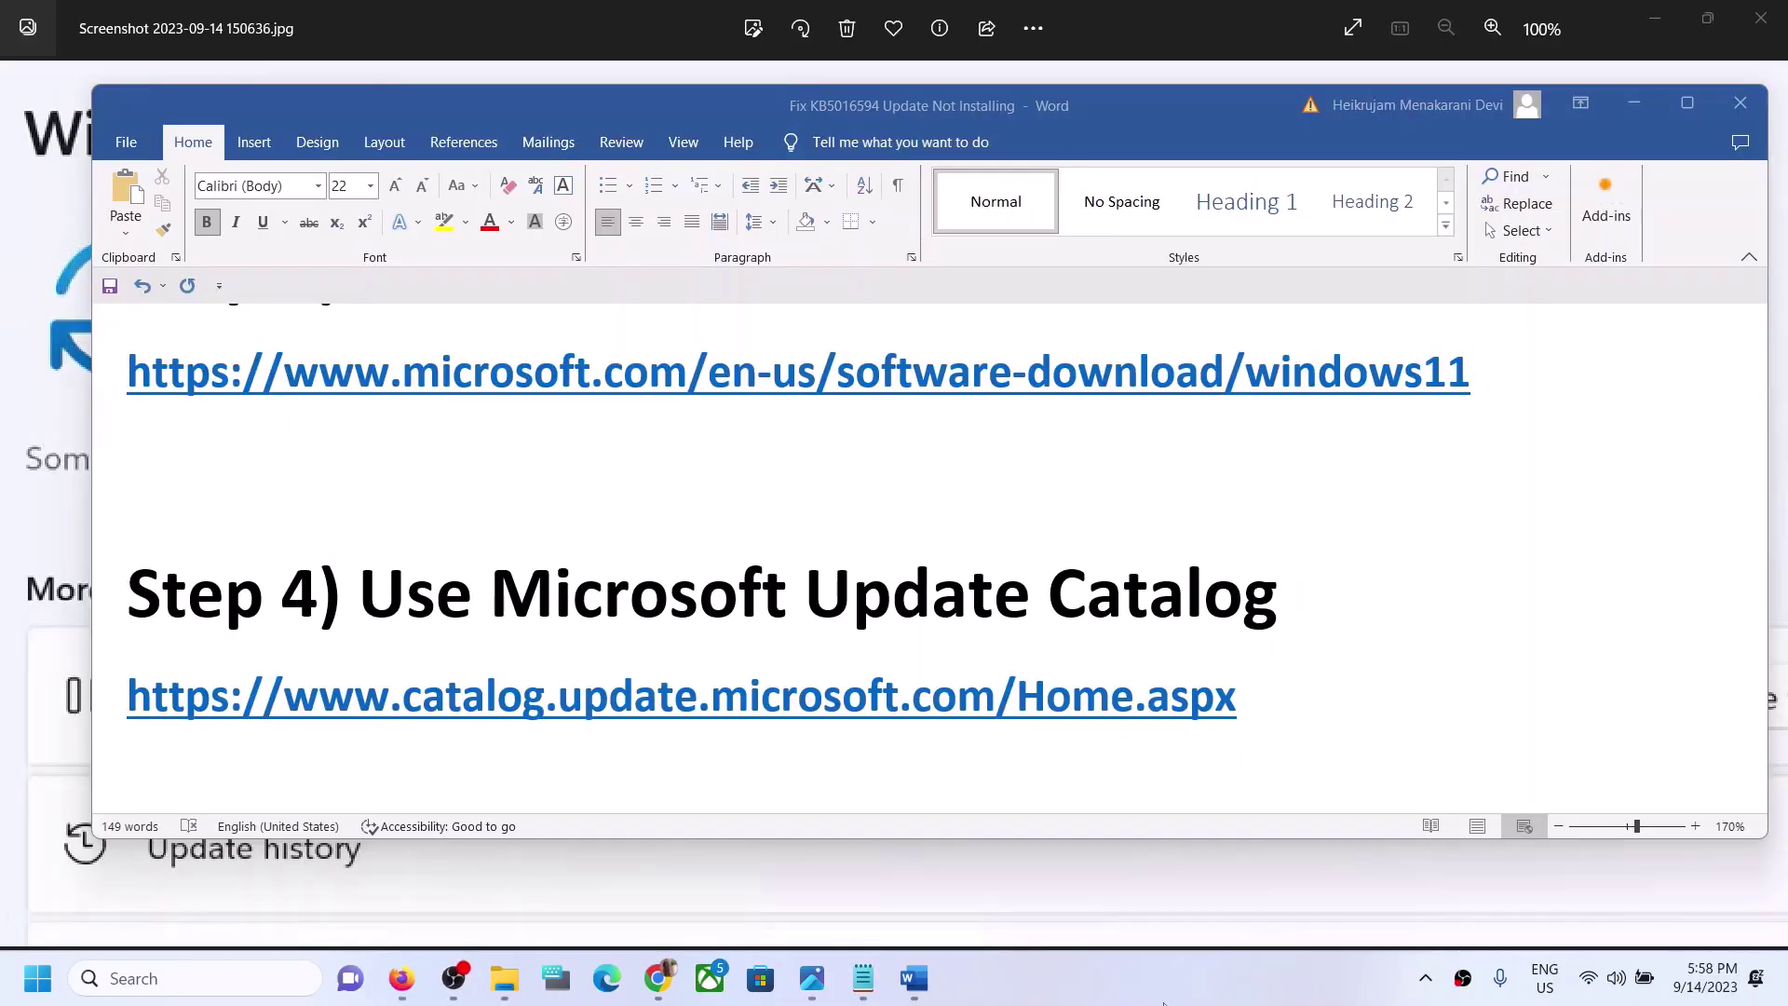
Step: Highlight the heading text "Use Microsoft Update Catalog" under Step 4 of the Word guide
{"action": "left_click", "coordinate": [365, 587]}
{"action": "left_click_drag", "start_coordinate": [361, 596], "coordinate": [1268, 637]}
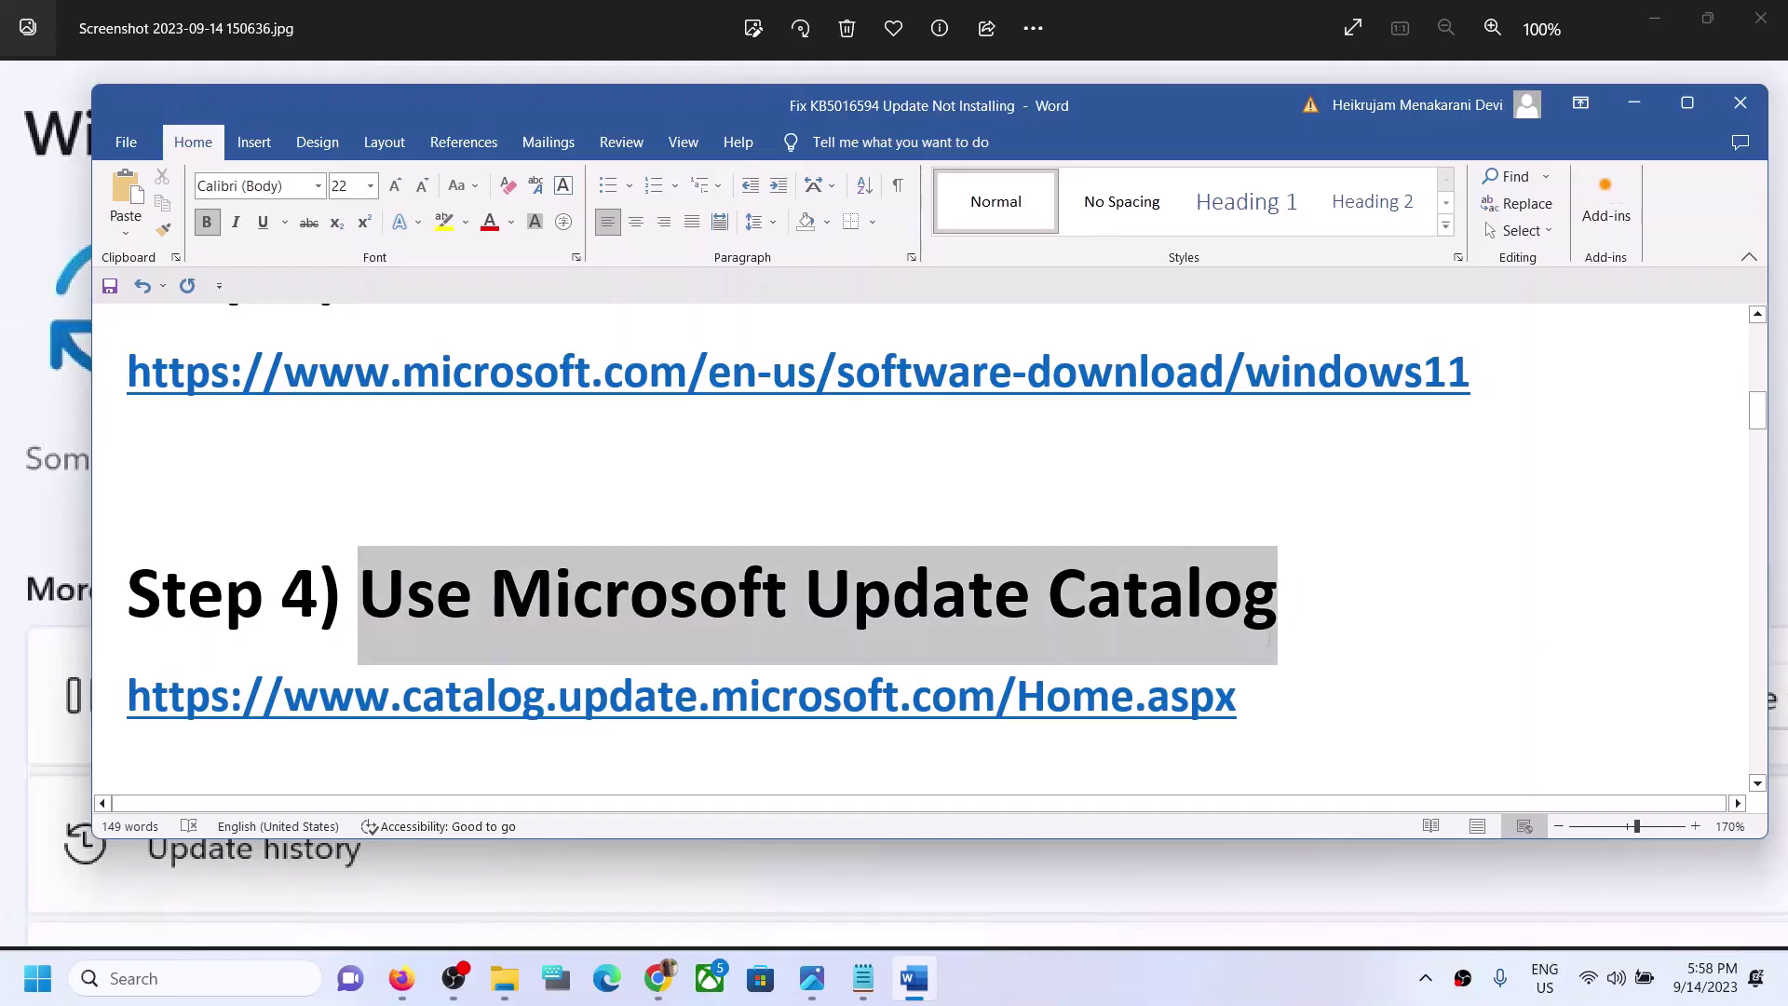
Step: Copy the Microsoft Update Catalog link under Step 4 of the Word guide
{"action": "left_click_drag", "start_coordinate": [1276, 698], "coordinate": [128, 698]}
{"action": "right_click", "coordinate": [316, 697]}
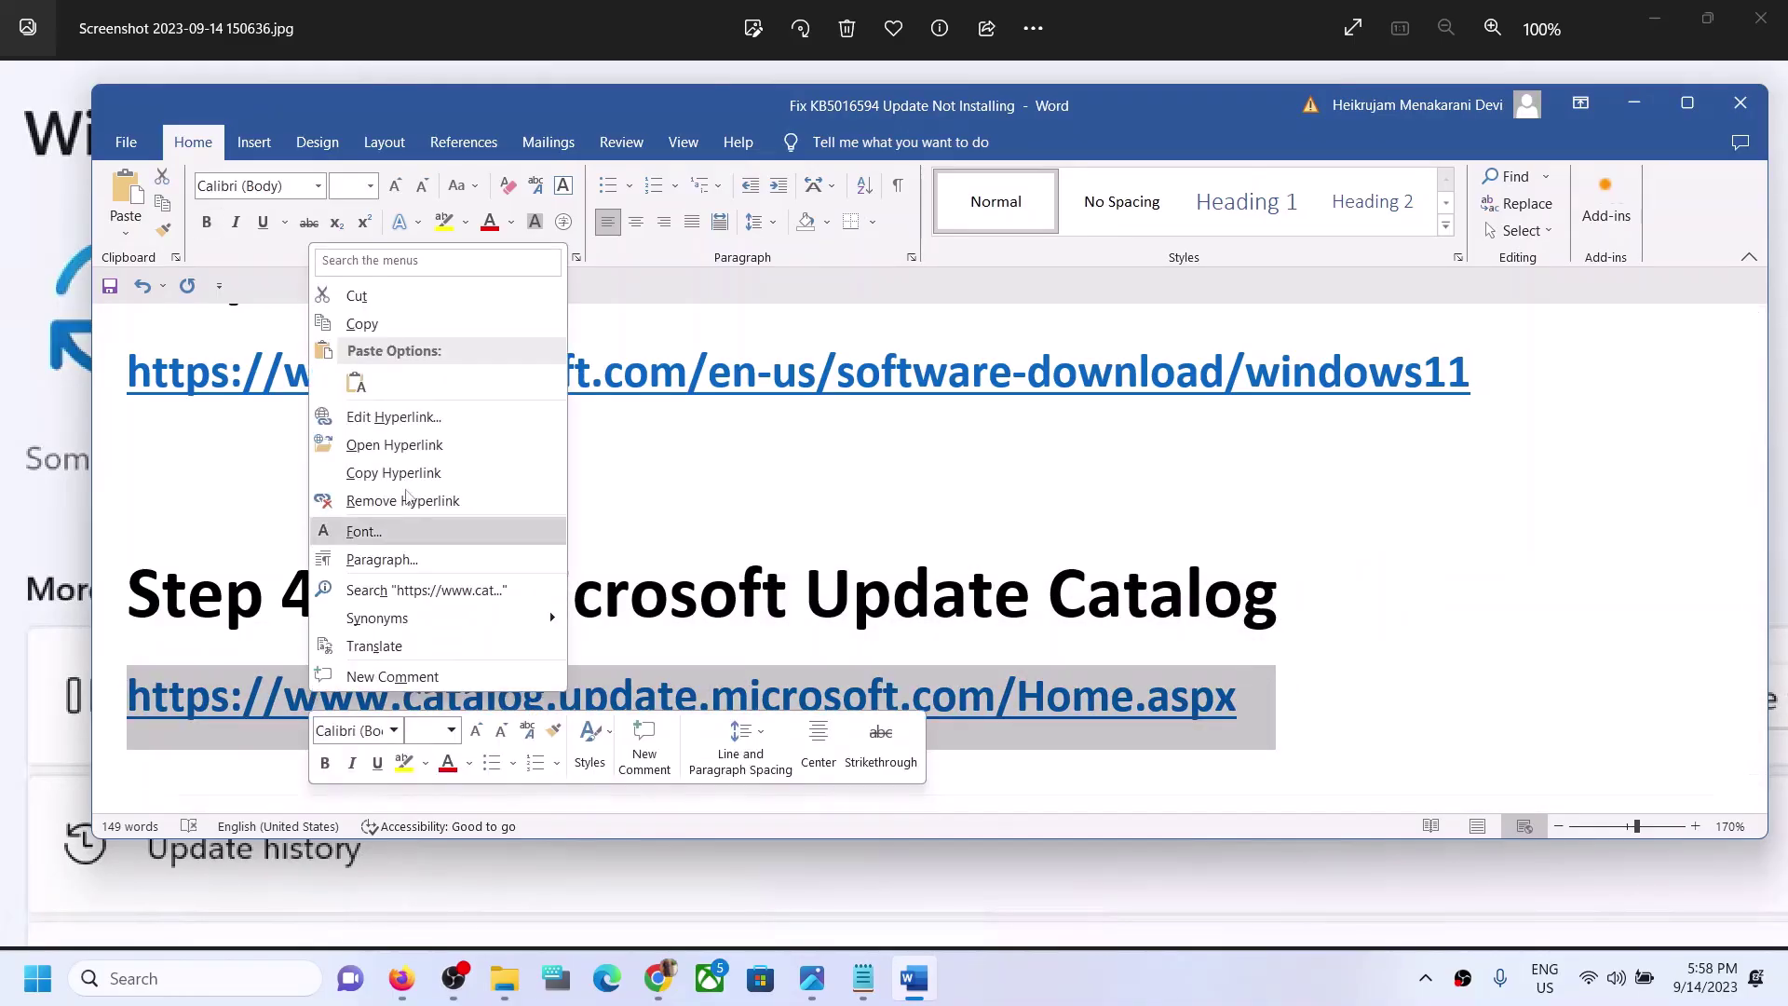
{"action": "left_click", "coordinate": [361, 323]}
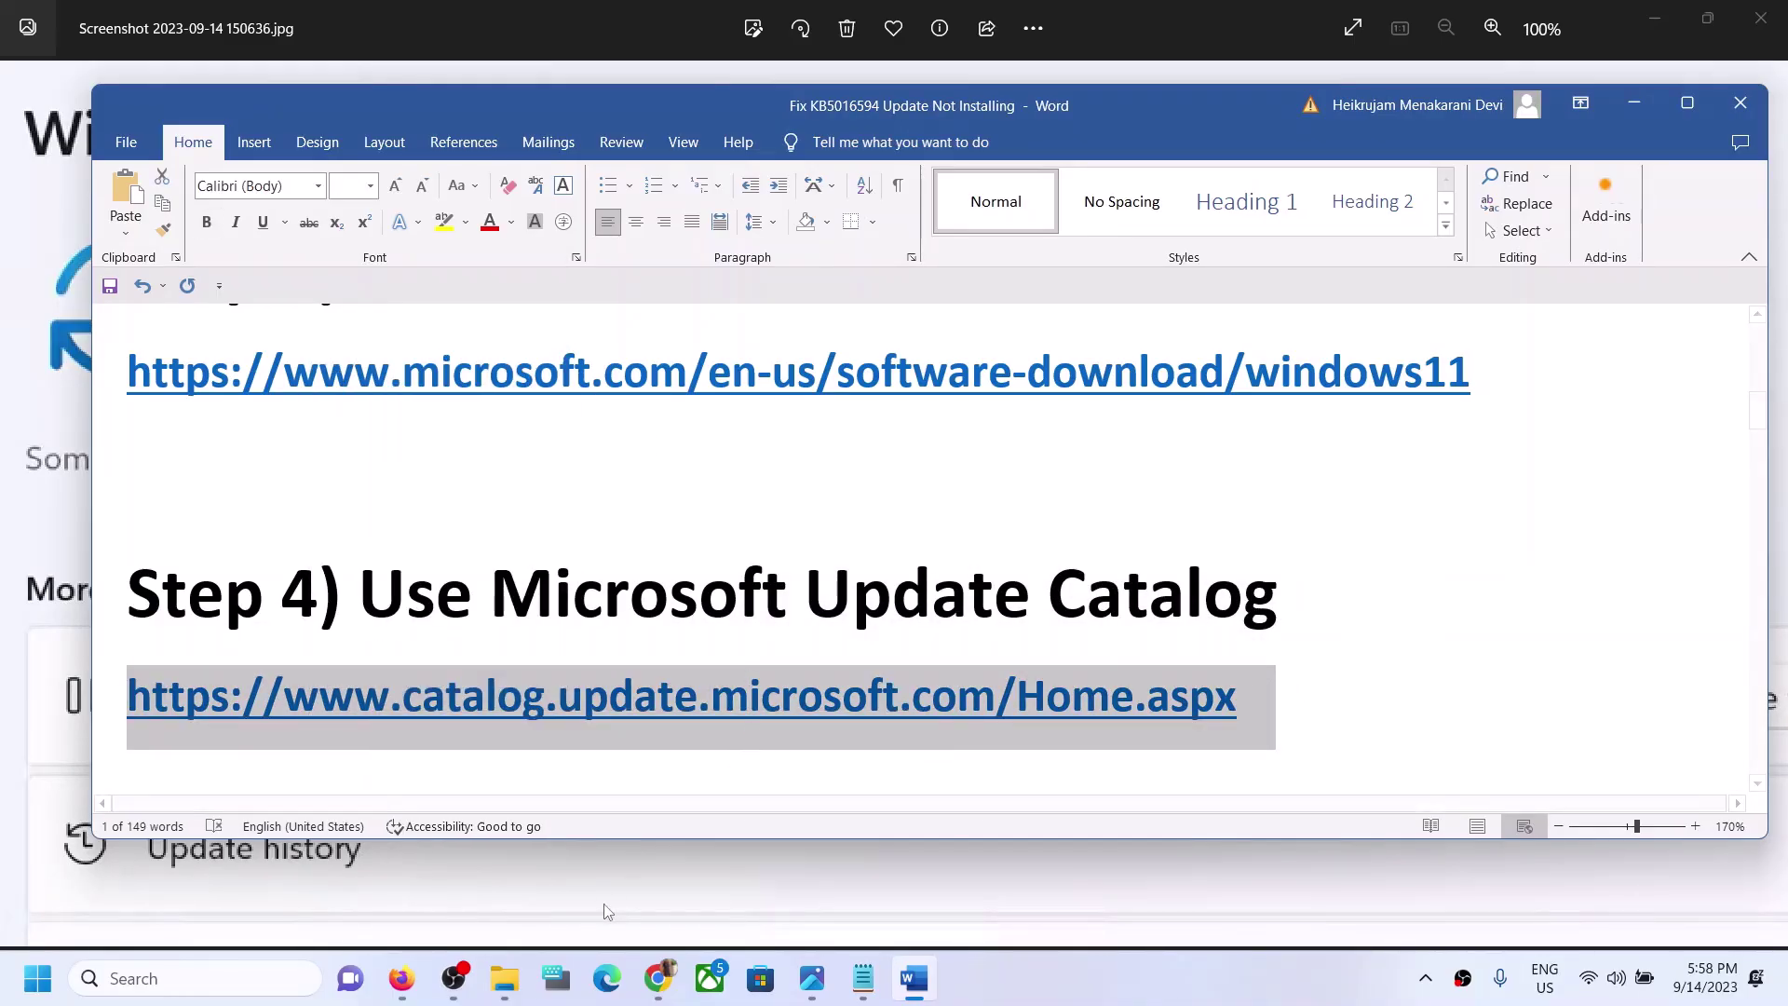
Step: Switch to a new Chrome window, open the copied Microsoft Update Catalog address and maximize the window
{"action": "mouse_move", "coordinate": [656, 977]}
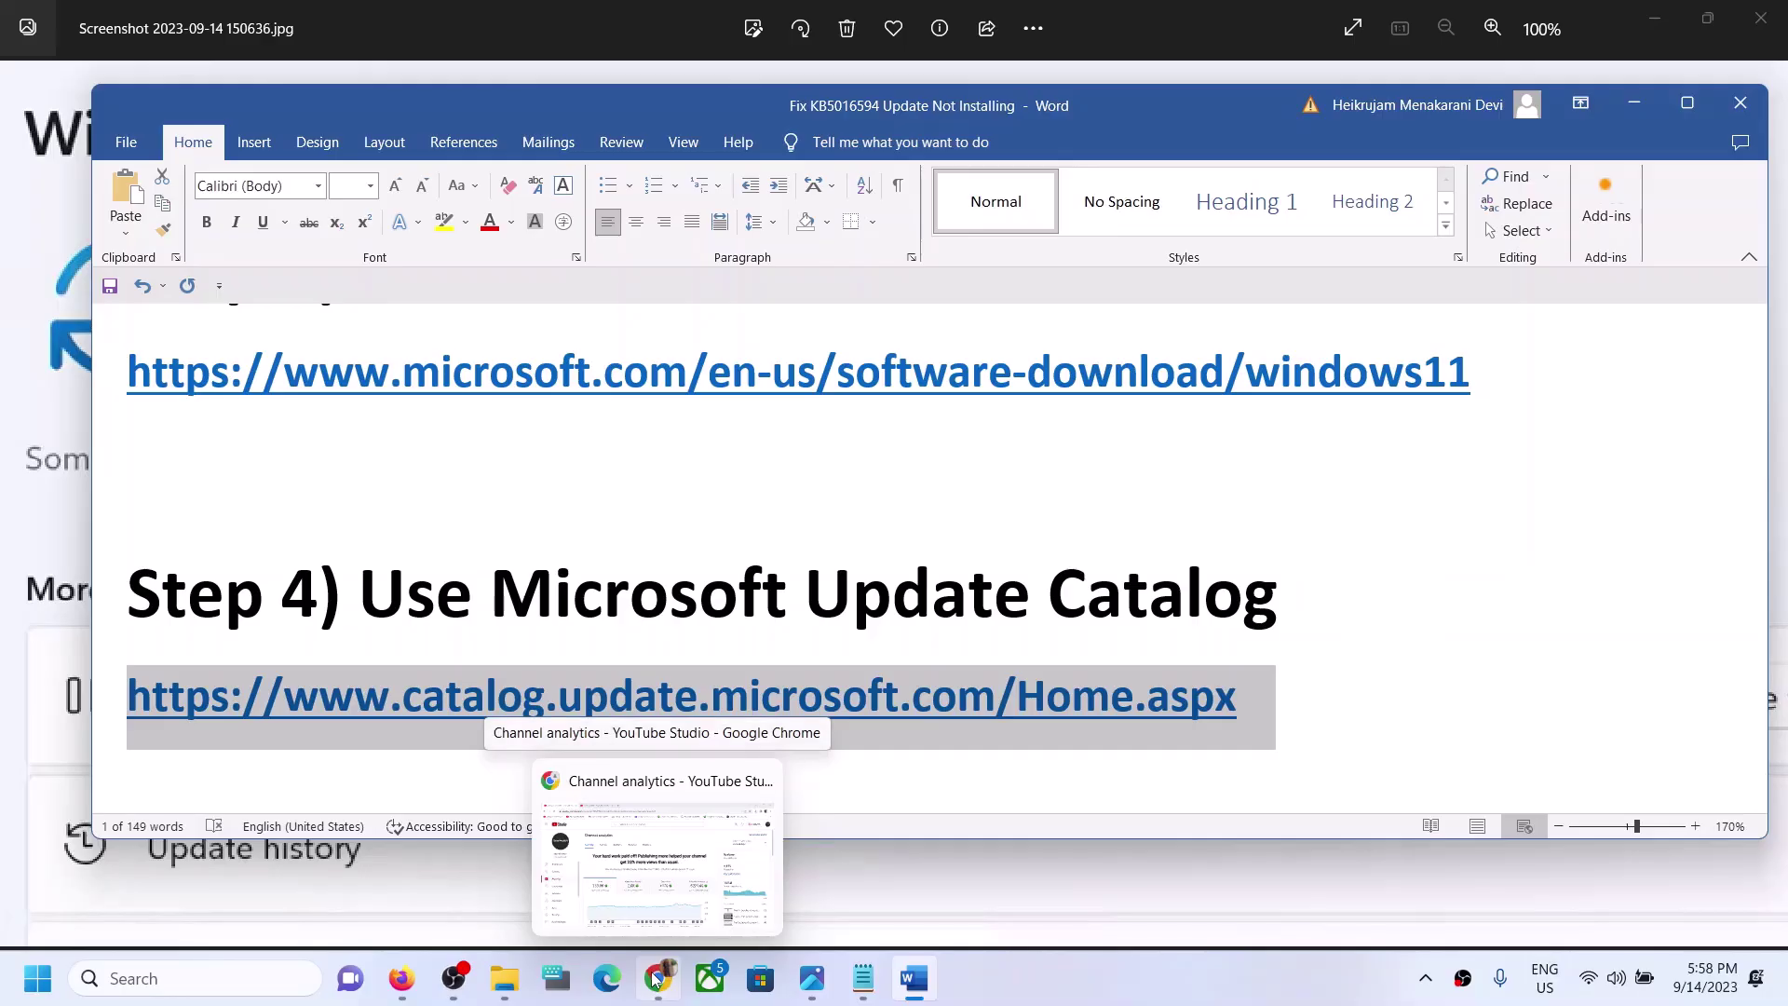
{"action": "right_click", "coordinate": [655, 977]}
{"action": "left_click", "coordinate": [590, 838]}
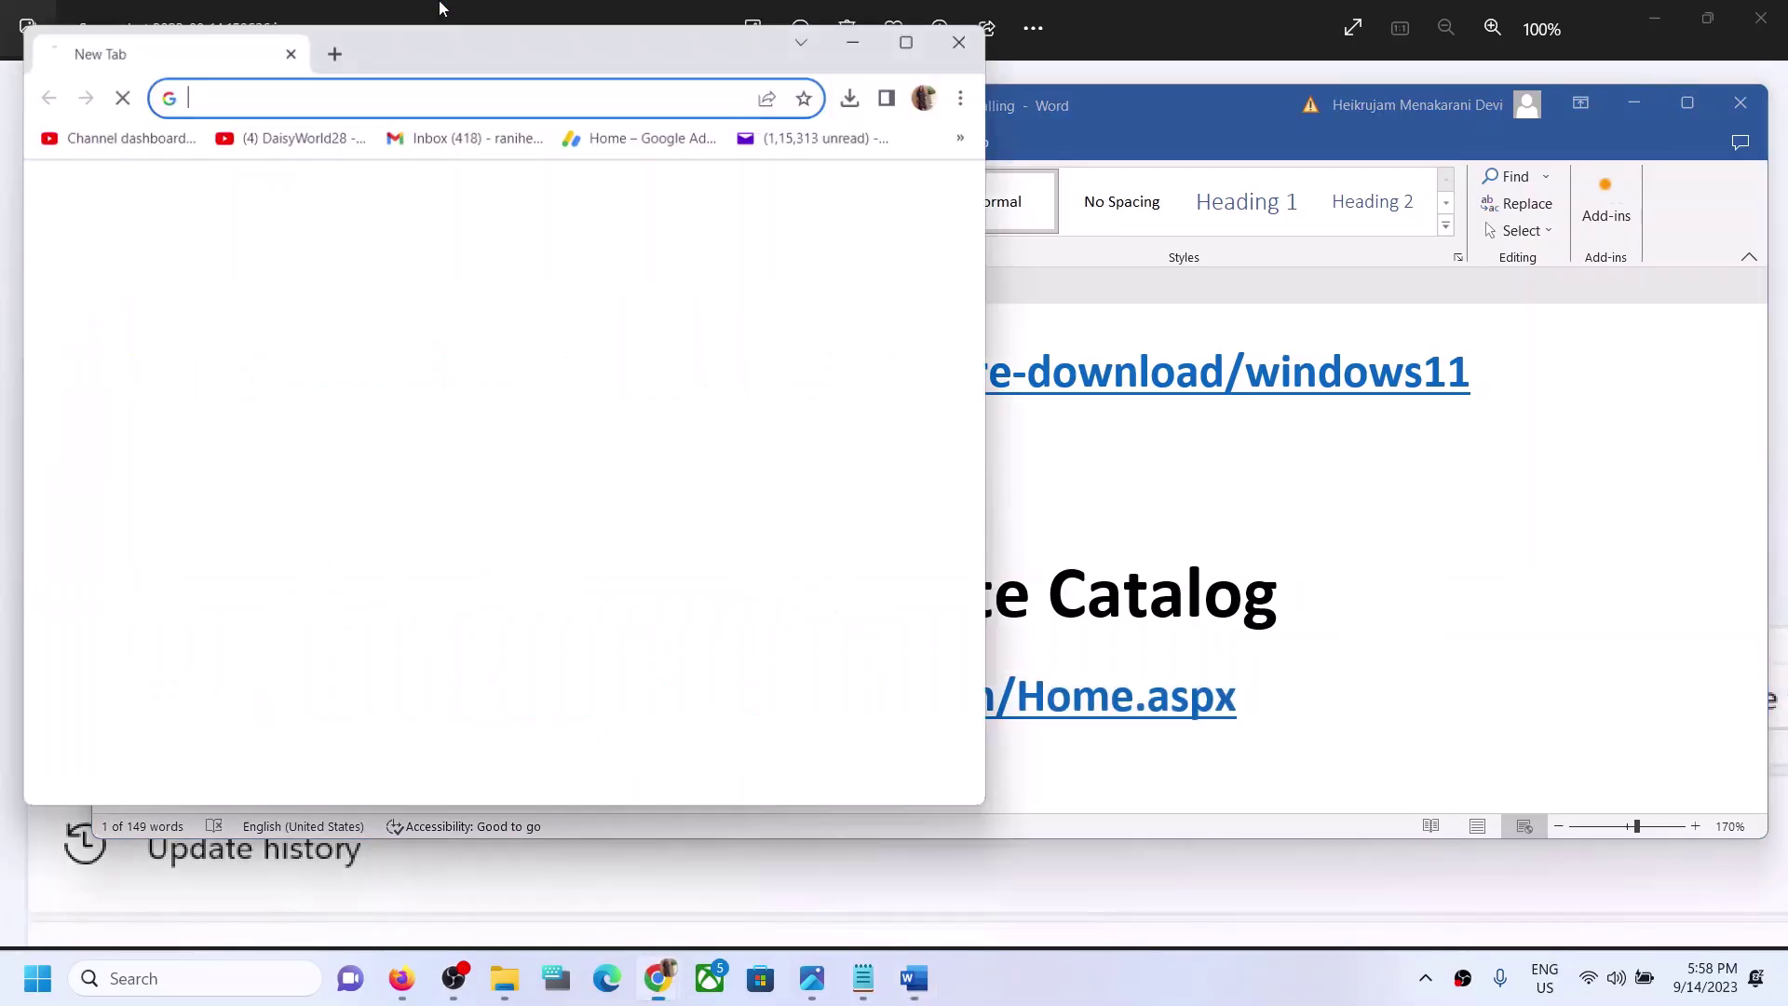
{"action": "key", "text": "ctrl+v"}
{"action": "key", "text": "Return"}
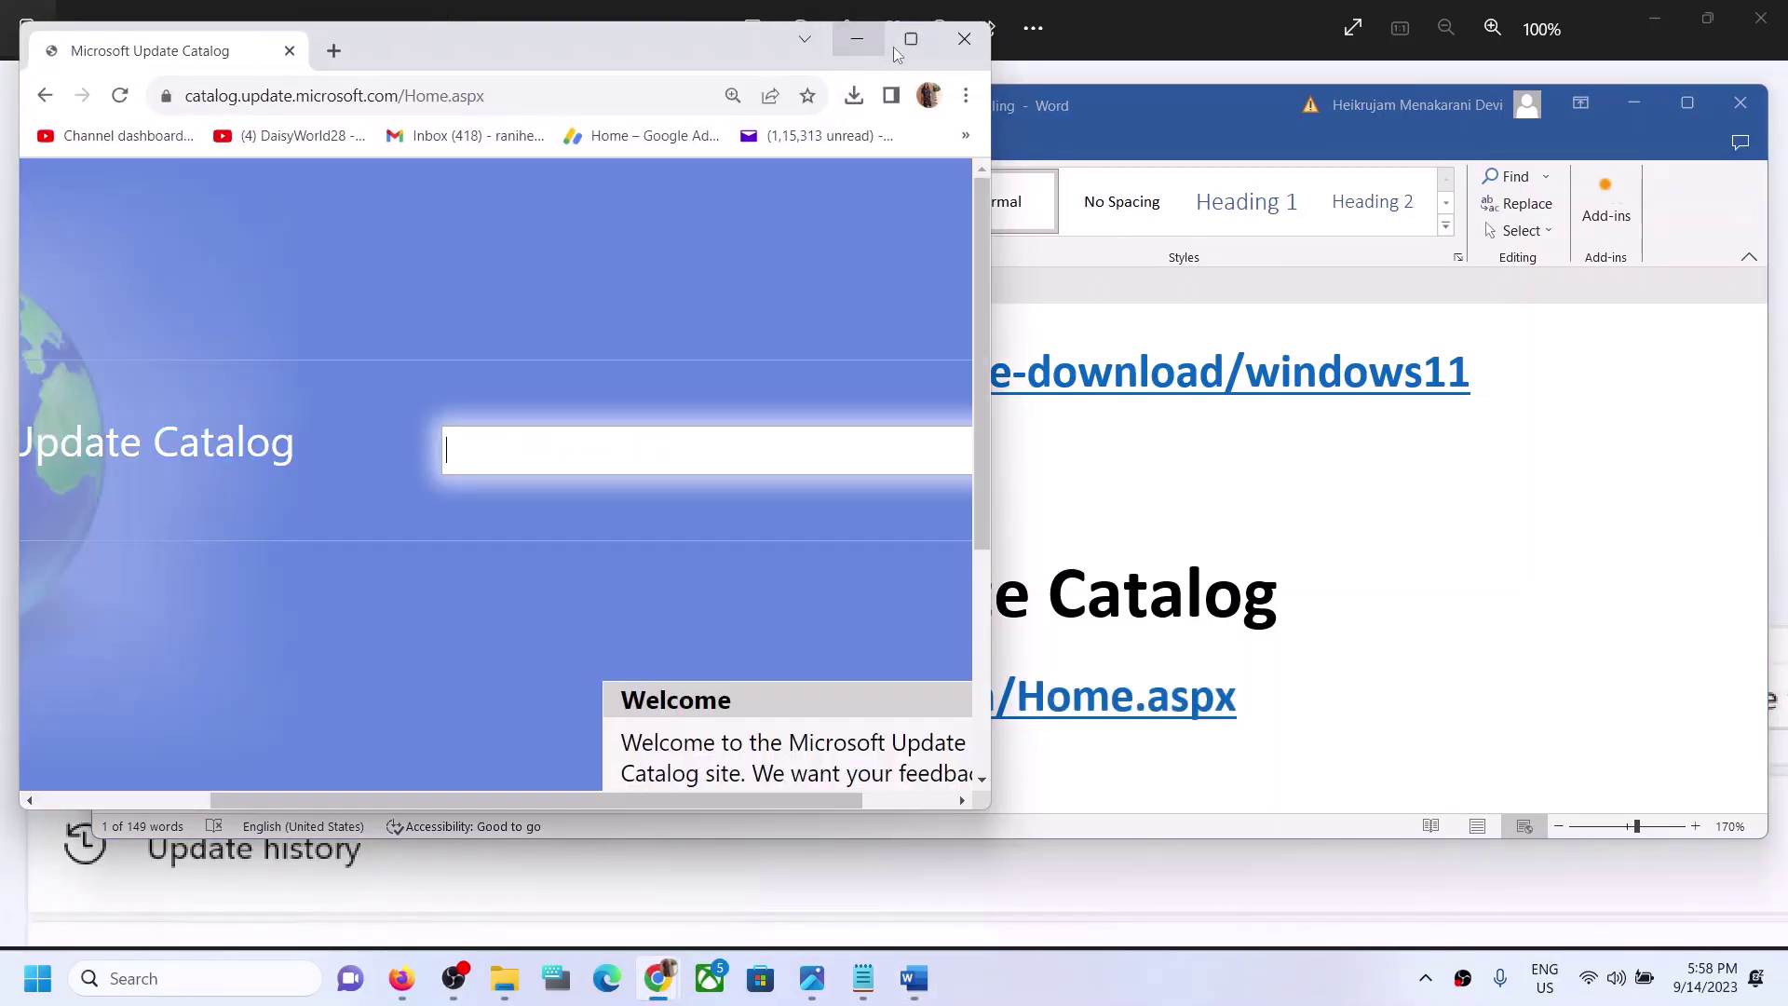
{"action": "left_click", "coordinate": [911, 38]}
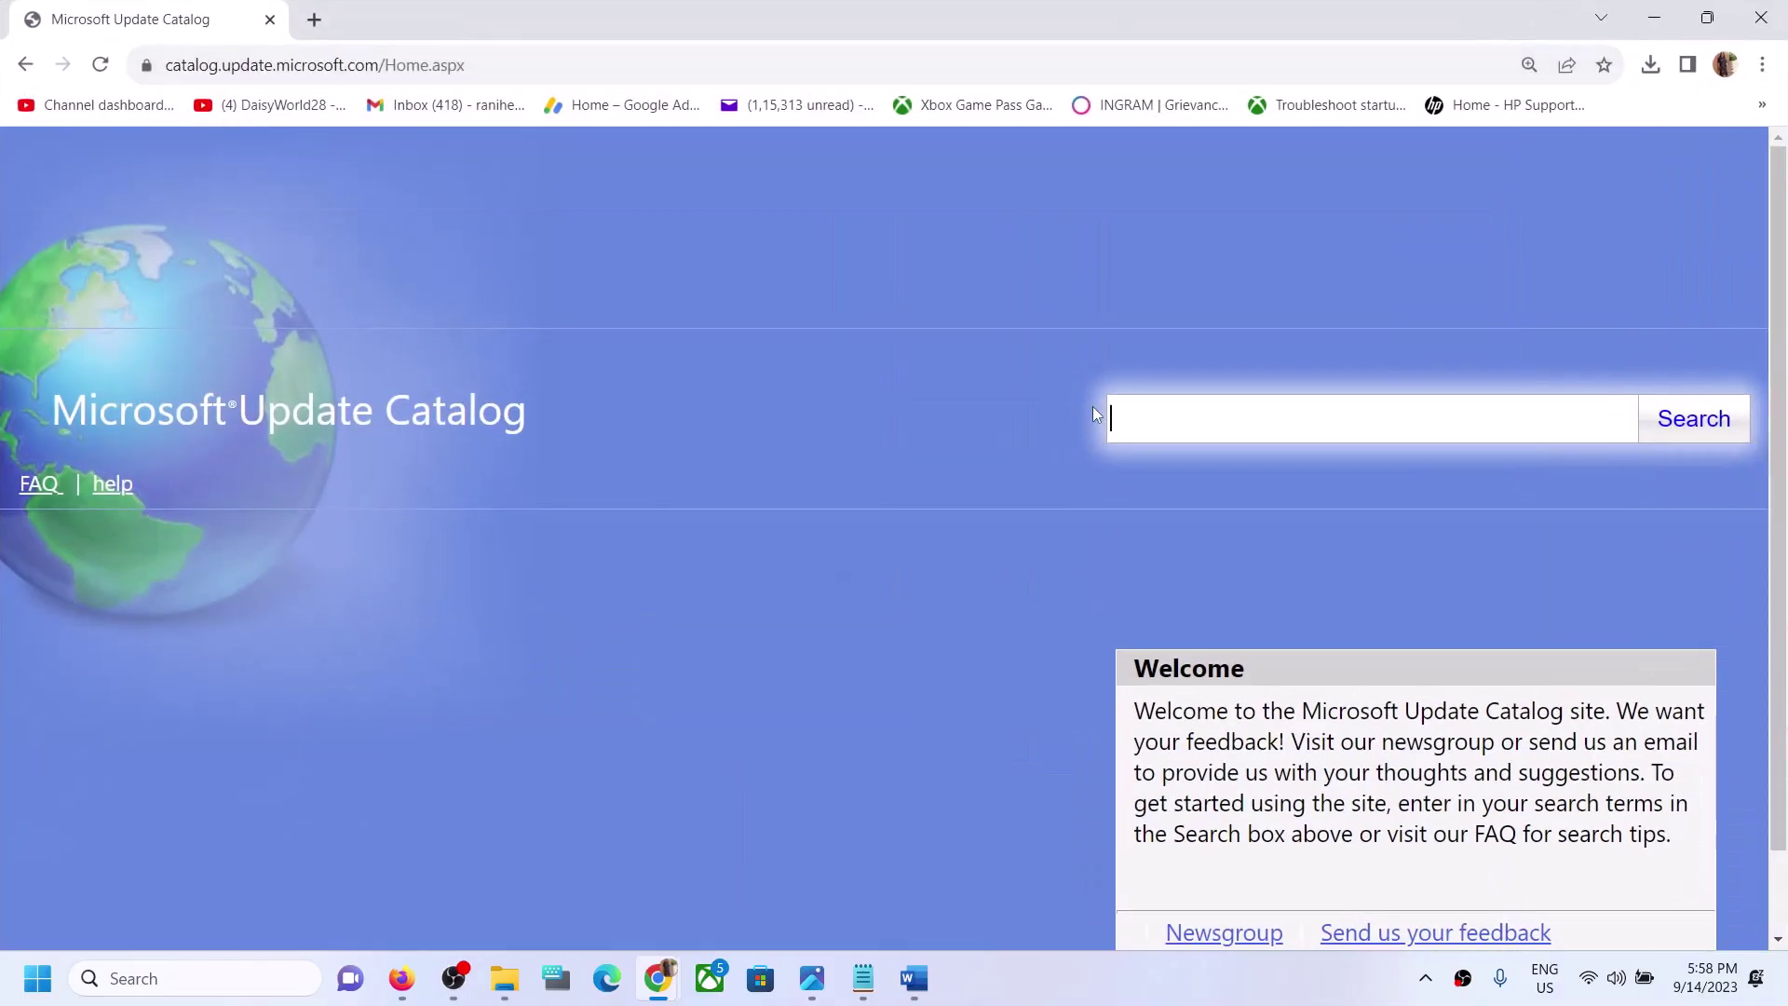
{"action": "left_click", "coordinate": [1174, 417]}
Step: Switch to Settings, open the Windows Update history and copy the number KB5030219 of the 2023-09 Windows 11 cumulative update
{"action": "key", "text": "super+i"}
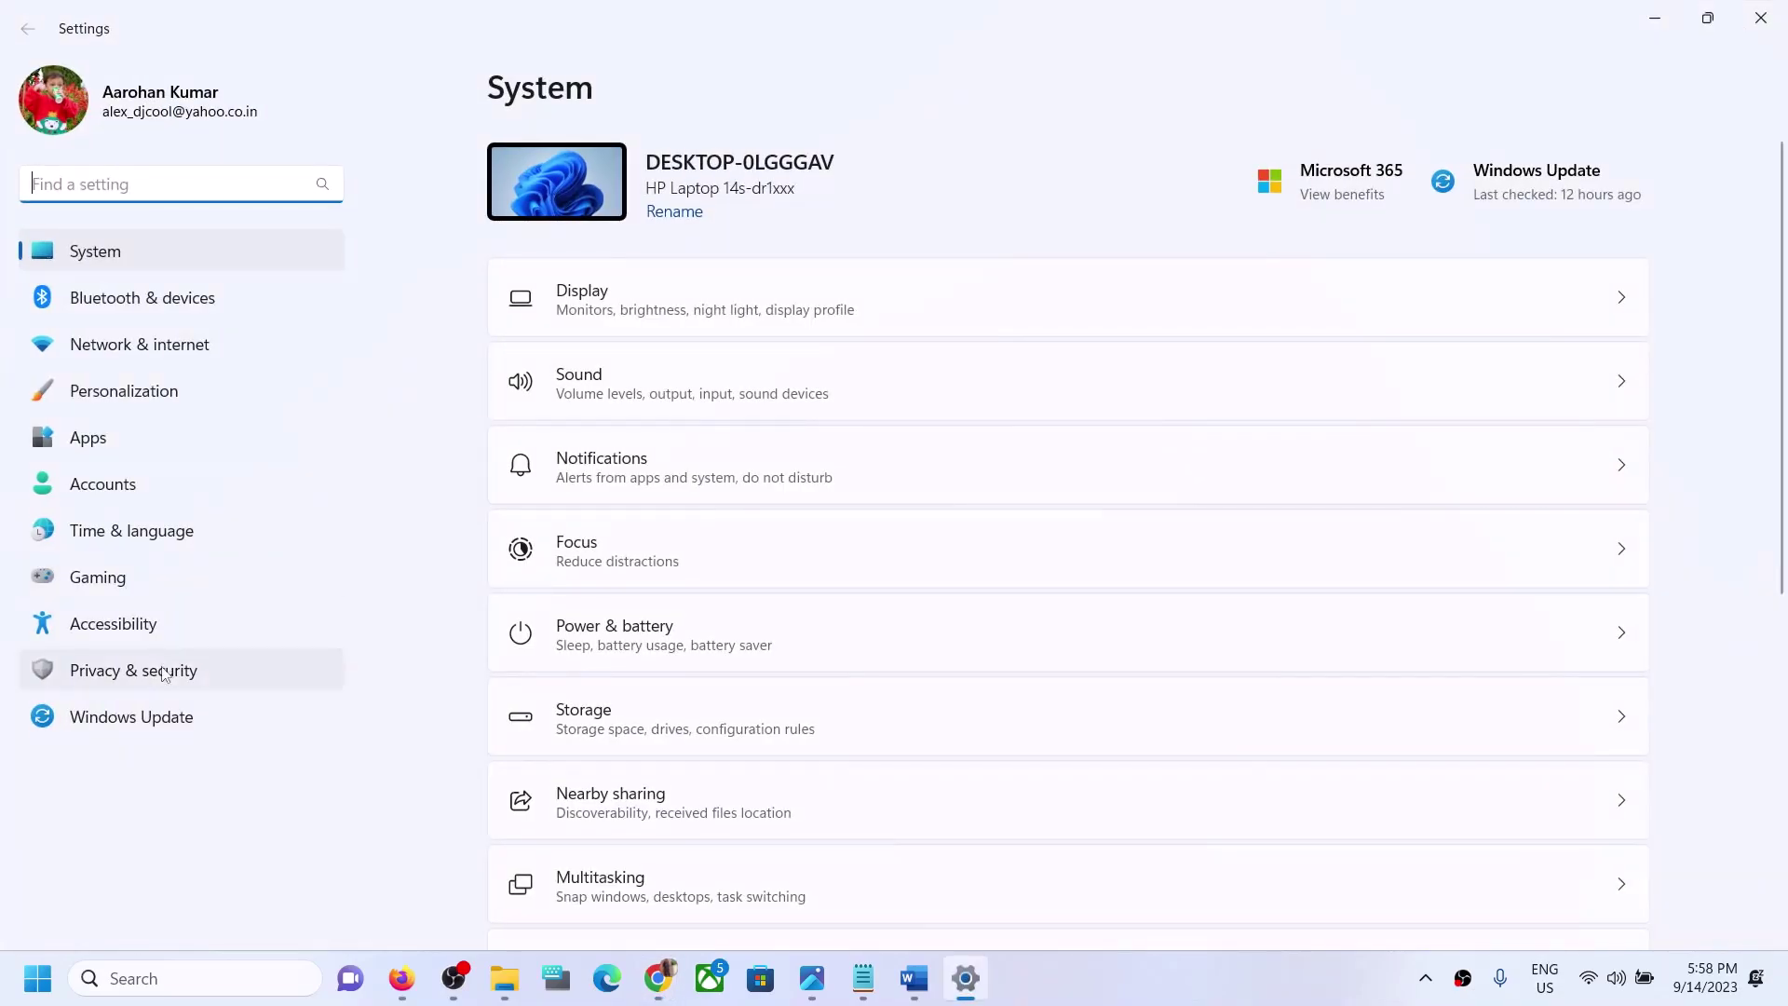
{"action": "left_click", "coordinate": [146, 718]}
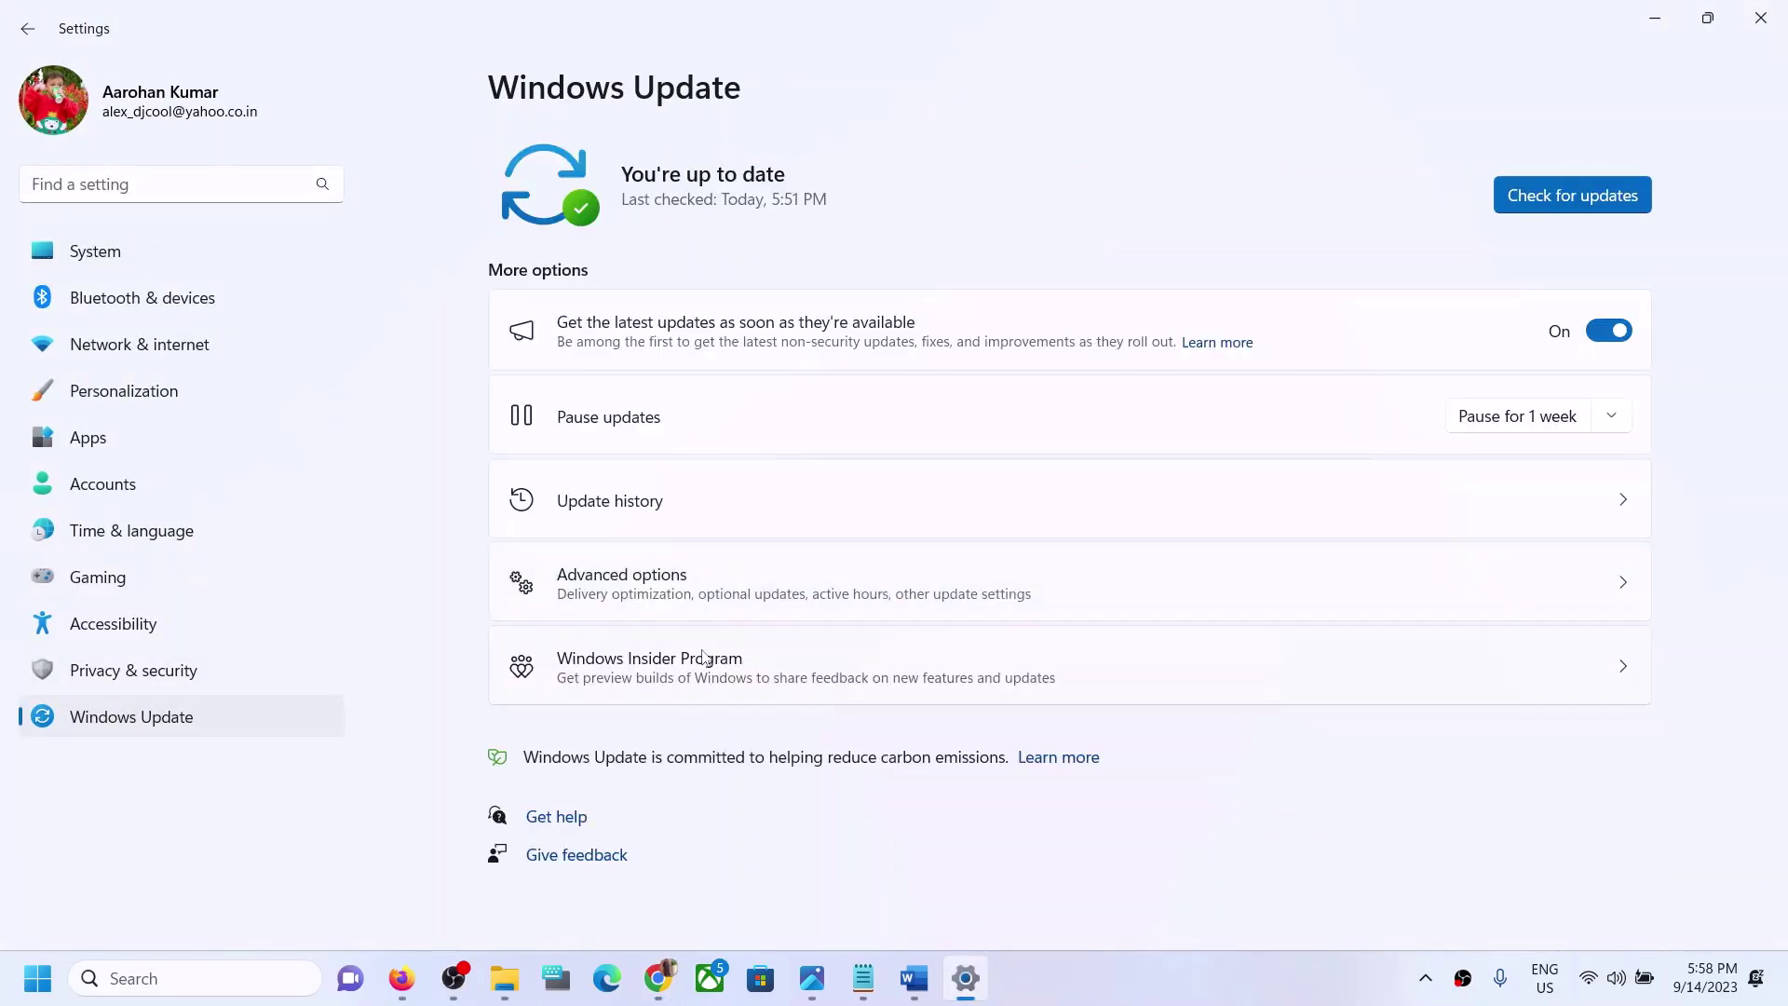
{"action": "left_click", "coordinate": [651, 521]}
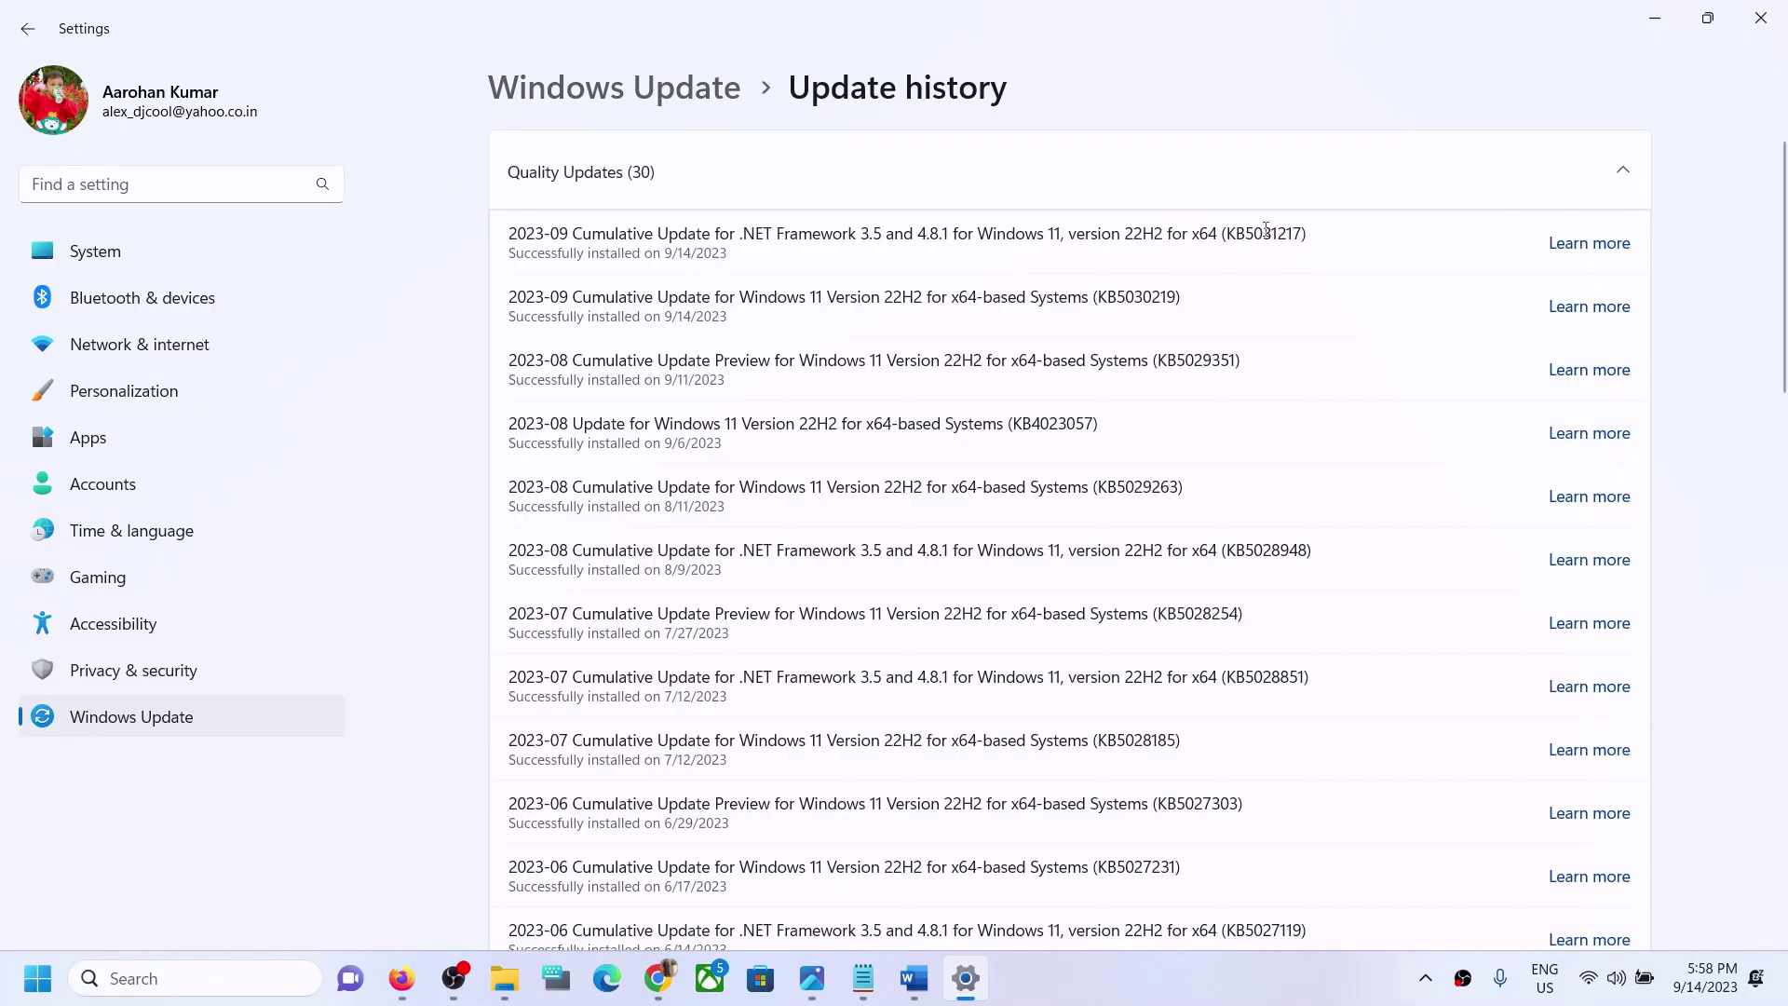
{"action": "double_click", "coordinate": [1147, 297]}
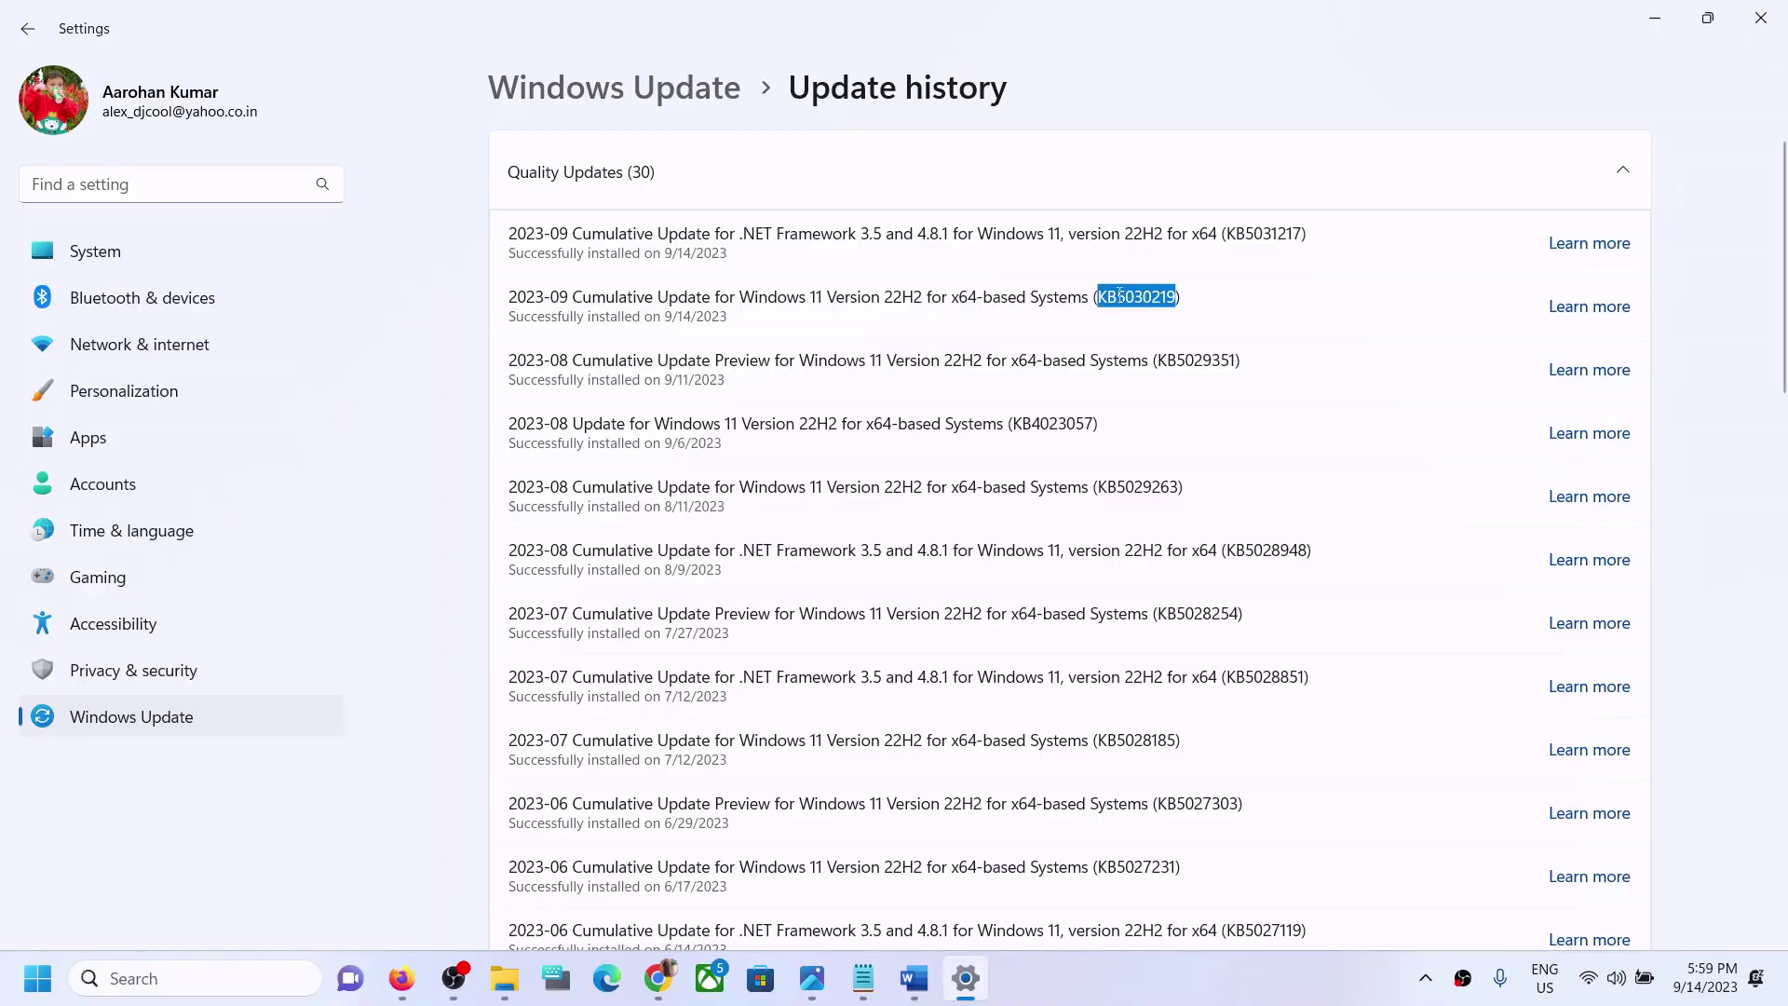
{"action": "left_click", "coordinate": [1653, 19]}
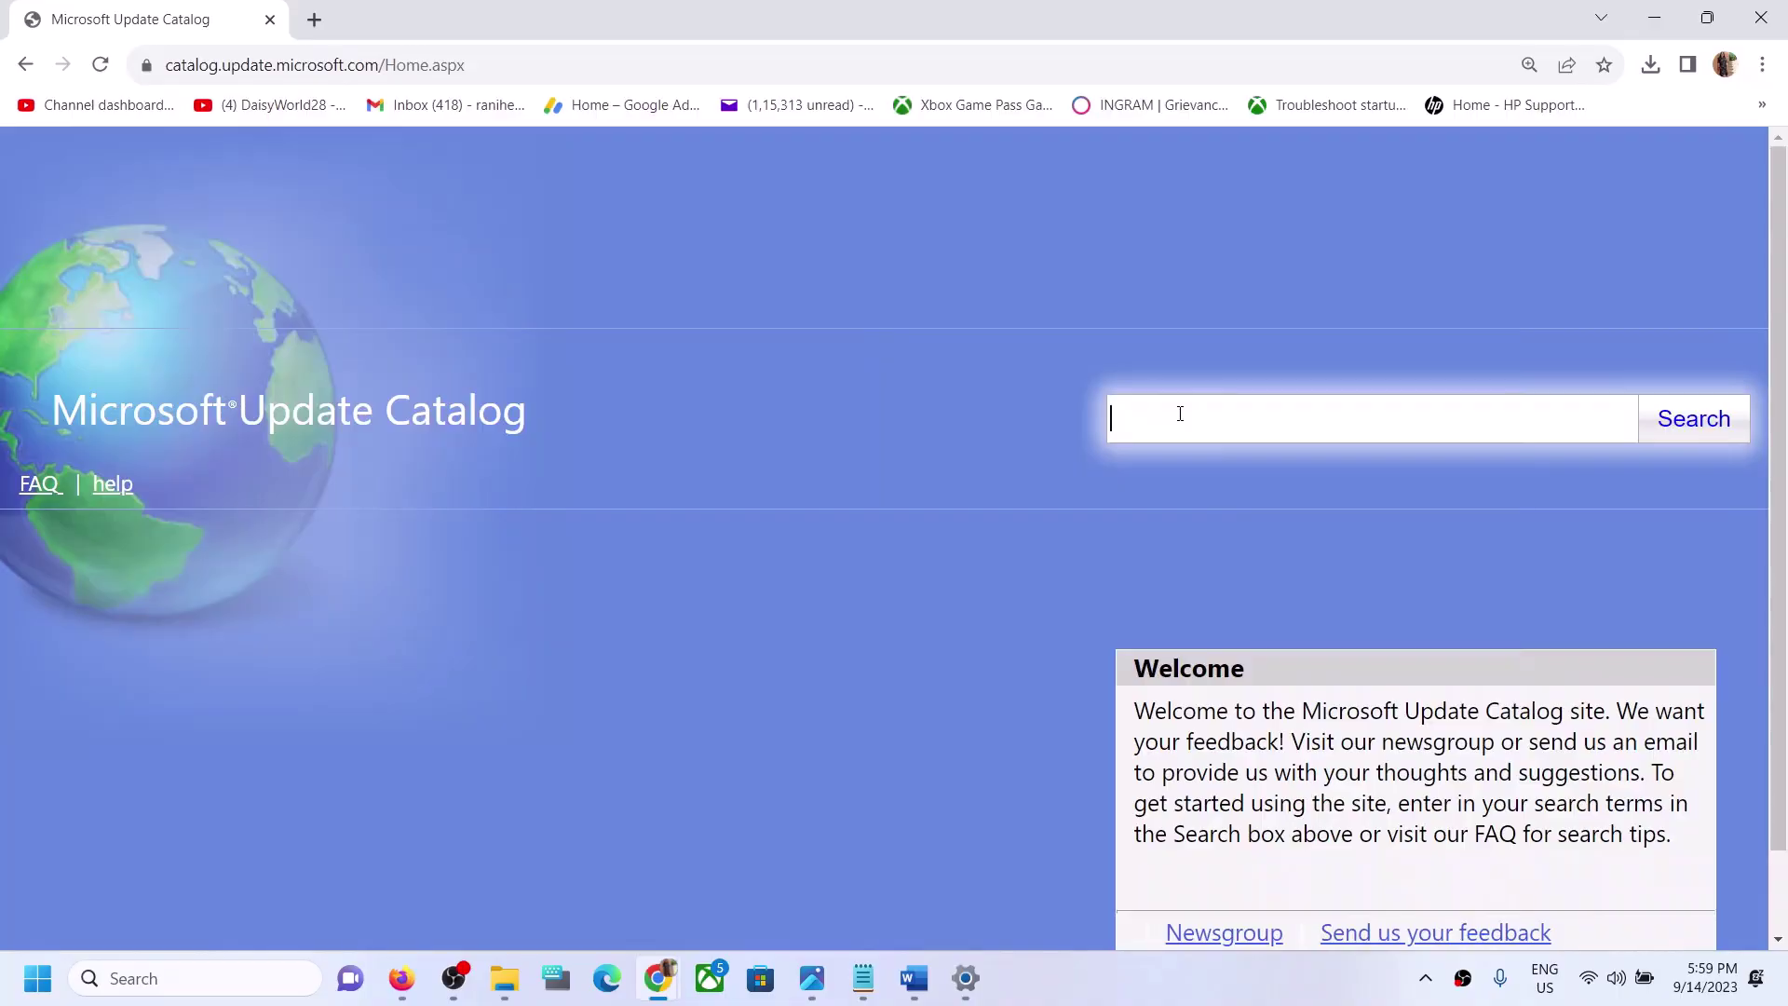
Step: Search the Microsoft Update Catalog for KB5030219
{"action": "key", "text": "ctrl+v"}
{"action": "left_click_drag", "start_coordinate": [1269, 416], "coordinate": [983, 416]}
{"action": "left_click", "coordinate": [1673, 427]}
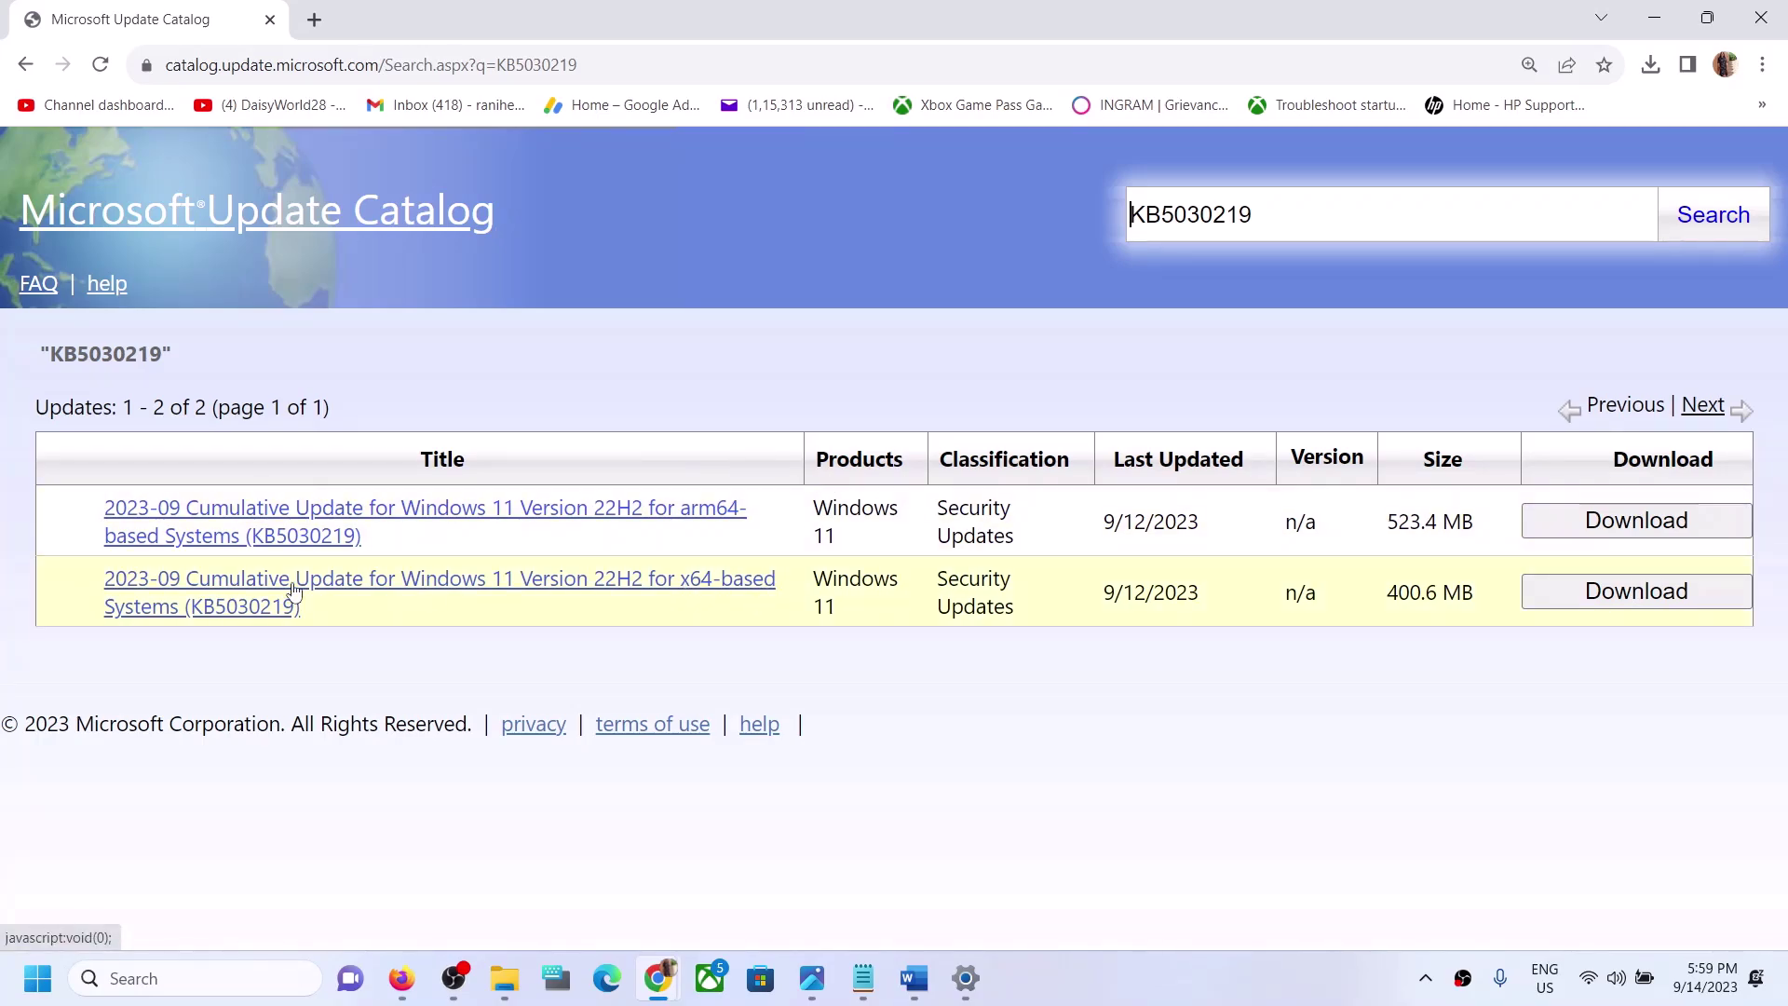
Step: Switch to Settings and open the System About page to check the computer's system type
{"action": "key", "text": "alt+Tab"}
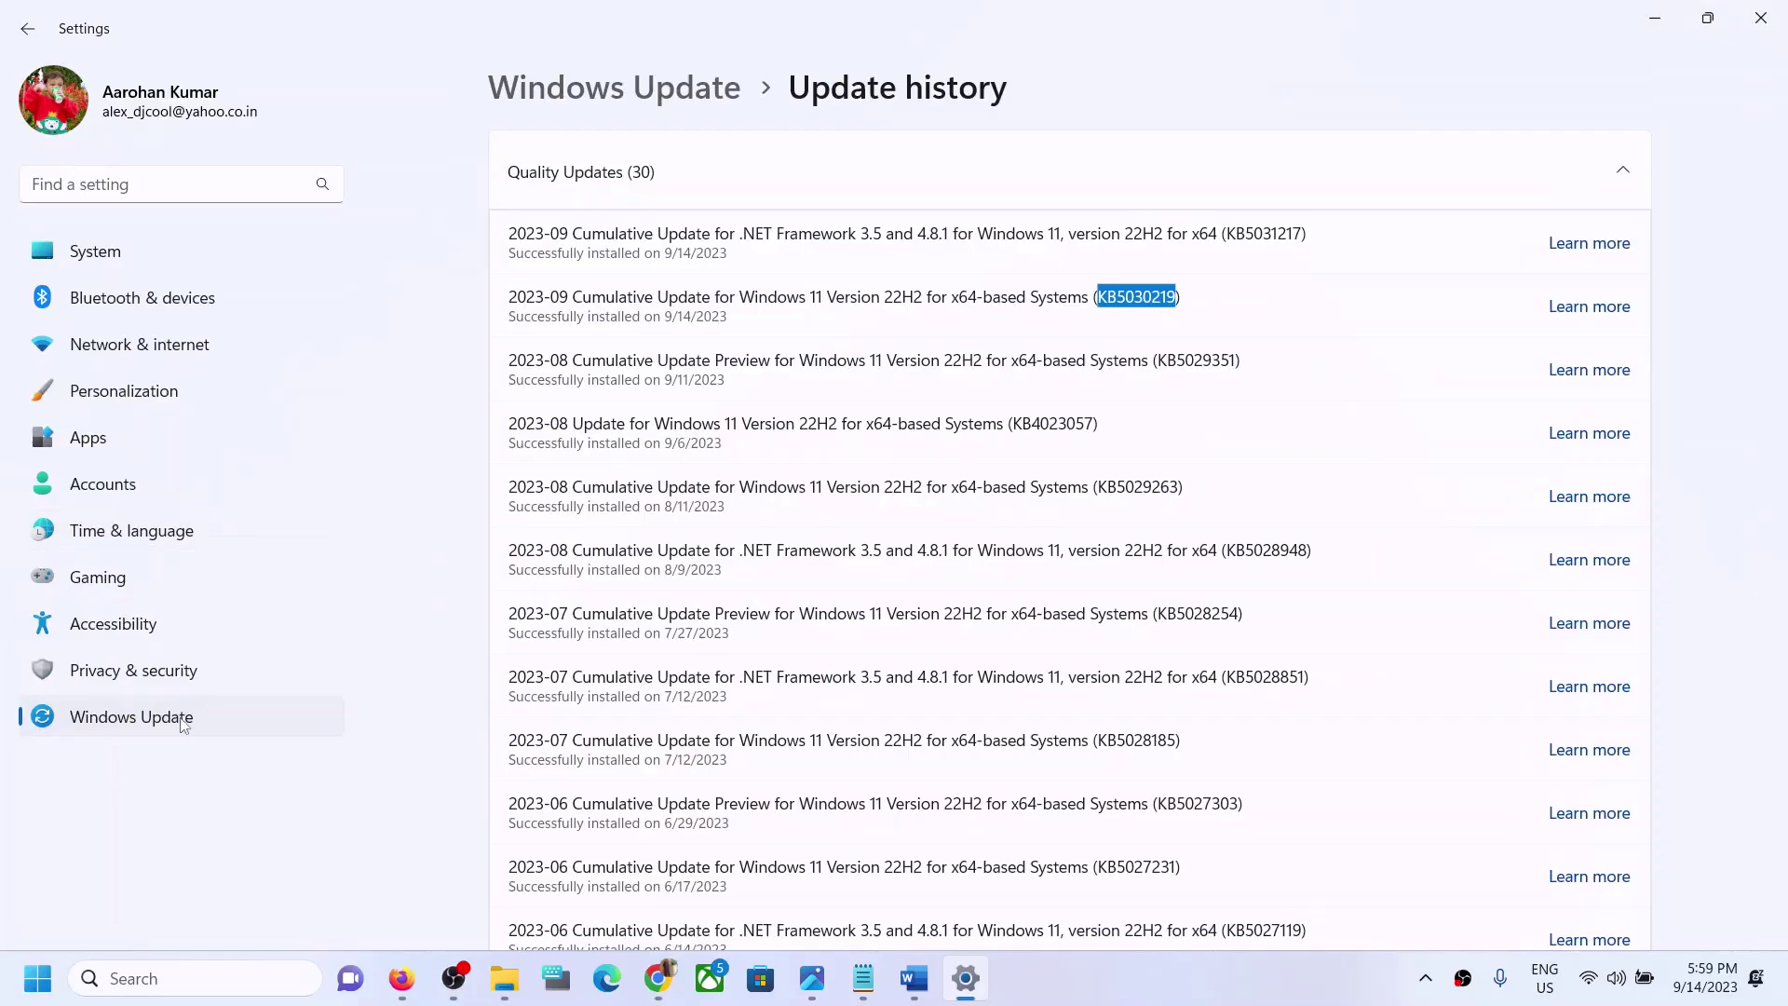
{"action": "left_click", "coordinate": [128, 251]}
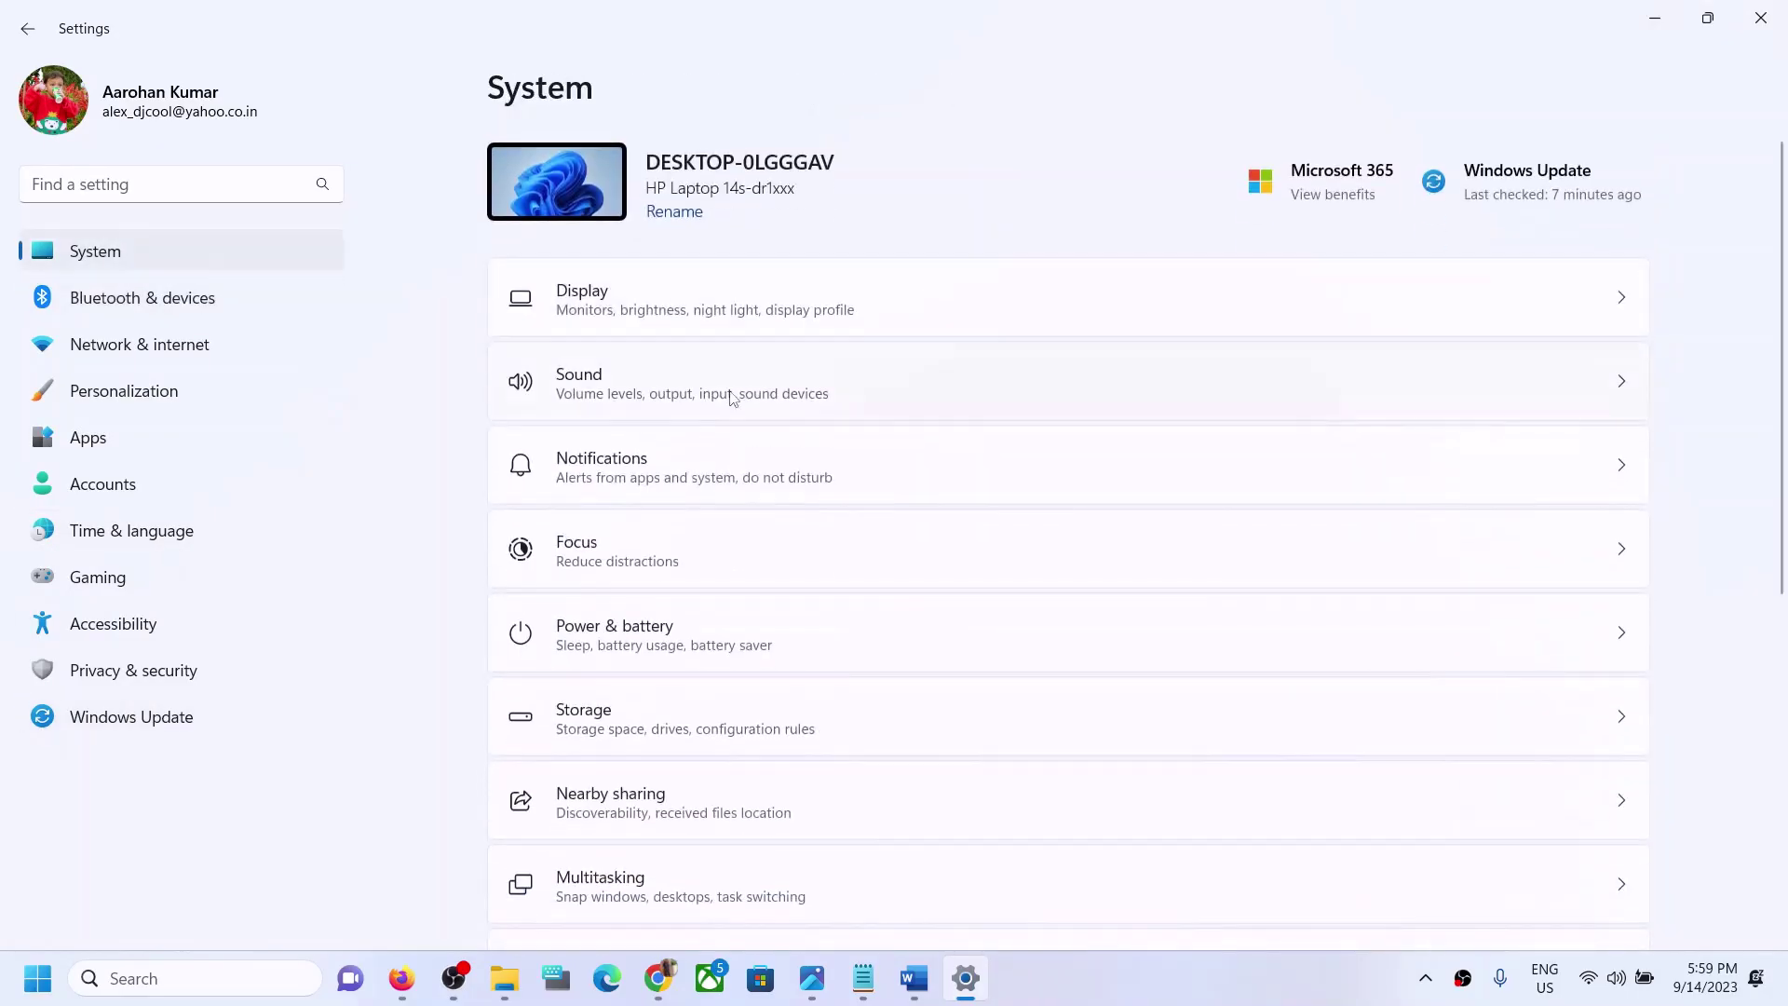
{"action": "scroll", "coordinate": [803, 718], "scroll_direction": "down", "scroll_amount": 5}
{"action": "scroll", "coordinate": [804, 718], "scroll_direction": "down", "scroll_amount": 3}
{"action": "left_click", "coordinate": [665, 870]}
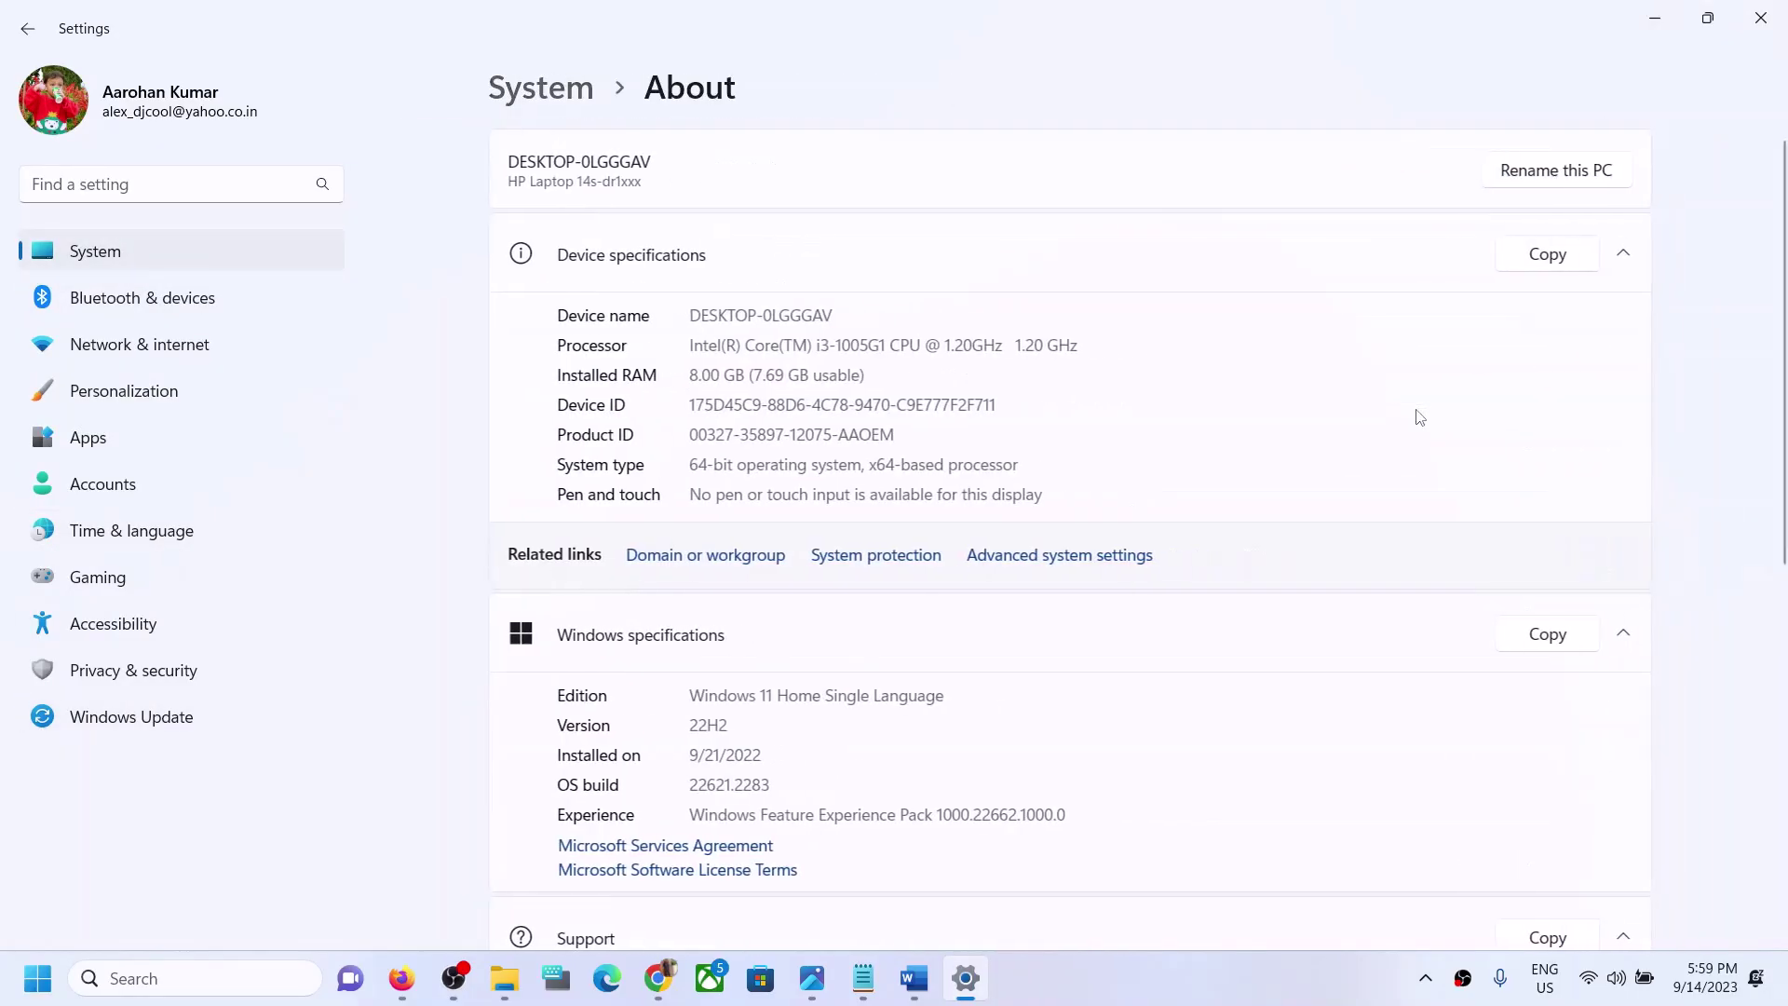